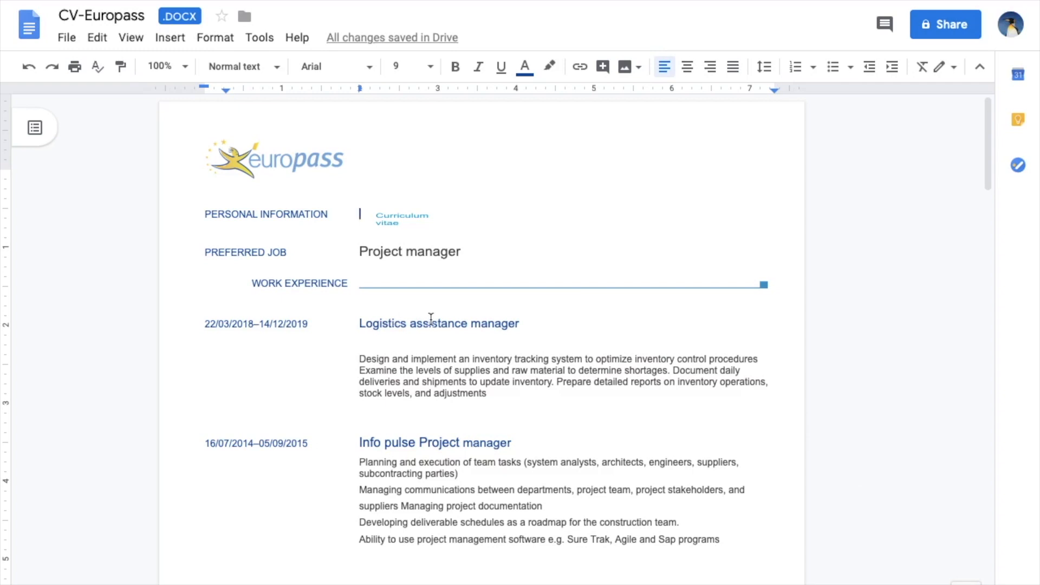
- Look through the CV from the personal information to the personal skills section and return to the beginning
{"action": "scroll", "coordinate": [522, 437], "scroll_direction": "down", "scroll_amount": 10}
{"action": "scroll", "coordinate": [525, 438], "scroll_direction": "down", "scroll_amount": 5}
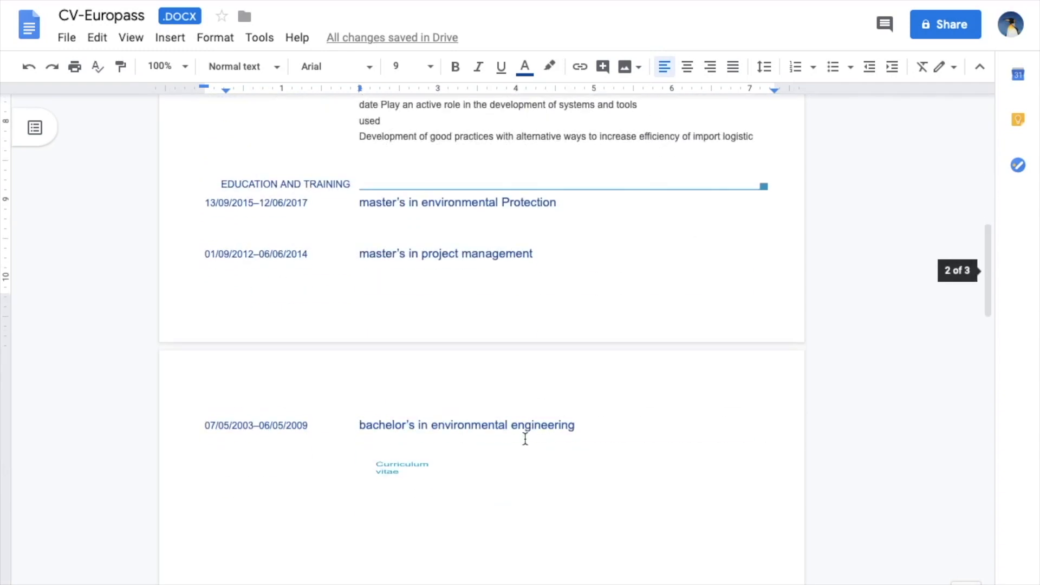
{"action": "scroll", "coordinate": [525, 437], "scroll_direction": "up", "scroll_amount": 5}
{"action": "scroll", "coordinate": [525, 437], "scroll_direction": "down", "scroll_amount": 1}
{"action": "scroll", "coordinate": [525, 439], "scroll_direction": "down", "scroll_amount": 12}
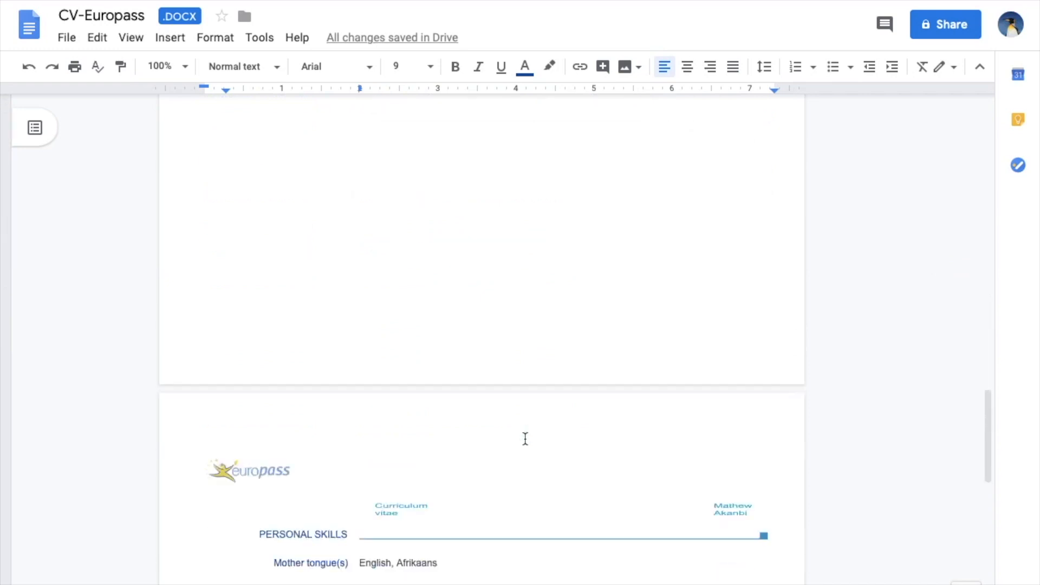
{"action": "scroll", "coordinate": [525, 437], "scroll_direction": "up", "scroll_amount": 20}
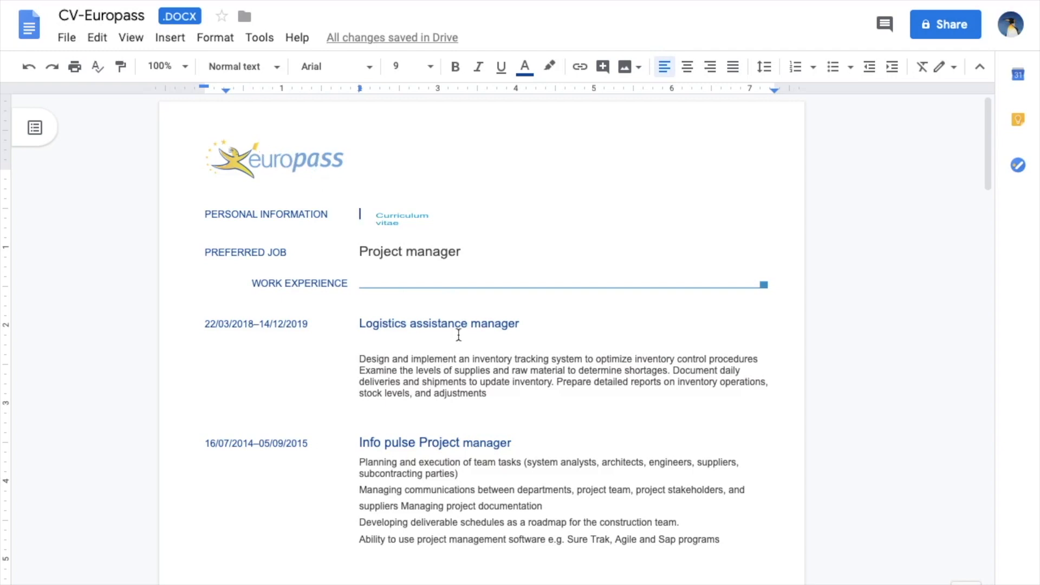
{"action": "scroll", "coordinate": [458, 335], "scroll_direction": "down", "scroll_amount": 2}
{"action": "scroll", "coordinate": [458, 335], "scroll_direction": "up", "scroll_amount": 2}
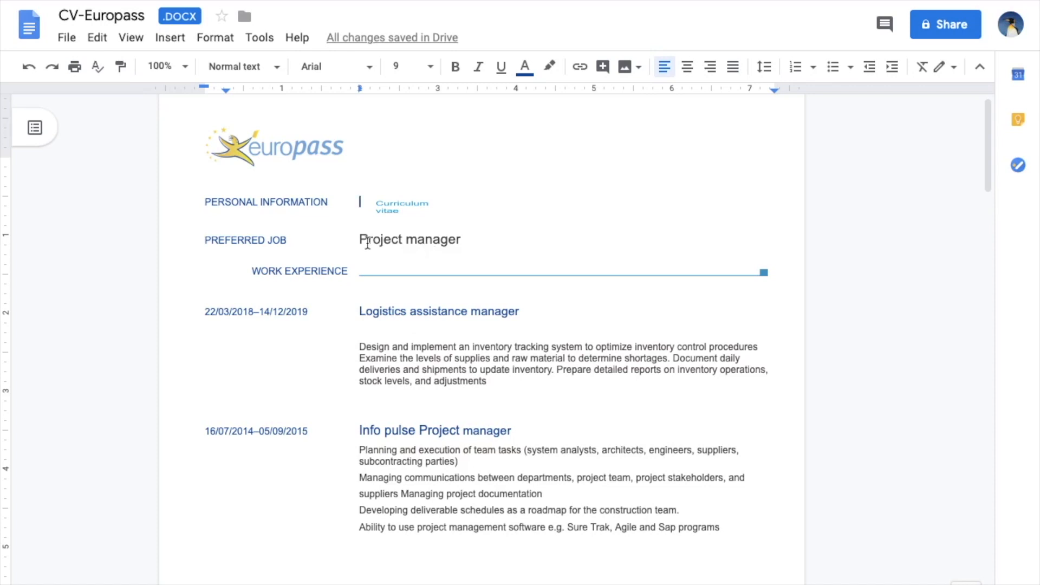
- Examine the preferred job "Project manager" against the work experience entries, highlighting the "Logistics assistance manager" title
{"action": "left_click_drag", "start_coordinate": [358, 239], "coordinate": [470, 239]}
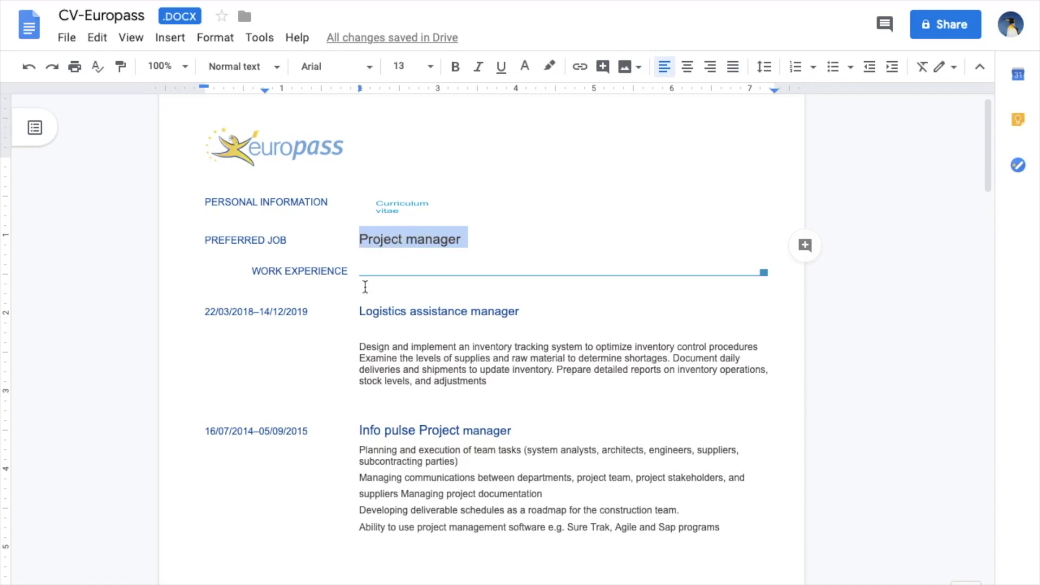
{"action": "left_click", "coordinate": [369, 319]}
{"action": "scroll", "coordinate": [369, 319], "scroll_direction": "down", "scroll_amount": 1}
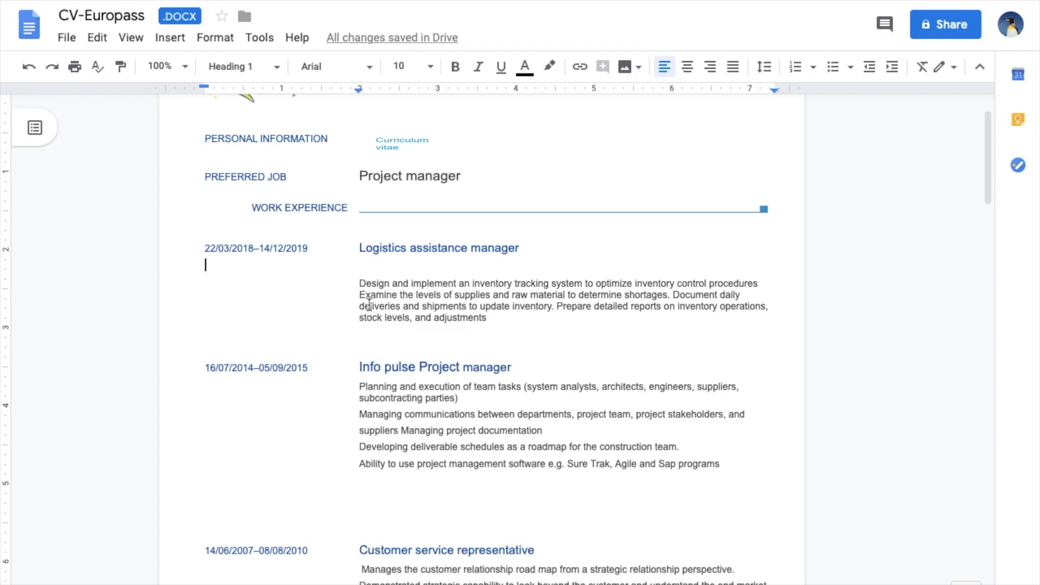
{"action": "scroll", "coordinate": [369, 304], "scroll_direction": "up", "scroll_amount": 1}
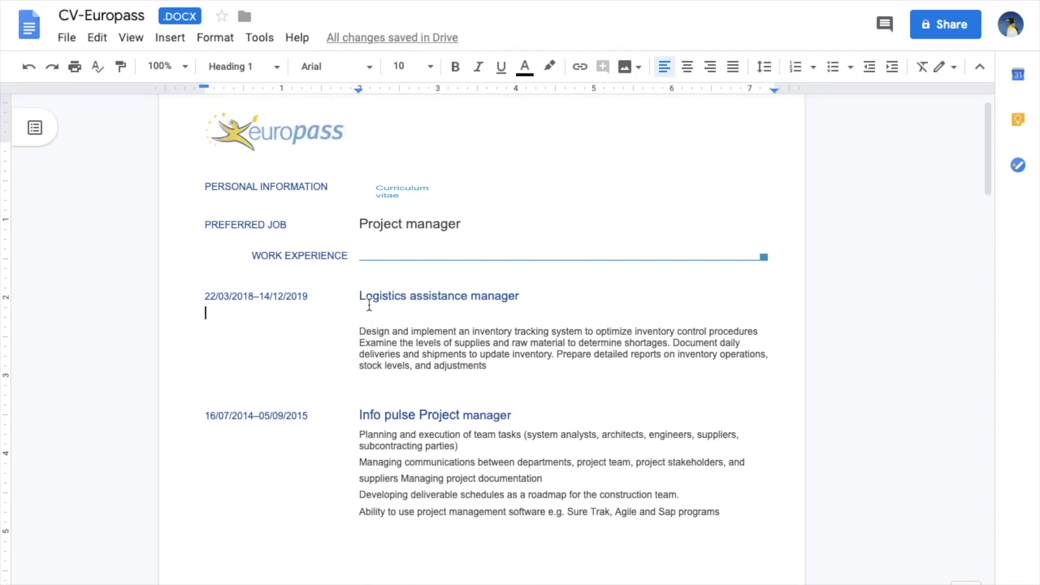
{"action": "scroll", "coordinate": [369, 305], "scroll_direction": "down", "scroll_amount": 1}
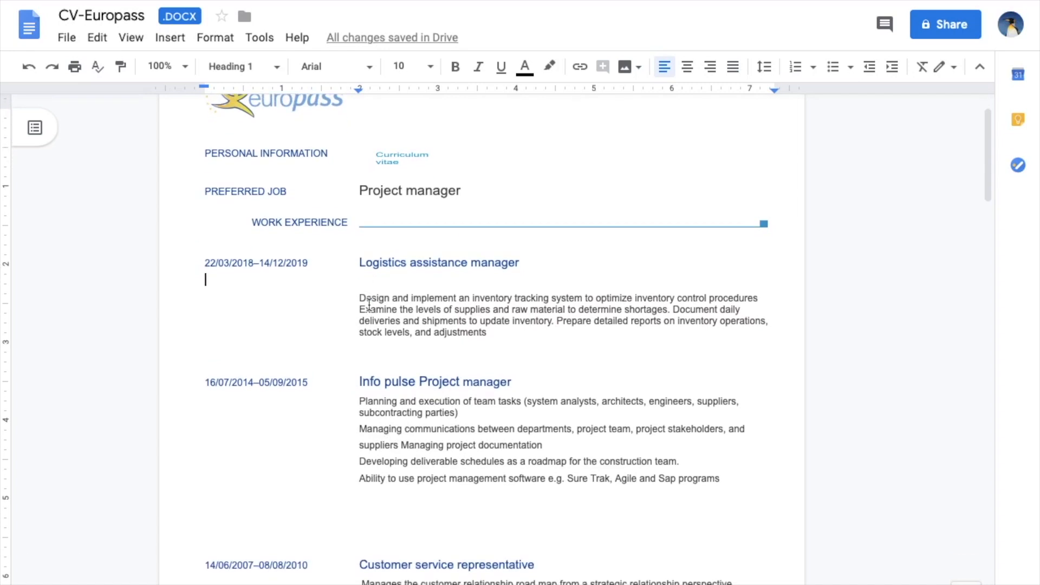
{"action": "scroll", "coordinate": [369, 304], "scroll_direction": "down", "scroll_amount": 1}
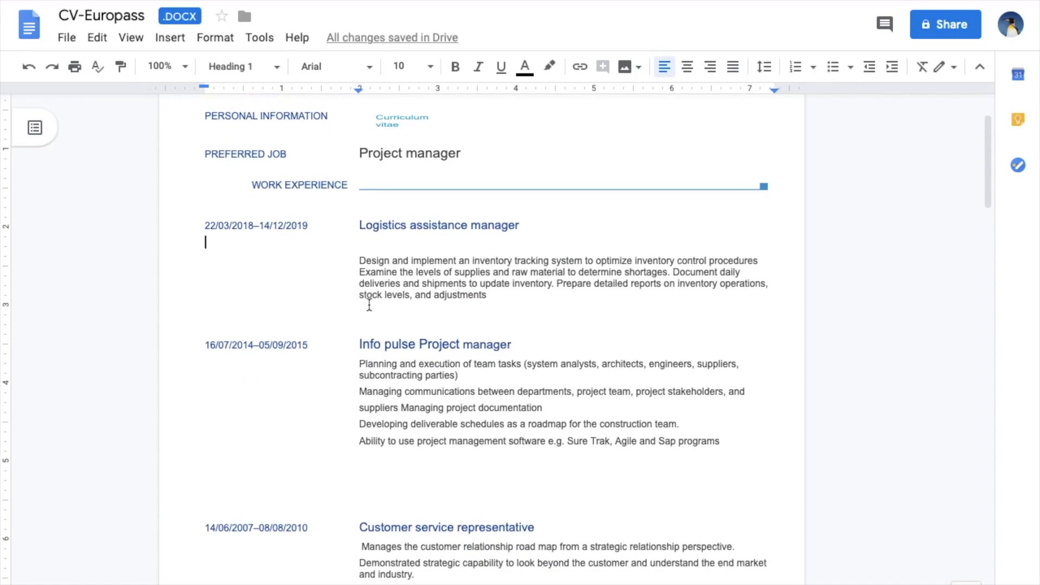
{"action": "scroll", "coordinate": [339, 255], "scroll_direction": "up", "scroll_amount": 1}
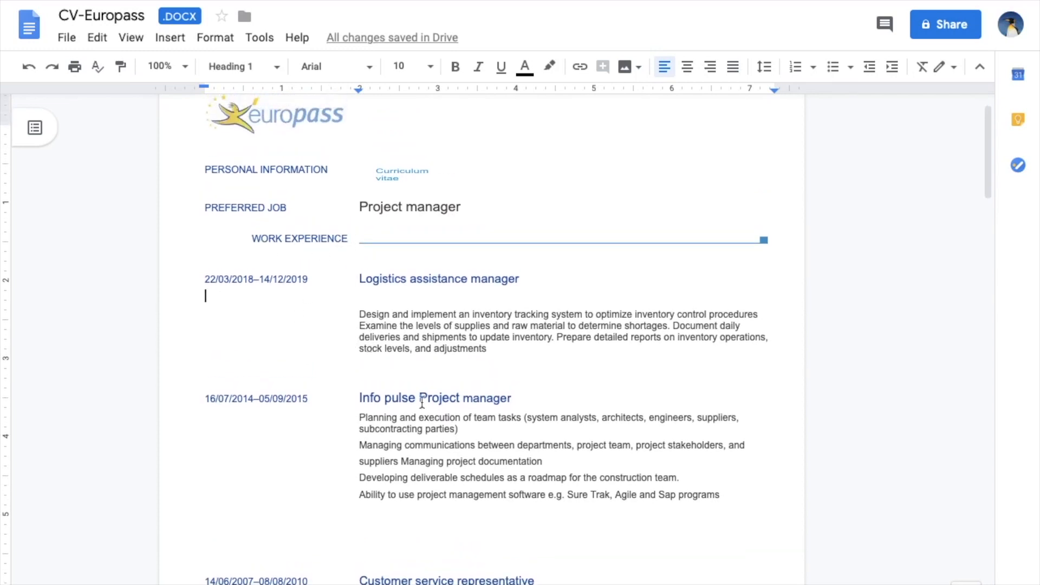
{"action": "scroll", "coordinate": [330, 336], "scroll_direction": "down", "scroll_amount": 1}
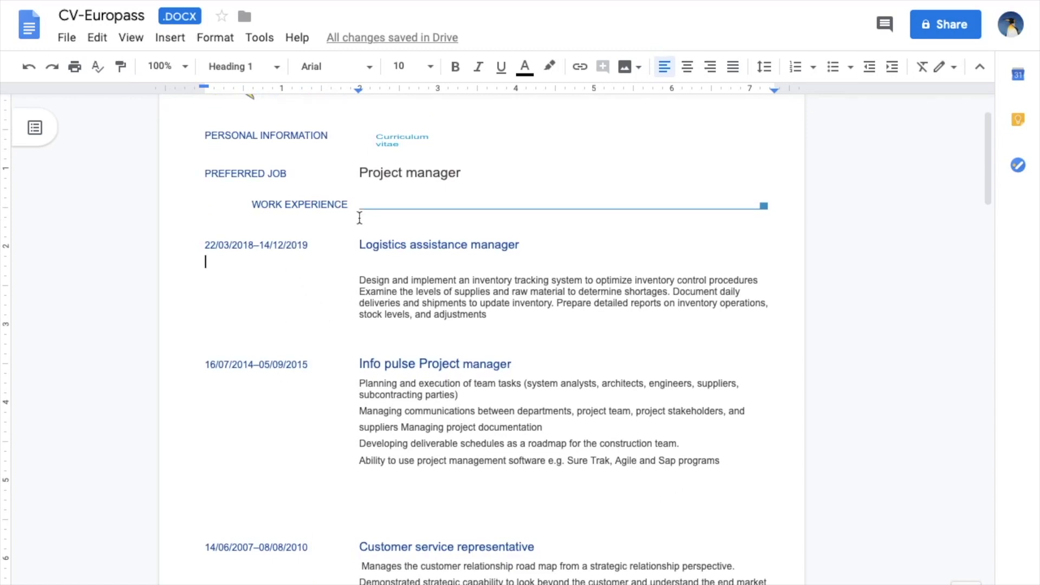
{"action": "left_click_drag", "start_coordinate": [364, 239], "coordinate": [525, 245]}
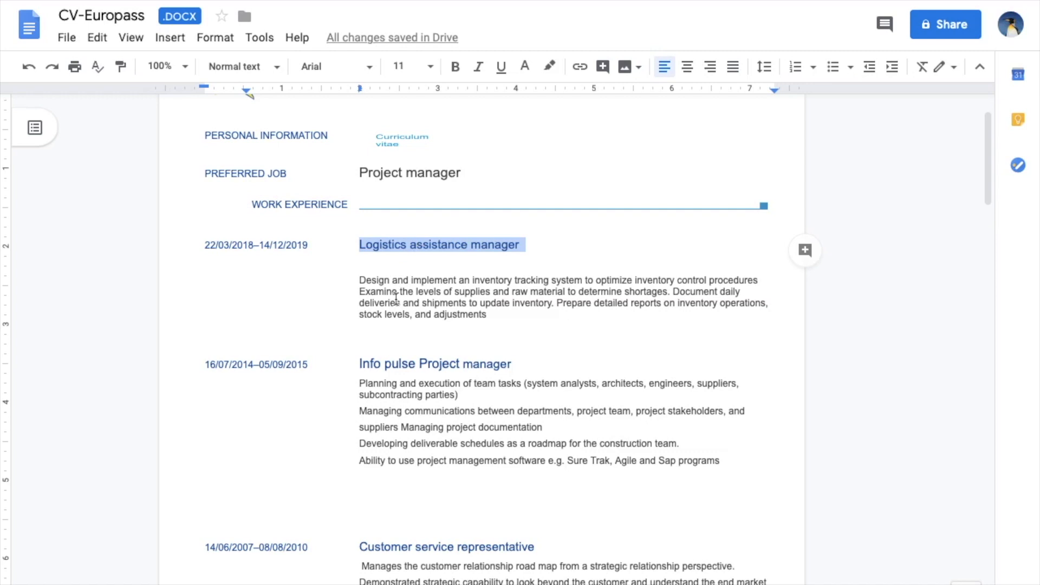
{"action": "scroll", "coordinate": [396, 299], "scroll_direction": "down", "scroll_amount": 1}
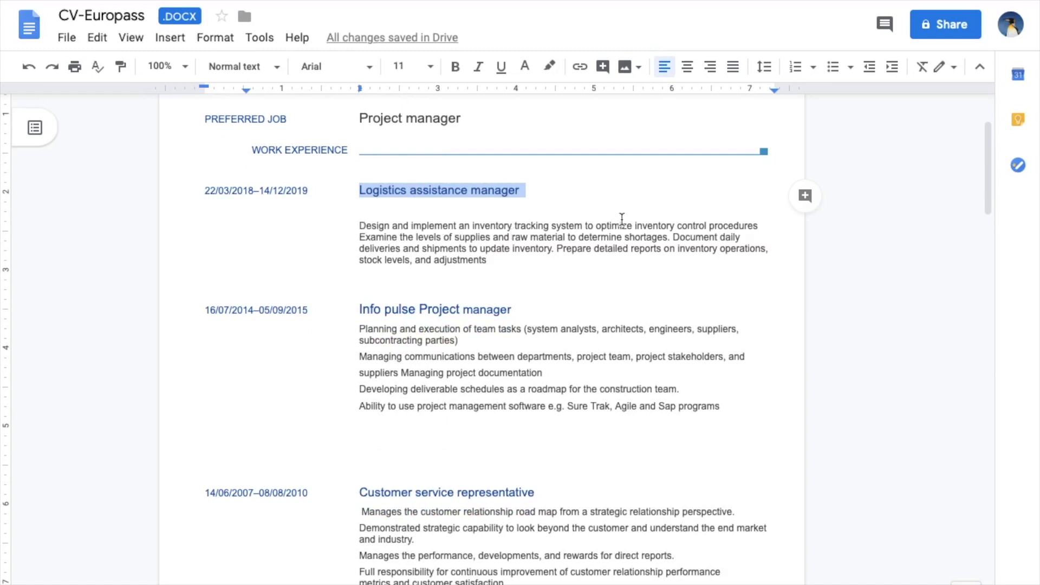
- Turn the Logistics assistance manager description into a bulleted list with one sentence per bullet, removing the extra space before "Examine"
{"action": "left_click", "coordinate": [759, 226]}
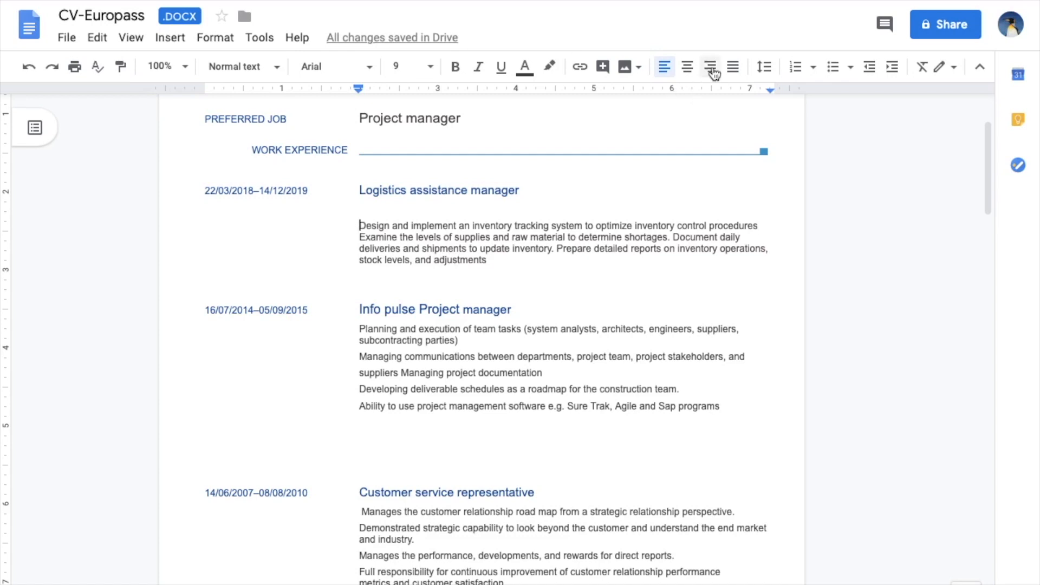
{"action": "left_click", "coordinate": [835, 68]}
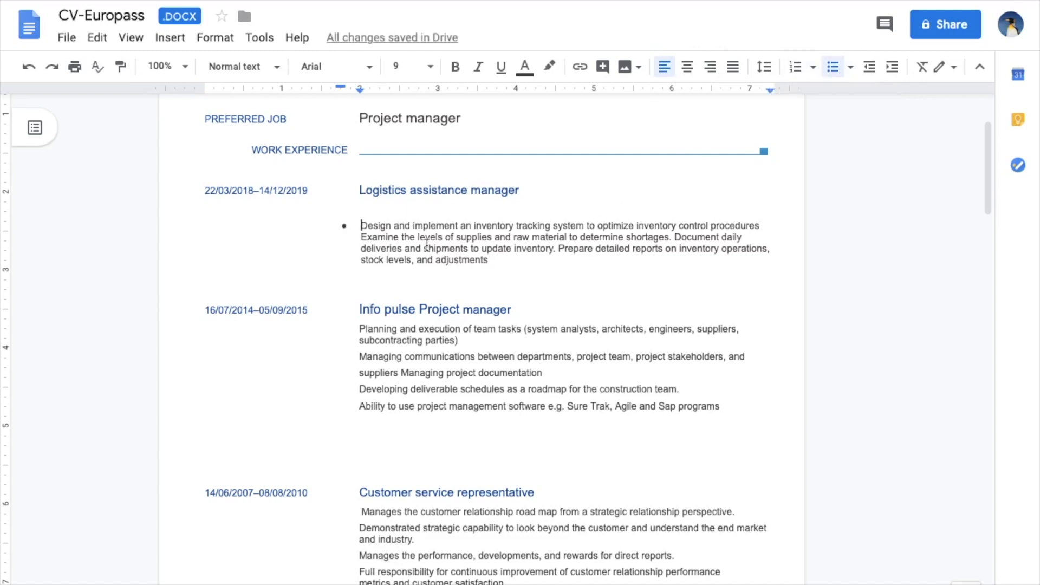
{"action": "left_click", "coordinate": [764, 226]}
{"action": "key", "text": "Return"}
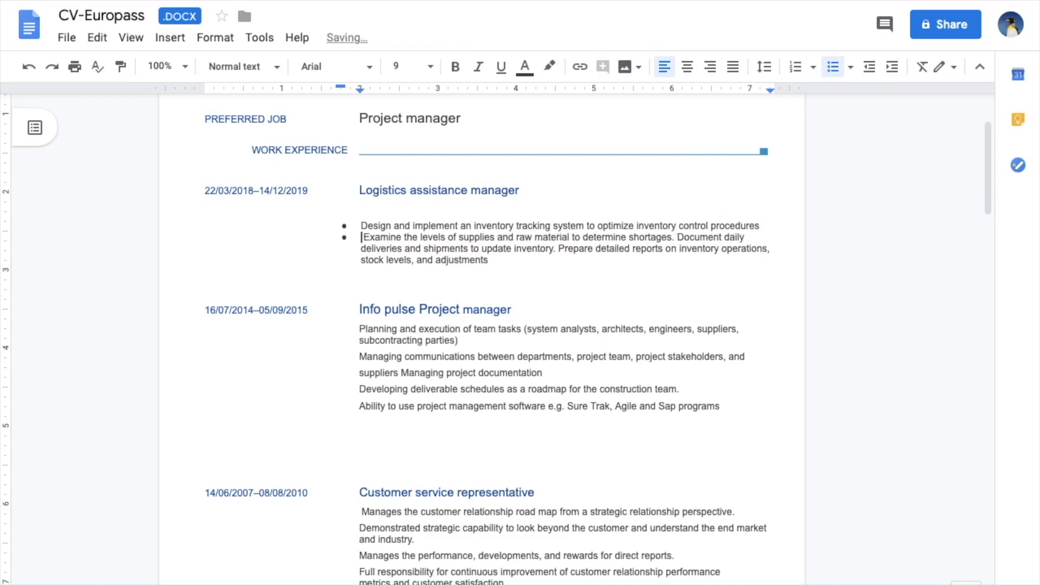
{"action": "left_click", "coordinate": [676, 237]}
{"action": "key", "text": "Return"}
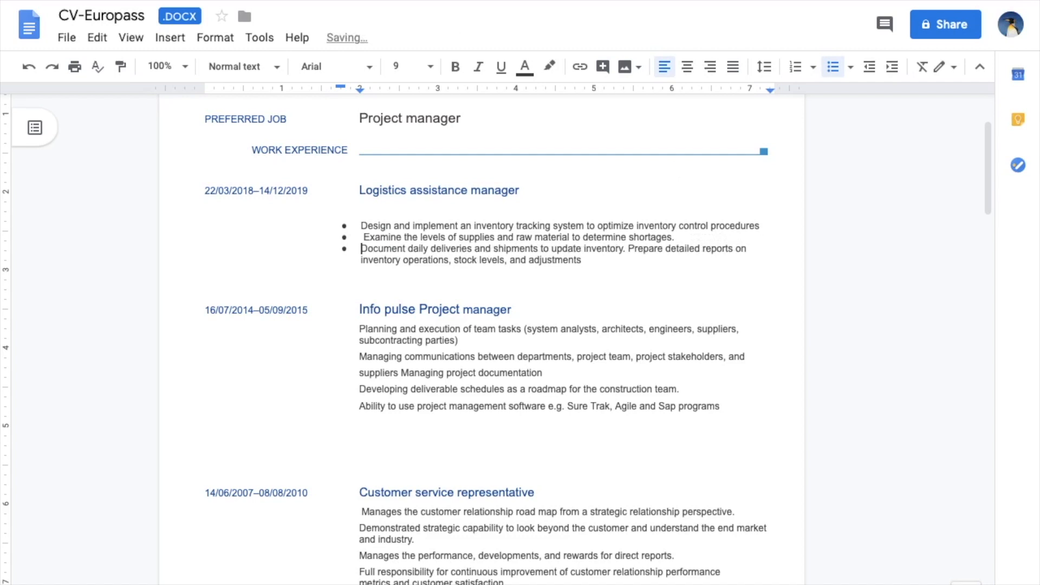
{"action": "left_click", "coordinate": [627, 249]}
{"action": "key", "text": "Return"}
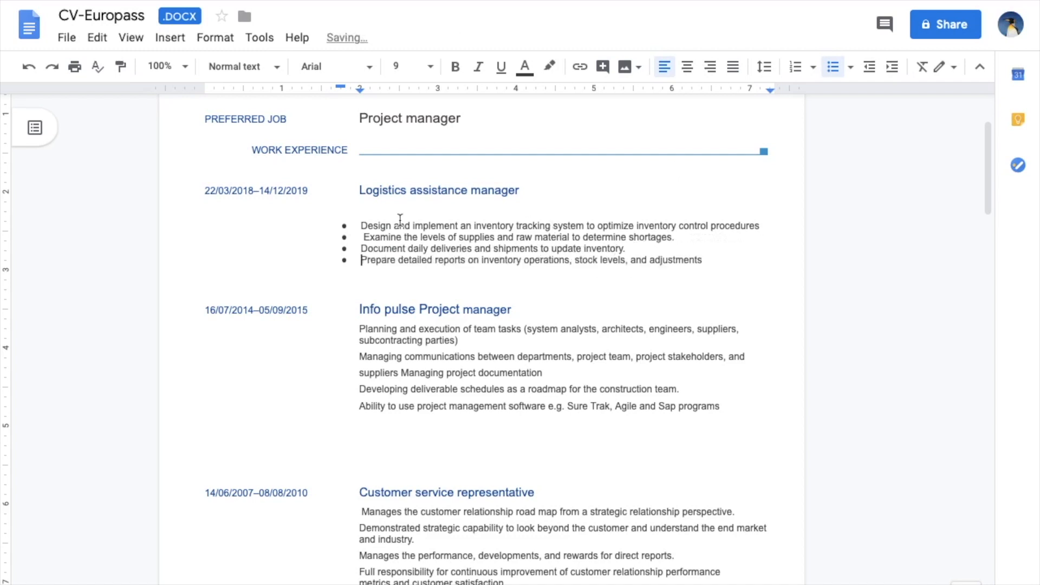
{"action": "left_click", "coordinate": [361, 237]}
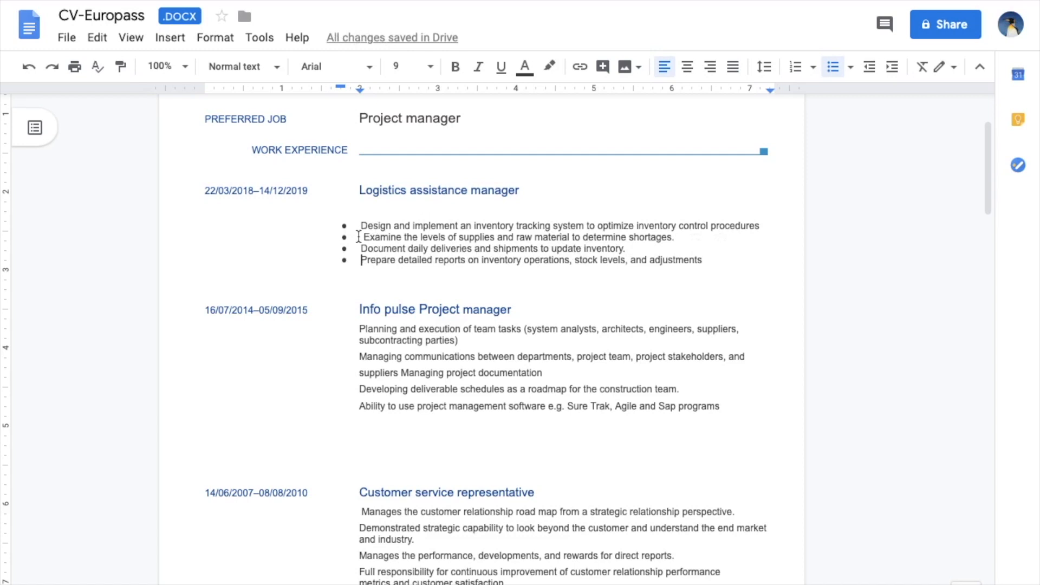
{"action": "key", "text": "Delete"}
- Change the opening verbs of the first Logistics assistance manager bullet to "Designed and implemented"
{"action": "key", "text": "Up"}
{"action": "key", "text": "Right"}
{"action": "key", "text": "Right"}
{"action": "type", "text": "e"}
{"action": "key", "text": "BackSpace"}
{"action": "key", "text": "Right"}
{"action": "type", "text": "ed"}
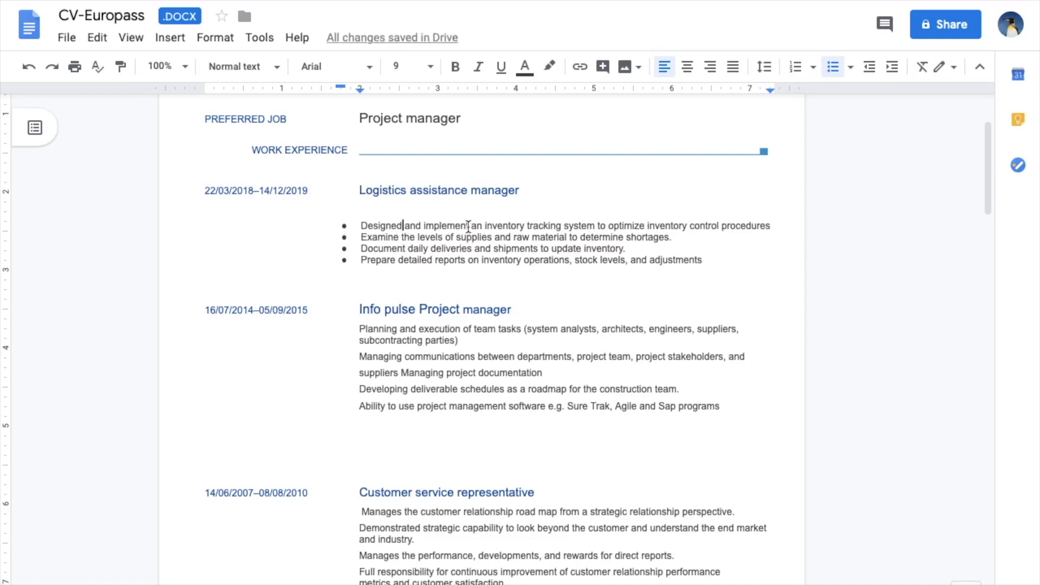
{"action": "type", "text": "e"}
{"action": "key", "text": "BackSpace"}
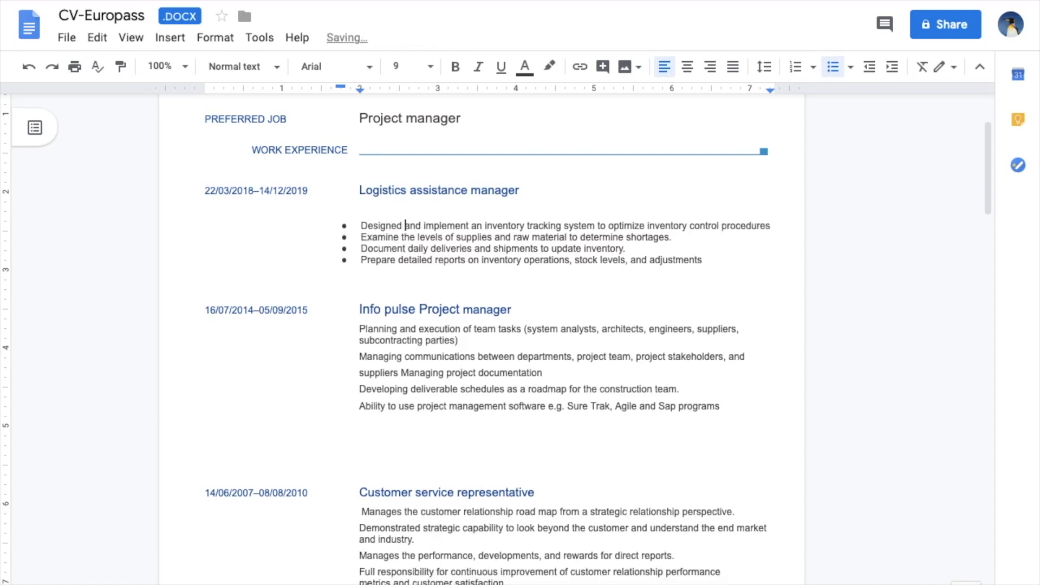
{"action": "left_click", "coordinate": [468, 225]}
{"action": "type", "text": "ed"}
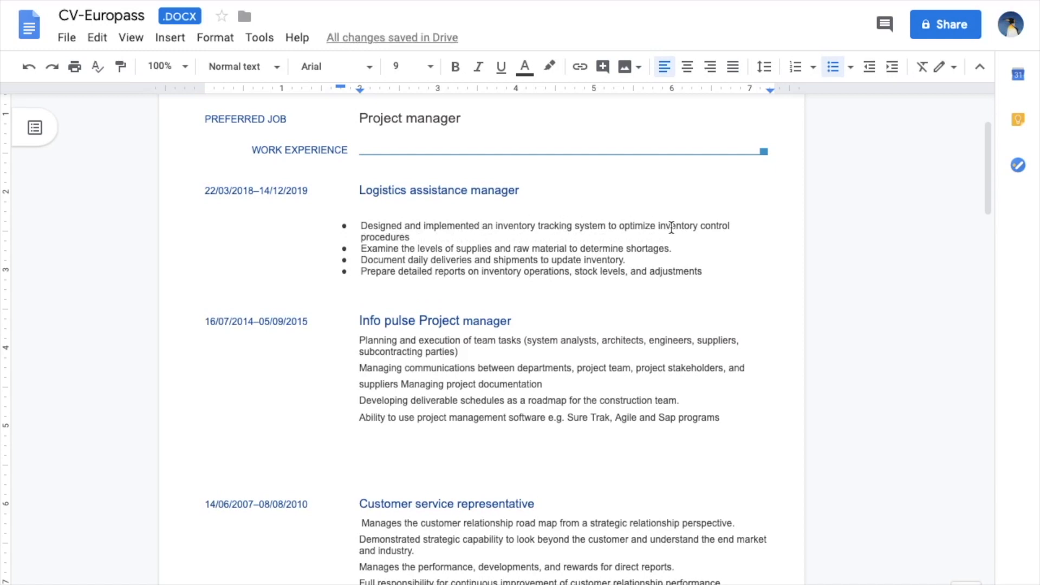
- Extend the first bullet after "procedures" with ", resulting in 10% less scrap rate"
{"action": "left_click", "coordinate": [451, 239]}
{"action": "type", "text": ","}
{"action": "type", "text": "resulting in 10% less scrap rate,"}
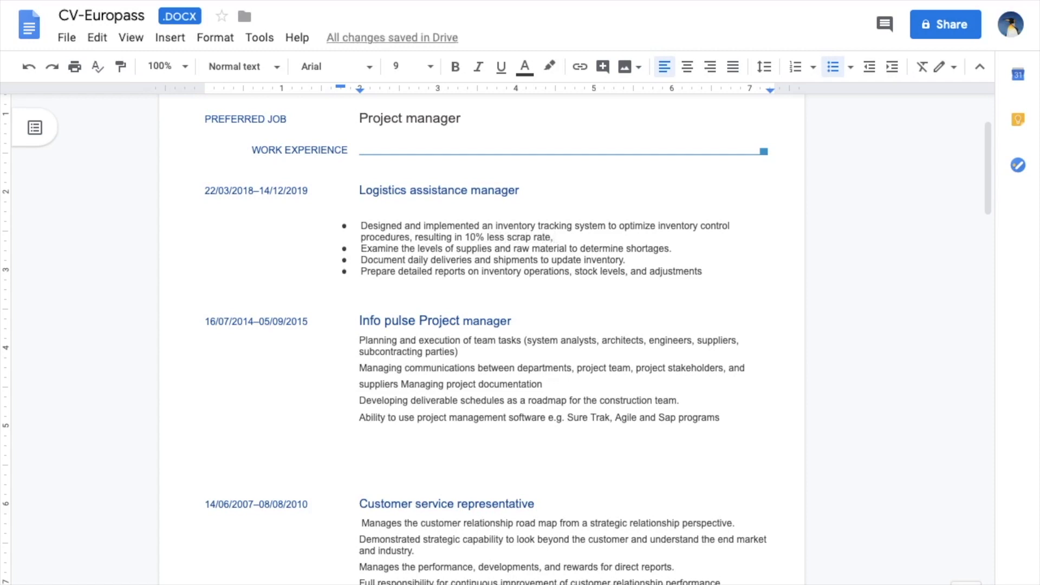
{"action": "key", "text": "BackSpace"}
{"action": "key", "text": "BackSpace"}
- Complete the first bullet with "and increasing our profit margins by 3%."
{"action": "type", "text": "and incr"}
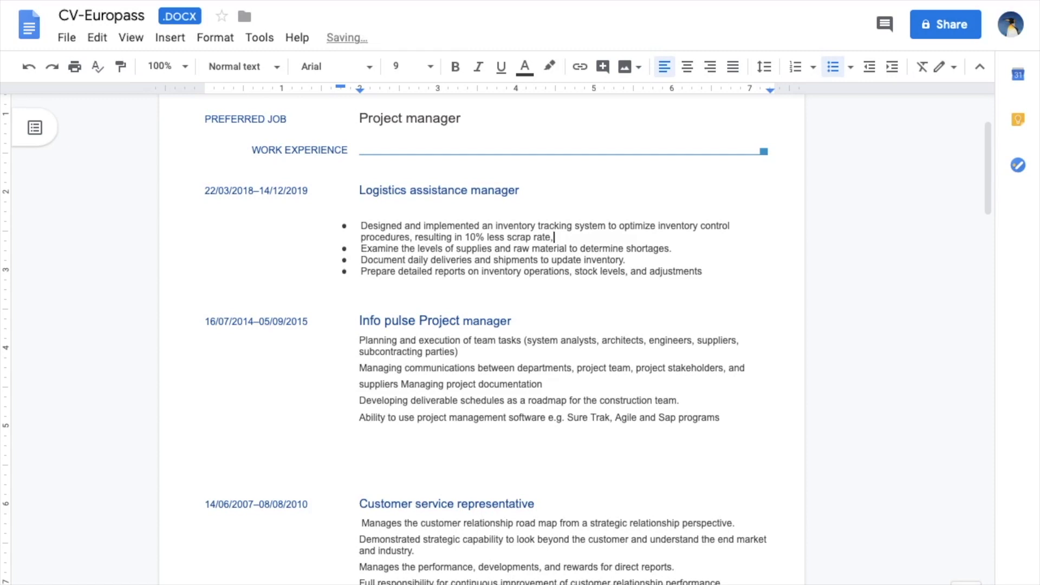
{"action": "type", "text": "easeing o"}
{"action": "key", "text": "BackSpace"}
{"action": "key", "text": "BackSpace"}
{"action": "key", "text": "BackSpace"}
{"action": "key", "text": "BackSpace"}
{"action": "key", "text": "BackSpace"}
{"action": "key", "text": "BackSpace"}
{"action": "key", "text": "BackSpace"}
{"action": "type", "text": "sing our profit "}
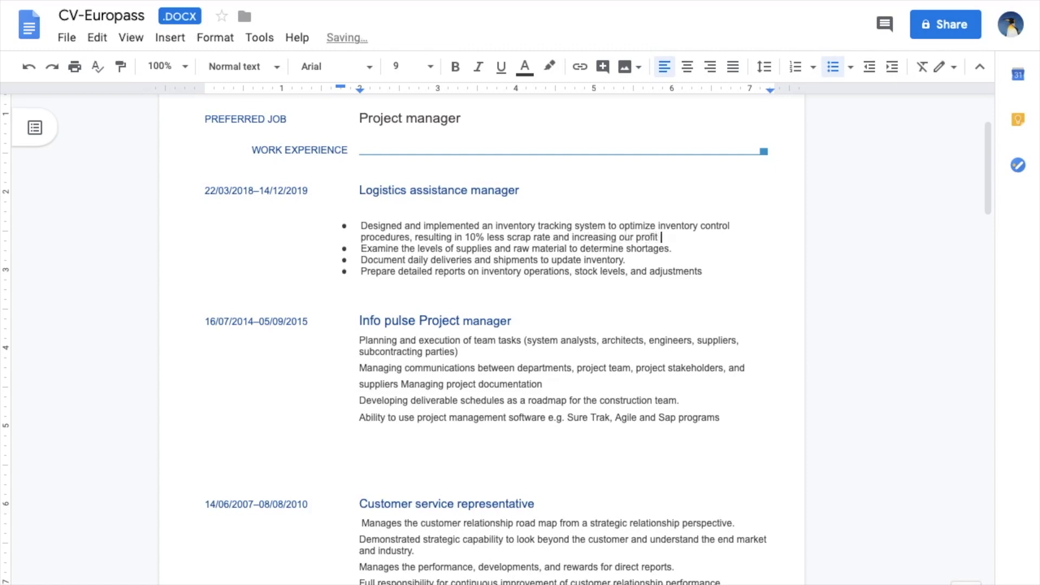
{"action": "type", "text": "margins by 3%."}
{"action": "left_click_drag", "start_coordinate": [416, 234], "coordinate": [725, 235]}
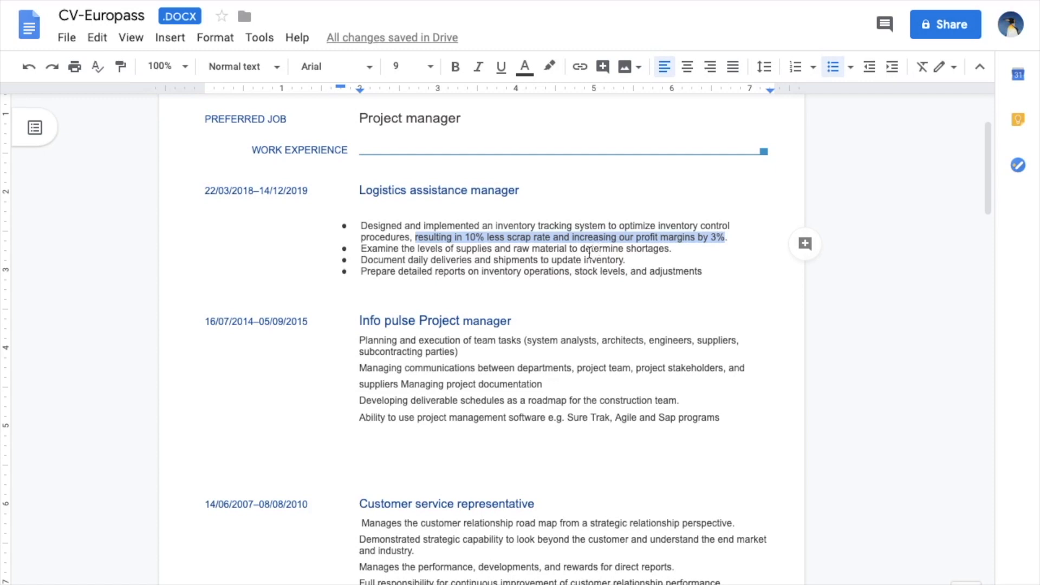
{"action": "left_click", "coordinate": [452, 237]}
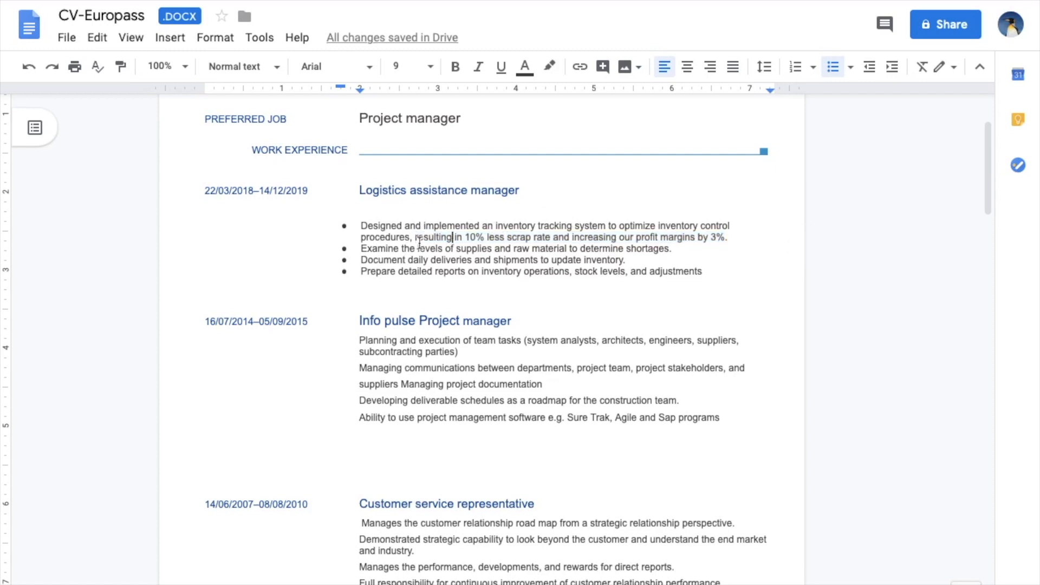
- Reword the second bullet to "Examined the level of supplies and raw materials to determine shortages."
{"action": "scroll", "coordinate": [419, 245], "scroll_direction": "down", "scroll_amount": 1}
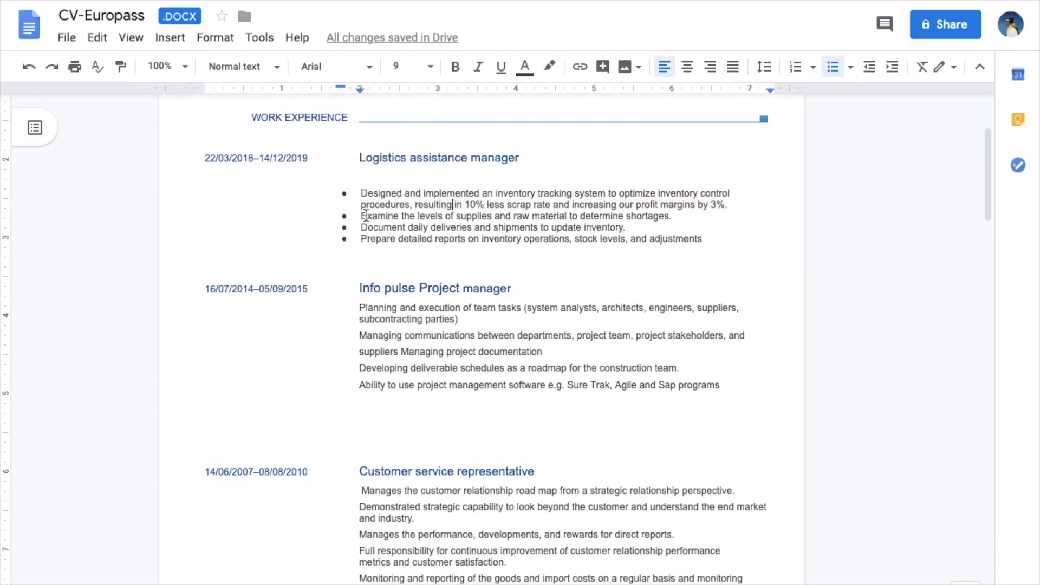
{"action": "left_click", "coordinate": [398, 217]}
{"action": "type", "text": "d"}
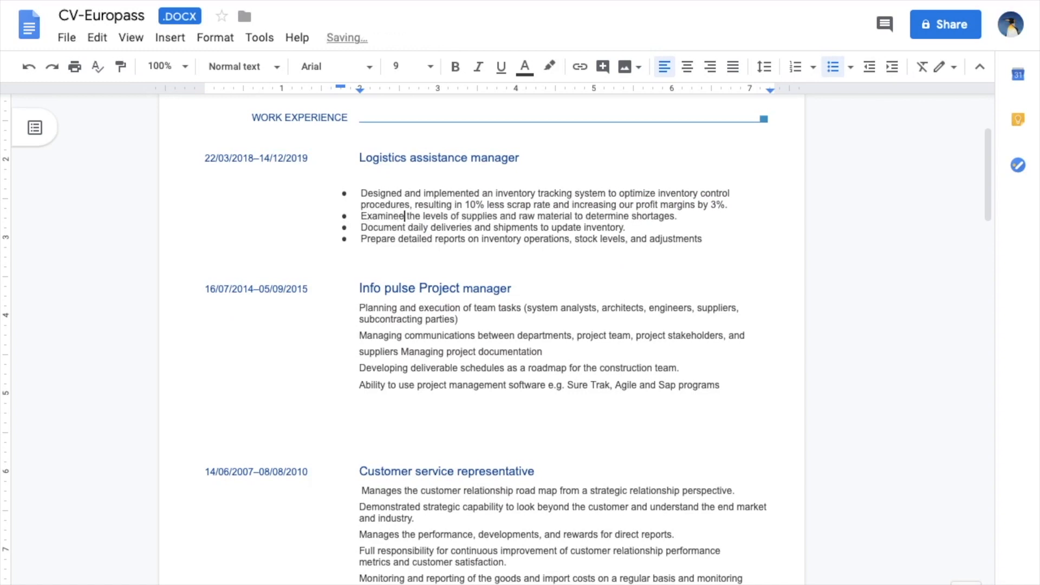
{"action": "left_click", "coordinate": [443, 216]}
{"action": "key", "text": "Delete"}
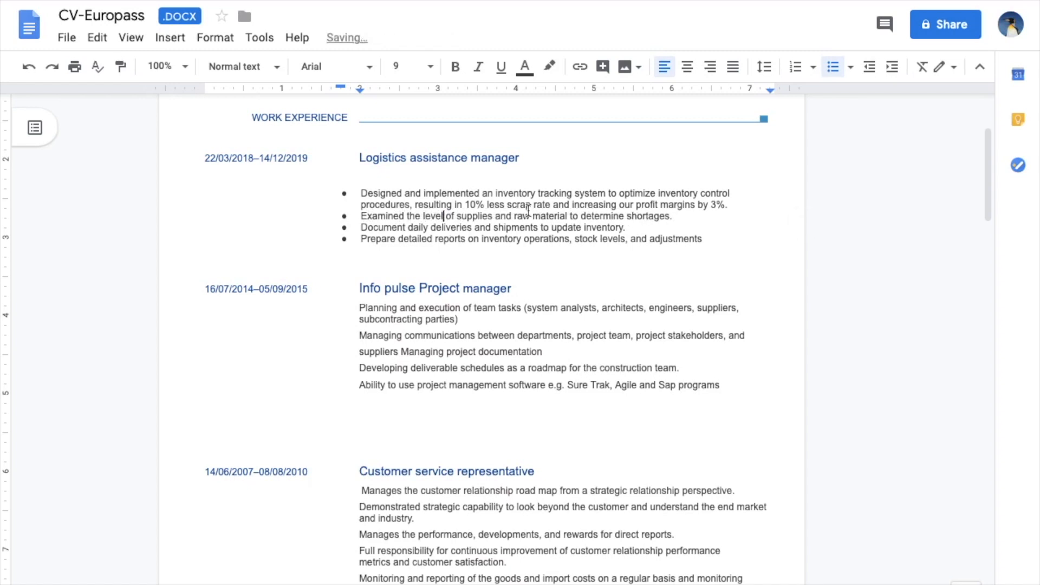
{"action": "left_click", "coordinate": [567, 216]}
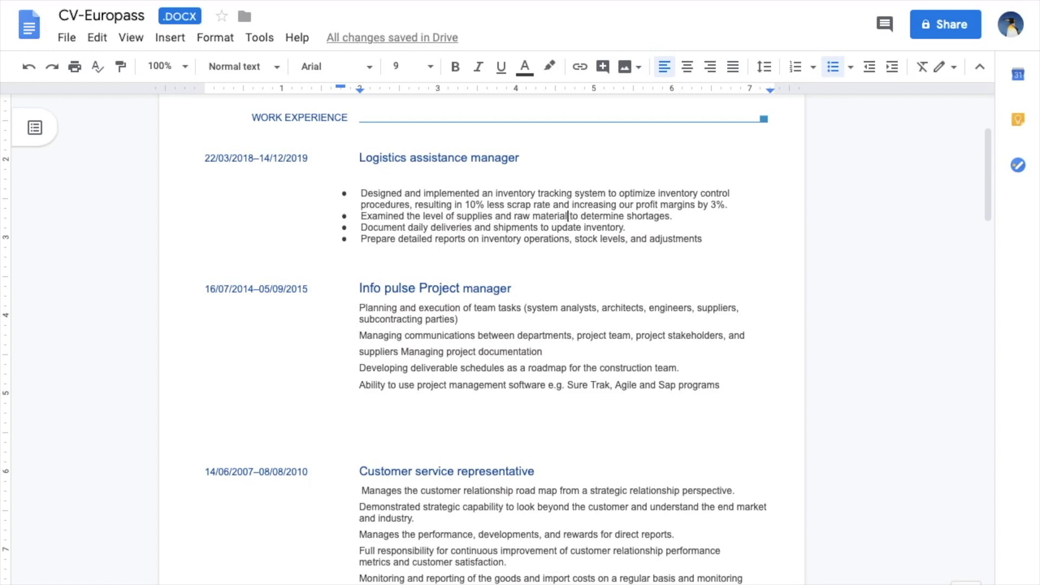
{"action": "type", "text": "s"}
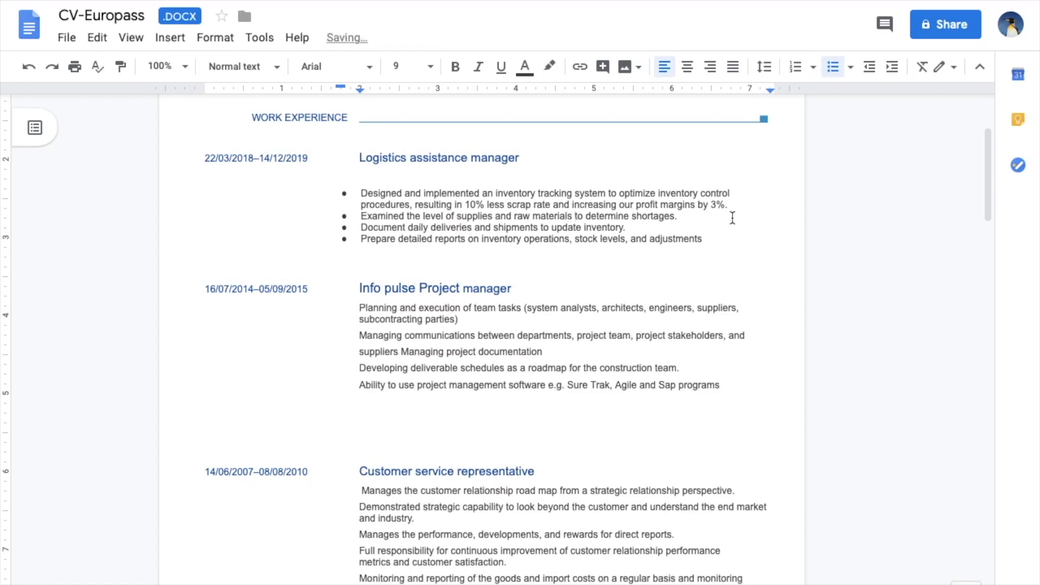
- Add the words "Utilizing the use of excel spreadsheets" after "shortages." in the second Logistics assistance manager bullet
{"action": "left_click", "coordinate": [686, 218]}
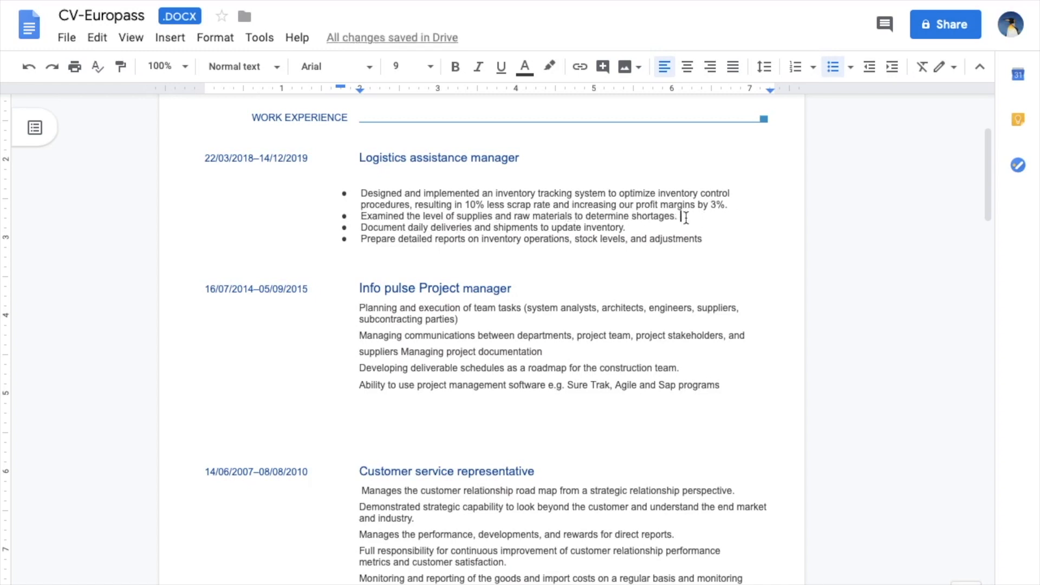
{"action": "key", "text": "BackSpace"}
{"action": "type", "text": "Ut"}
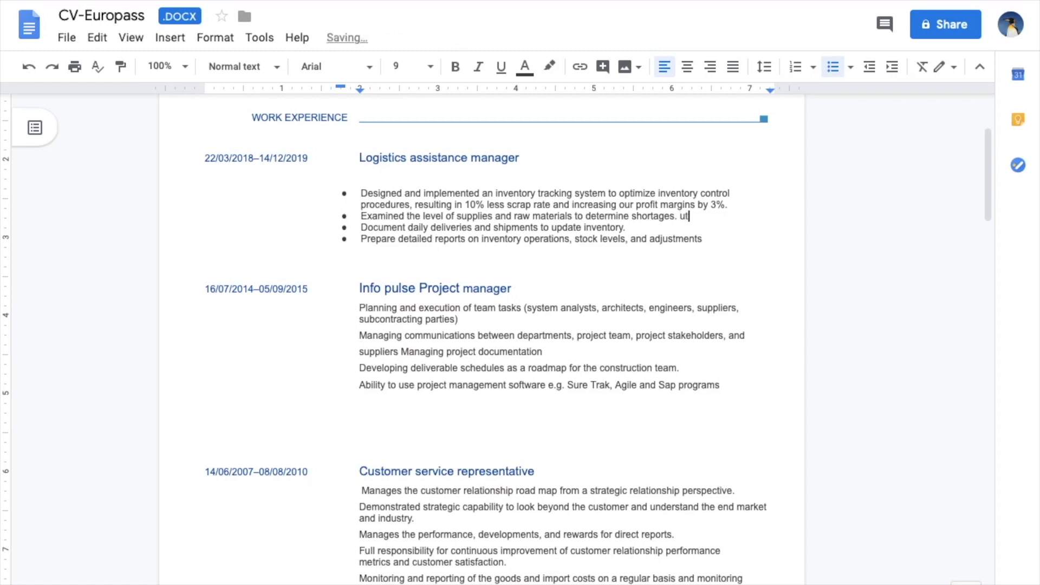
{"action": "type", "text": "ilizing effec"}
{"action": "type", "text": "tivin"}
{"action": "key", "text": "BackSpace"}
{"action": "key", "text": "BackSpace"}
{"action": "type", "text": "e"}
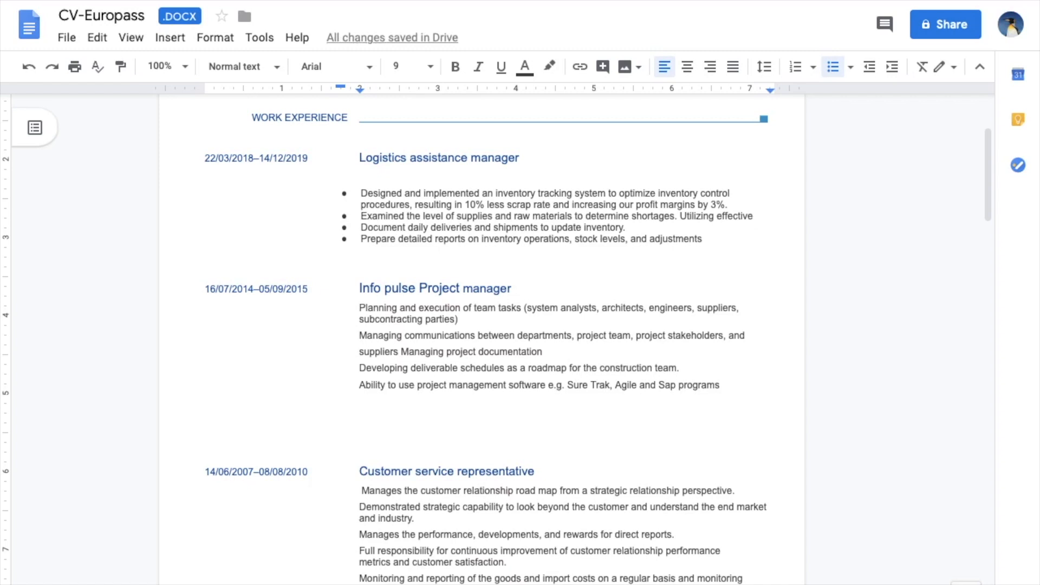
{"action": "type", "text": "exce"}
{"action": "key", "text": "BackSpace"}
{"action": "key", "text": "BackSpace"}
{"action": "key", "text": "BackSpace"}
{"action": "key", "text": "BackSpace"}
{"action": "key", "text": "BackSpace"}
{"action": "key", "text": "BackSpace"}
{"action": "key", "text": "BackSpace"}
{"action": "key", "text": "BackSpace"}
{"action": "key", "text": "BackSpace"}
{"action": "key", "text": "BackSpace"}
{"action": "key", "text": "BackSpace"}
{"action": "key", "text": "BackSpace"}
{"action": "key", "text": "BackSpace"}
{"action": "key", "text": "BackSpace"}
{"action": "type", "text": "the use of excel spreadsheets"}
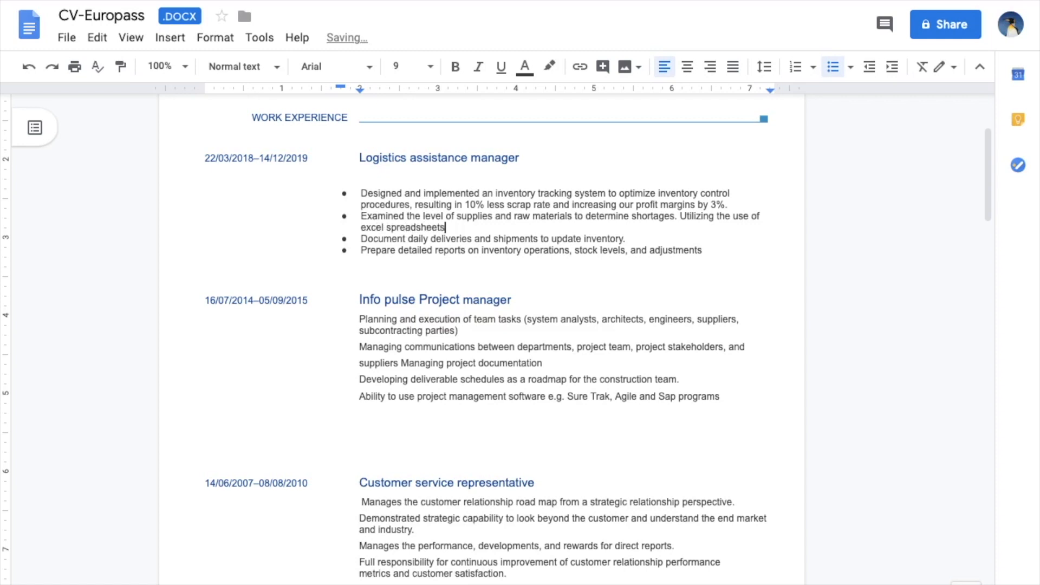
- Continue the second bullet's new sentence with "to premtively predict shortages resulting in smooth turnover"
{"action": "type", "text": " to premtively "}
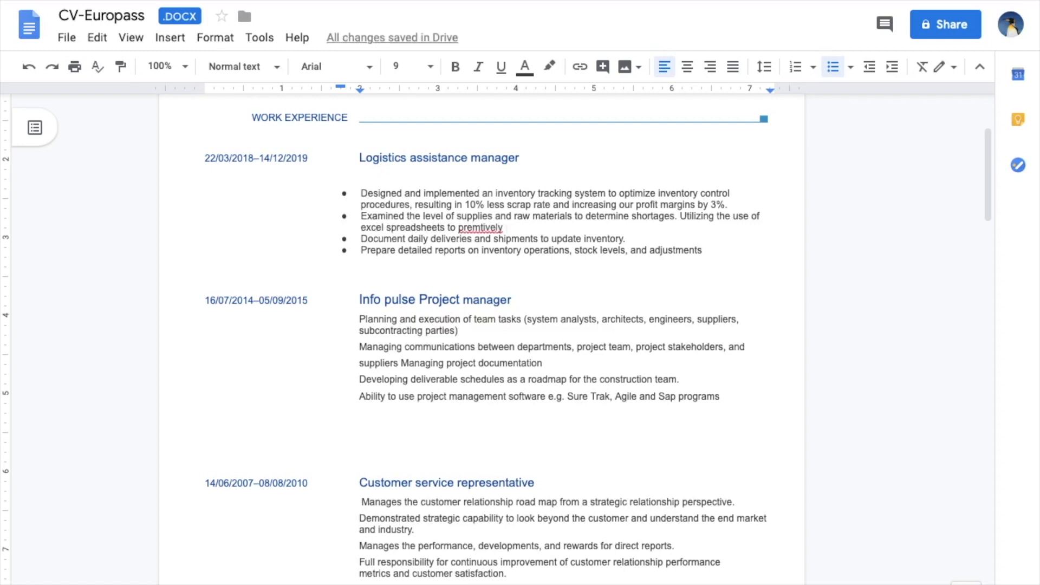
{"action": "type", "text": "p"}
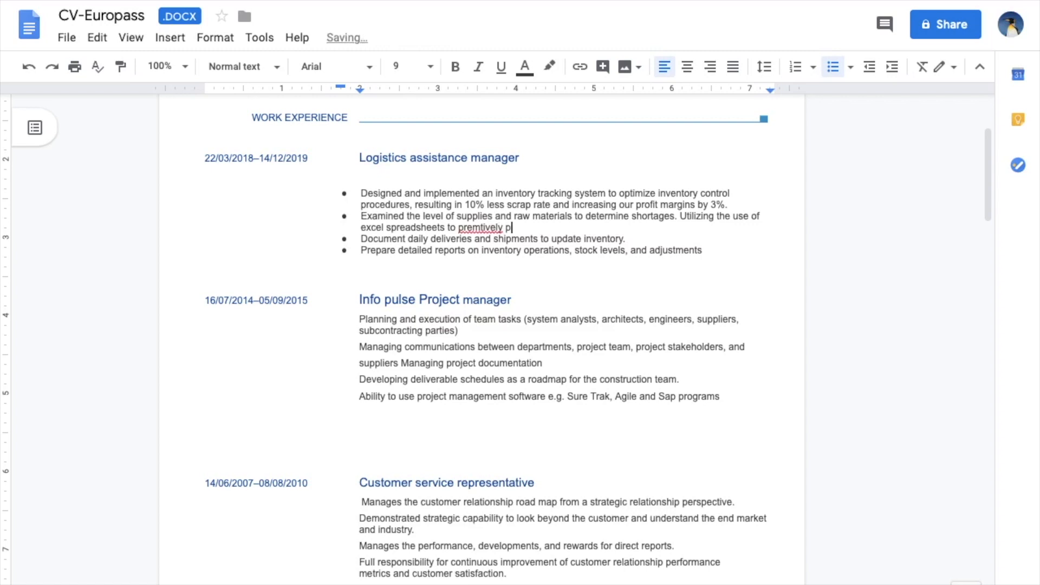
{"action": "type", "text": "redict shortages resu"}
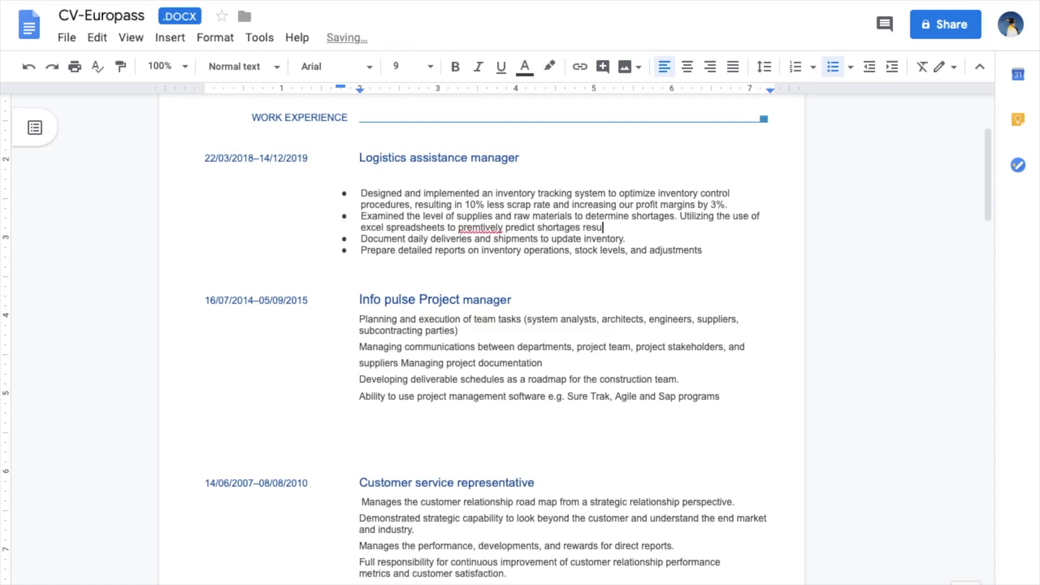
{"action": "type", "text": "lting in smooth "}
{"action": "type", "text": "turou"}
{"action": "key", "text": "BackSpace"}
{"action": "key", "text": "BackSpace"}
{"action": "type", "text": "nover "}
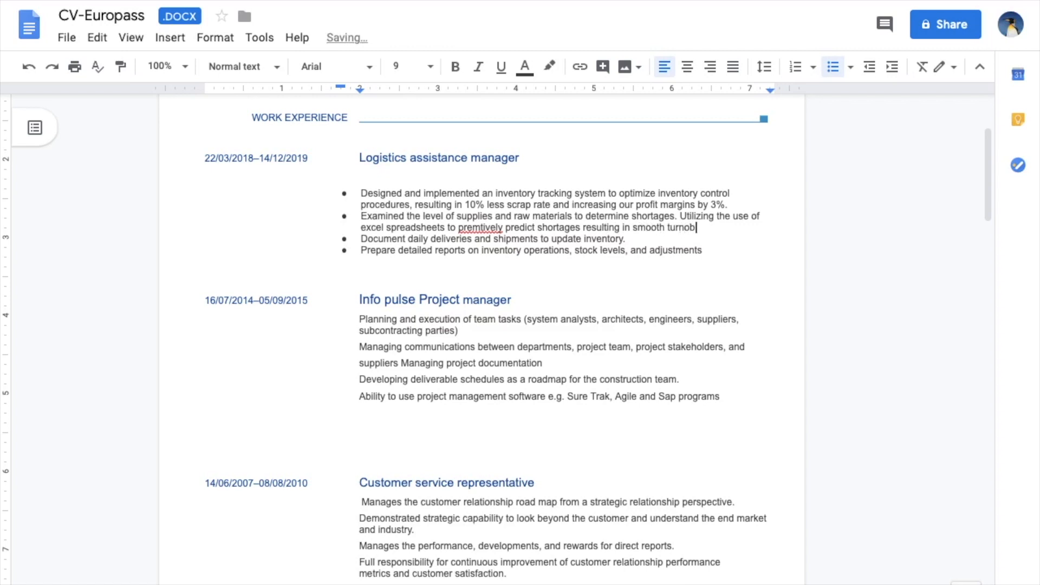
- Finish the second bullet with "througout the year."
{"action": "type", "text": "throurou"}
{"action": "key", "text": "BackSpace"}
{"action": "key", "text": "BackSpace"}
{"action": "key", "text": "BackSpace"}
{"action": "key", "text": "BackSpace"}
{"action": "key", "text": "BackSpace"}
{"action": "type", "text": "ougout the ye"}
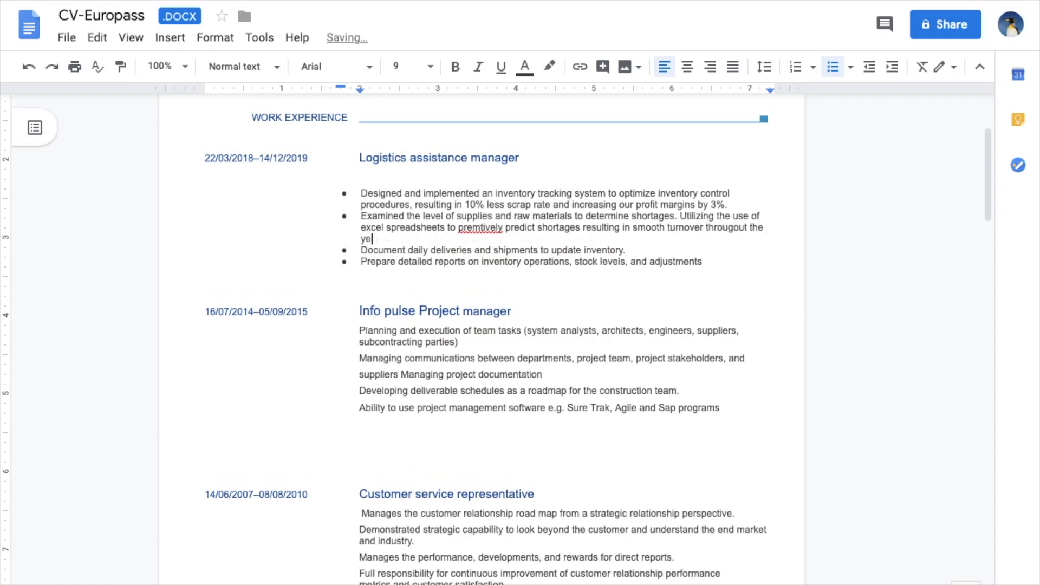
{"action": "type", "text": "ar."}
- Delete the misspelled word "premtively" from the second bullet
{"action": "left_click", "coordinate": [476, 223]}
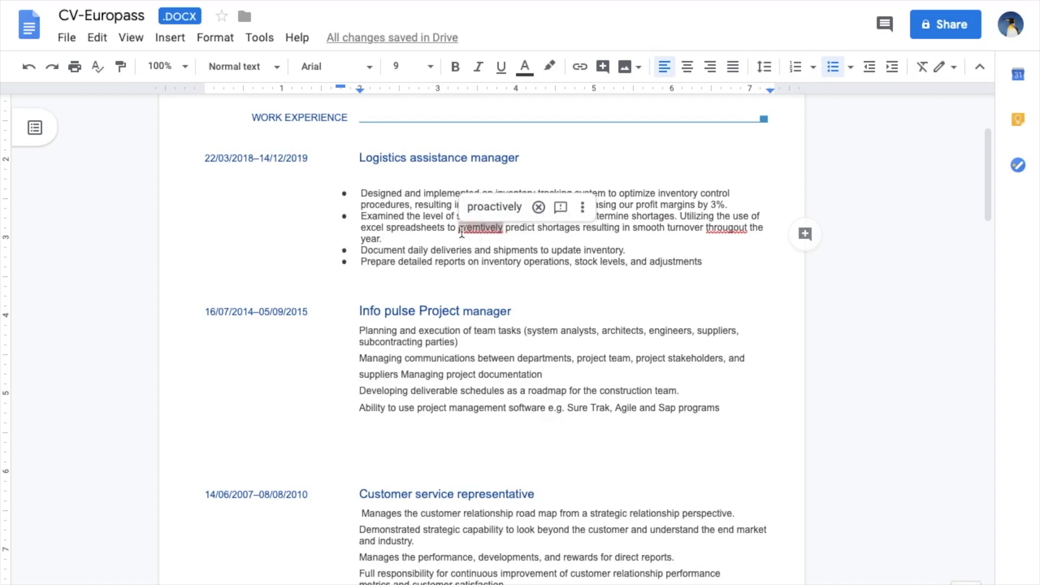
{"action": "left_click_drag", "start_coordinate": [459, 231], "coordinate": [503, 228]}
{"action": "key", "text": "BackSpace"}
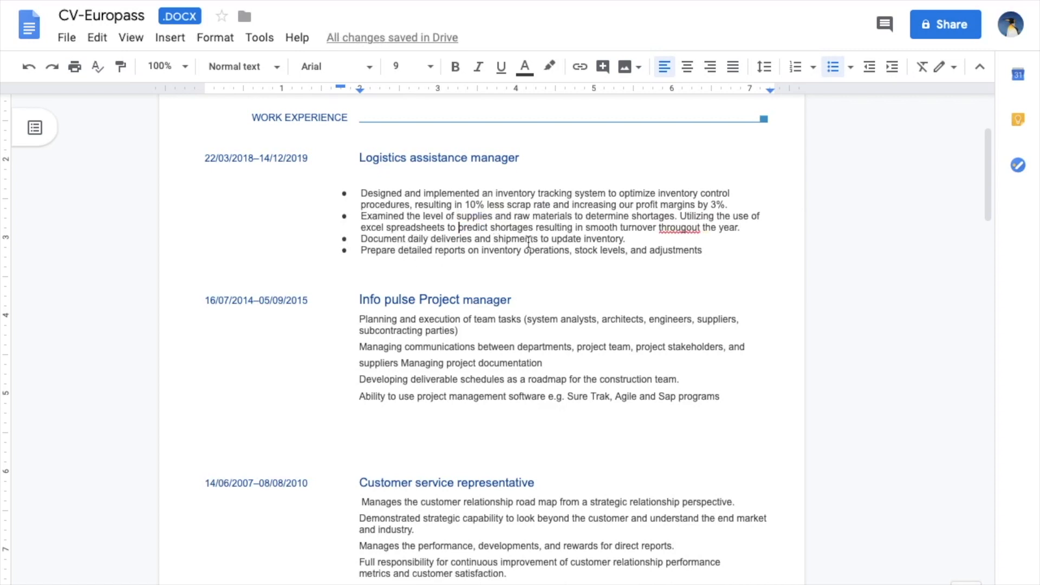
- Replace the third bullet about daily deliveries with "Using documentation according to ISO XXXXXX procedures."
{"action": "left_click_drag", "start_coordinate": [624, 238], "coordinate": [371, 240]}
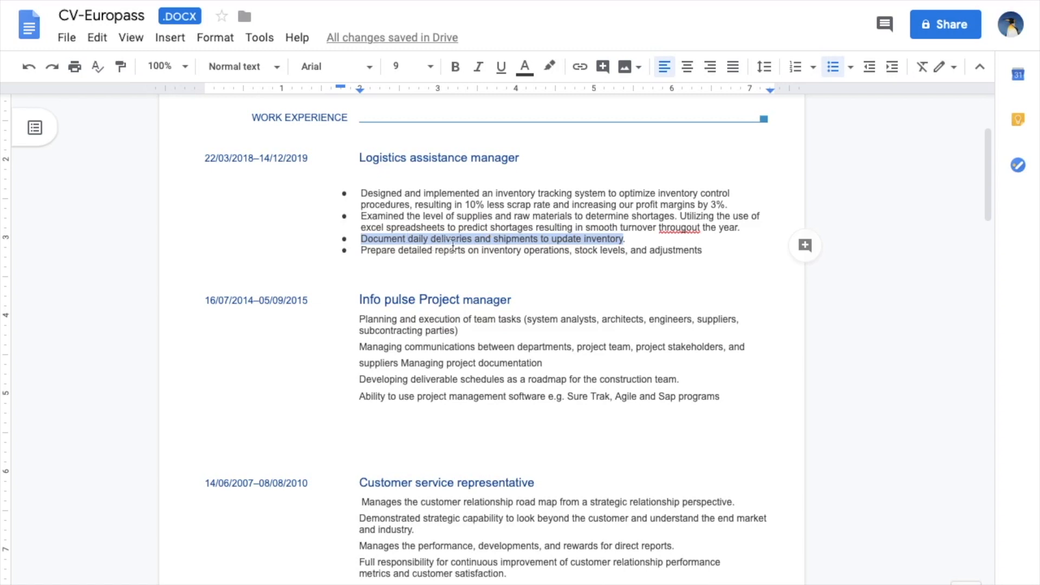
{"action": "left_click", "coordinate": [628, 249]}
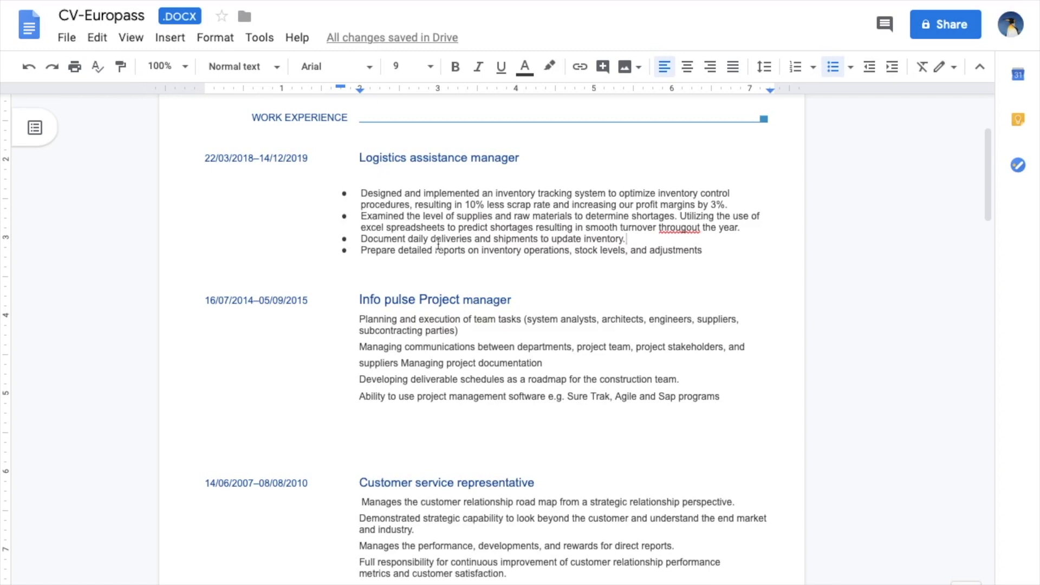
{"action": "left_click_drag", "start_coordinate": [631, 239], "coordinate": [362, 237]}
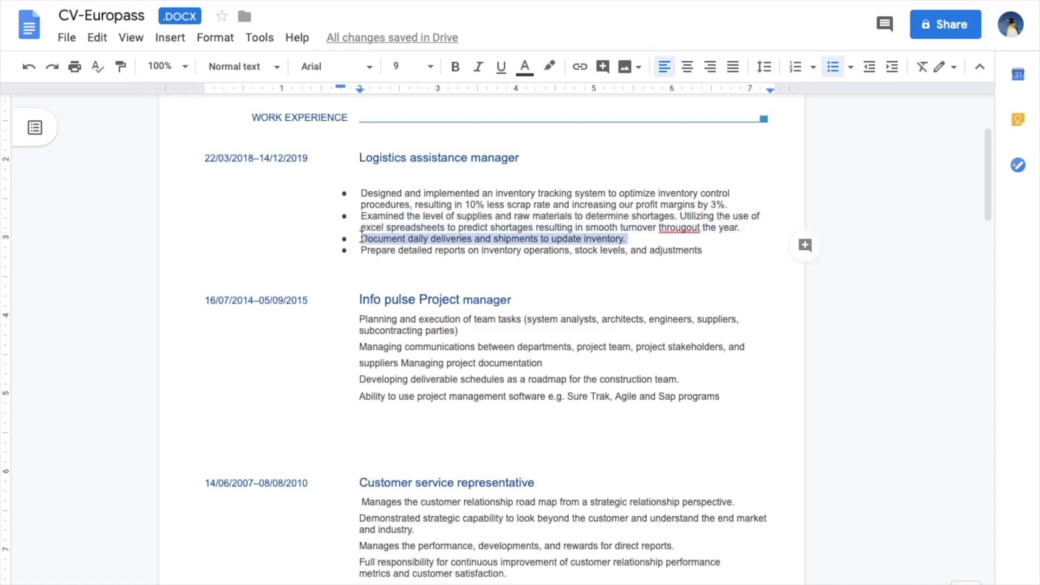
{"action": "key", "text": "BackSpace"}
{"action": "type", "text": "Using documentation according to"}
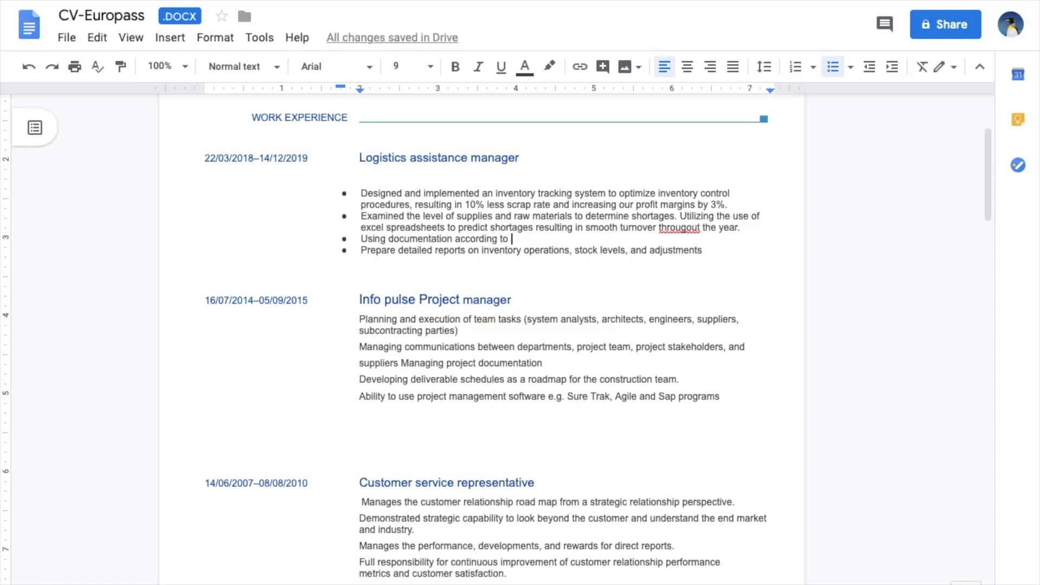
{"action": "type", "text": " ISO procedures"}
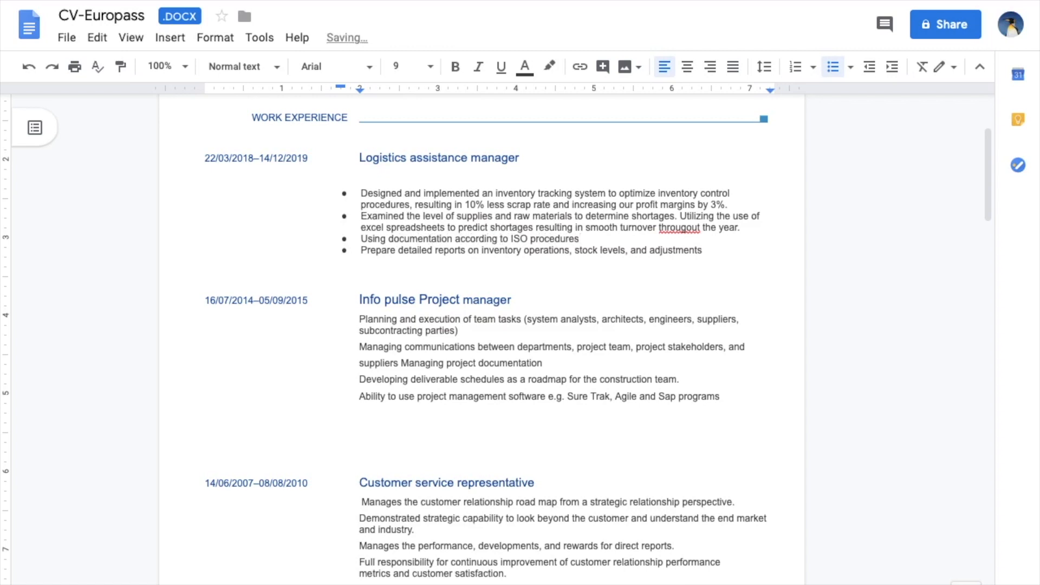
{"action": "left_click", "coordinate": [523, 237]}
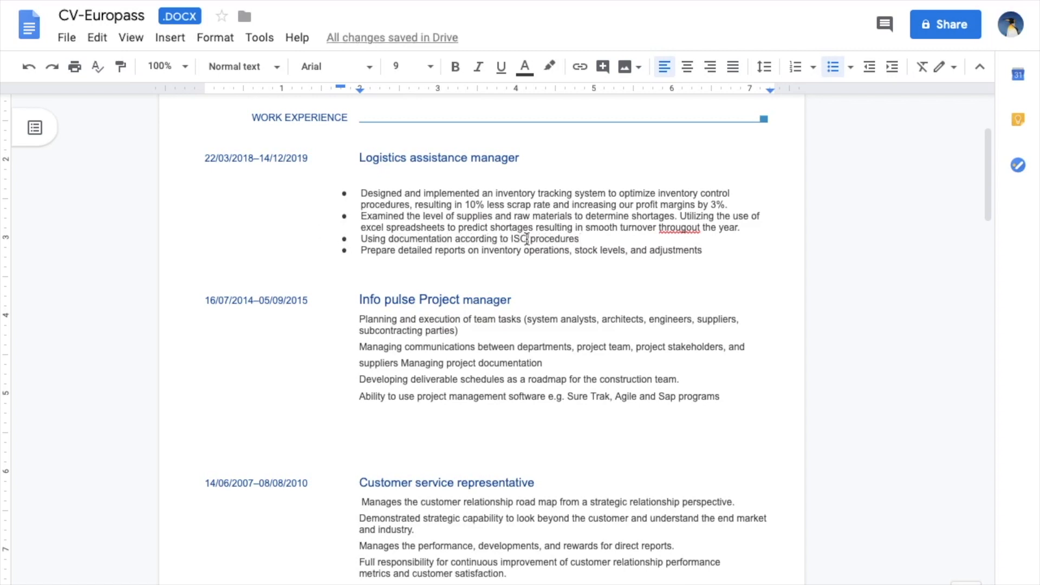
{"action": "type", "text": "X"}
{"action": "type", "text": "XXXXX"}
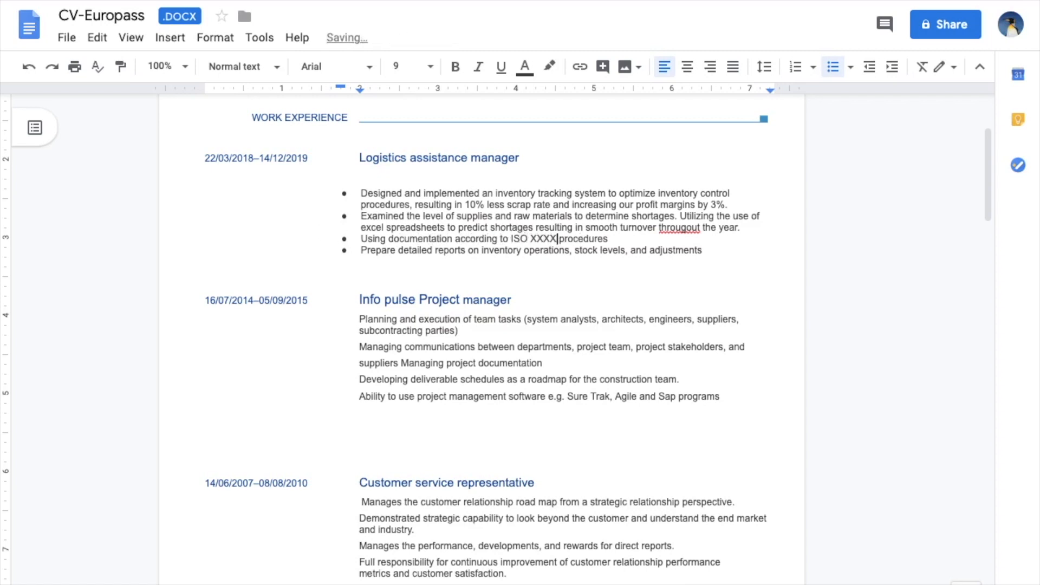
{"action": "left_click", "coordinate": [645, 242]}
{"action": "type", "text": "."}
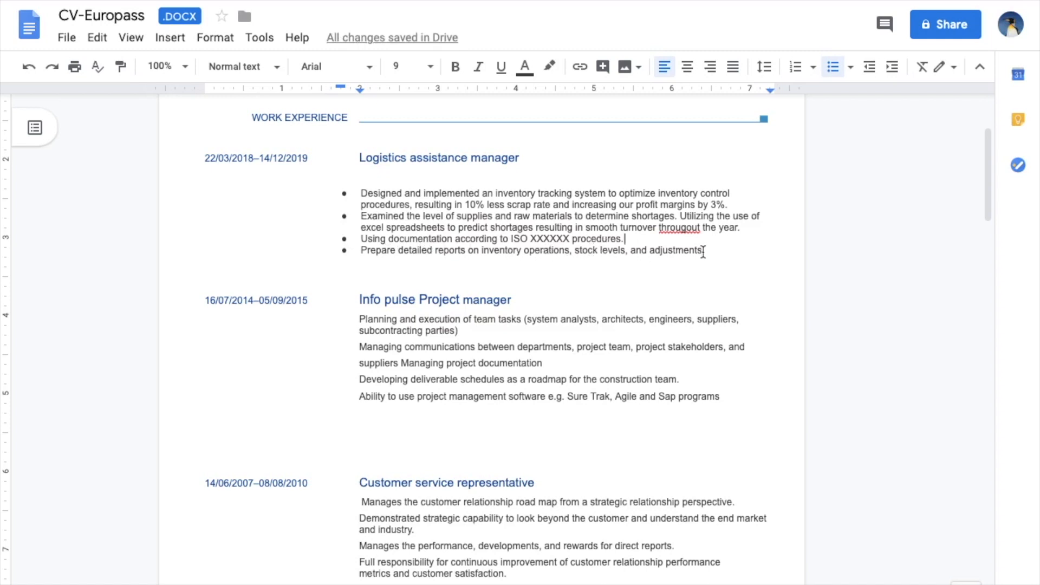
- Delete the fourth bullet about preparing detailed inventory reports, including its bullet point
{"action": "left_click_drag", "start_coordinate": [705, 251], "coordinate": [364, 250]}
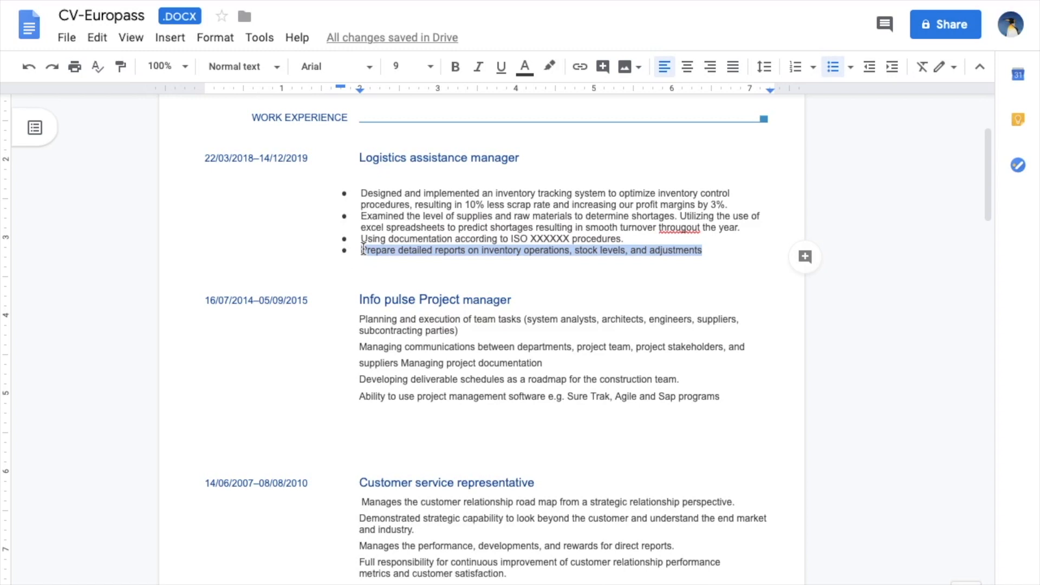
{"action": "left_click", "coordinate": [517, 249]}
{"action": "left_click_drag", "start_coordinate": [710, 251], "coordinate": [362, 250]}
{"action": "left_click", "coordinate": [485, 251]}
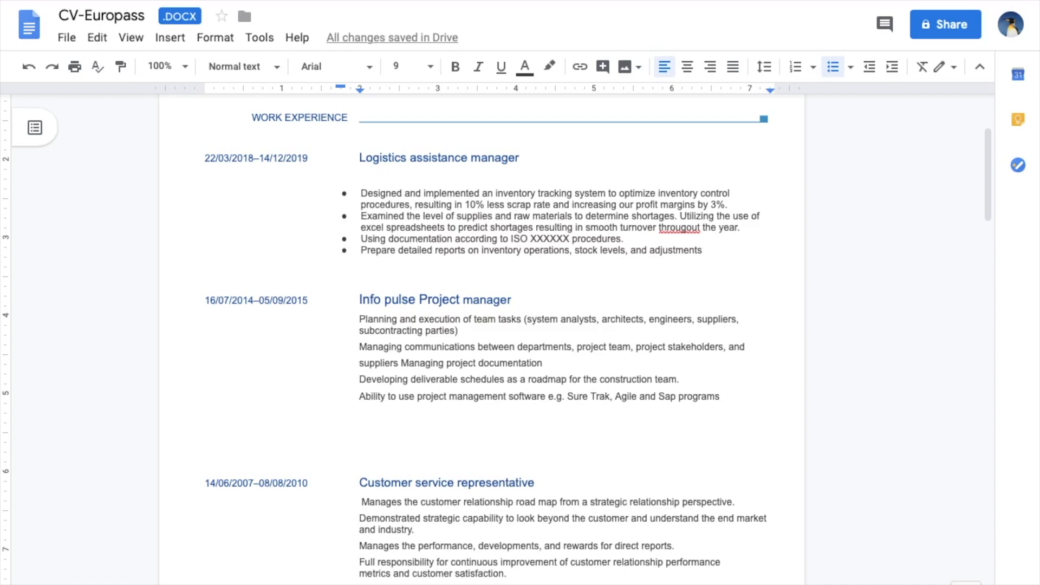
{"action": "left_click_drag", "start_coordinate": [711, 260], "coordinate": [350, 246]}
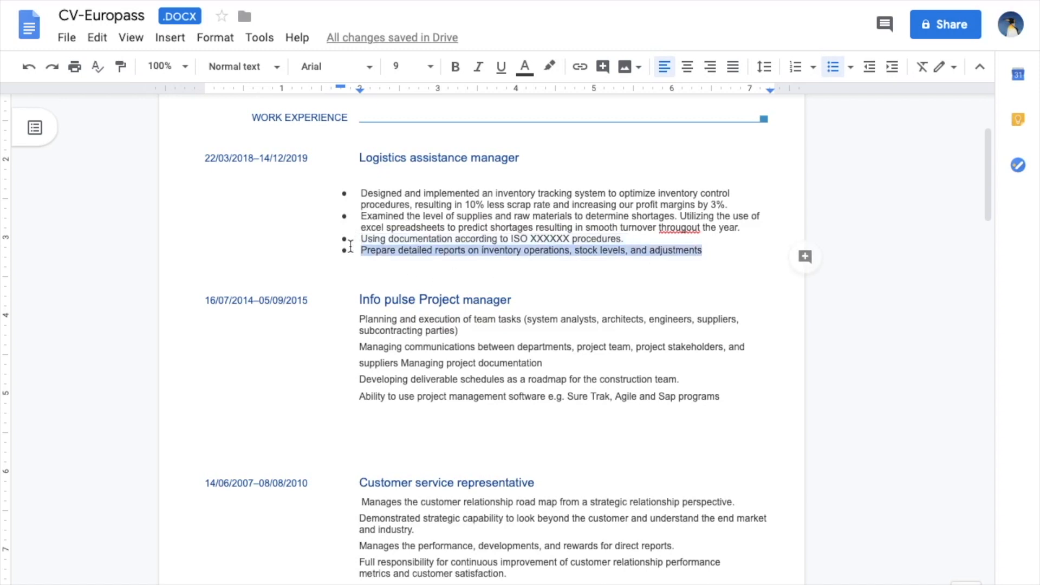
{"action": "key", "text": "BackSpace"}
{"action": "key", "text": "BackSpace"}
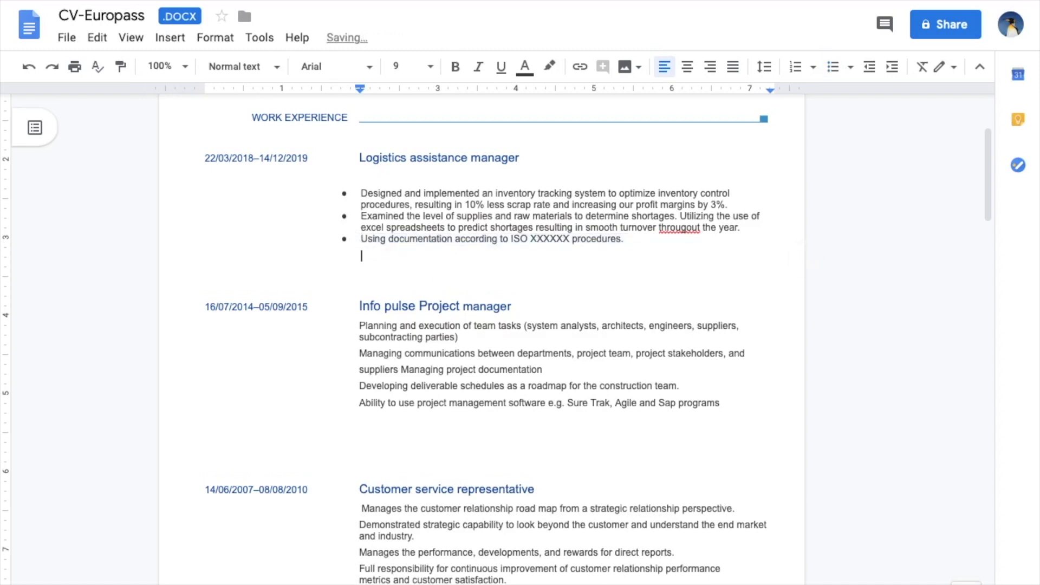
{"action": "scroll", "coordinate": [521, 312], "scroll_direction": "down", "scroll_amount": 1}
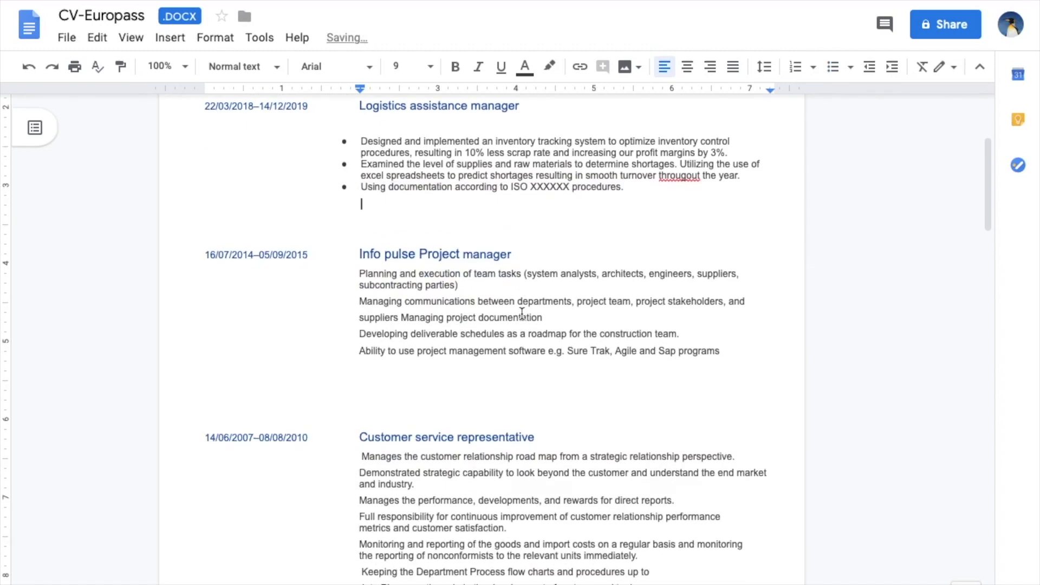
{"action": "scroll", "coordinate": [522, 313], "scroll_direction": "up", "scroll_amount": 1}
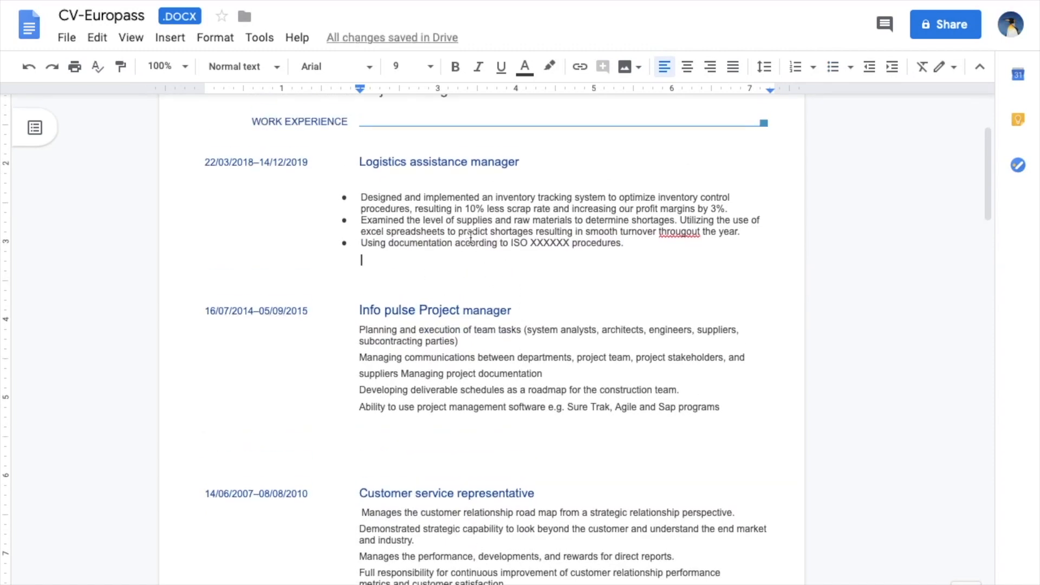
{"action": "scroll", "coordinate": [471, 238], "scroll_direction": "down", "scroll_amount": 3}
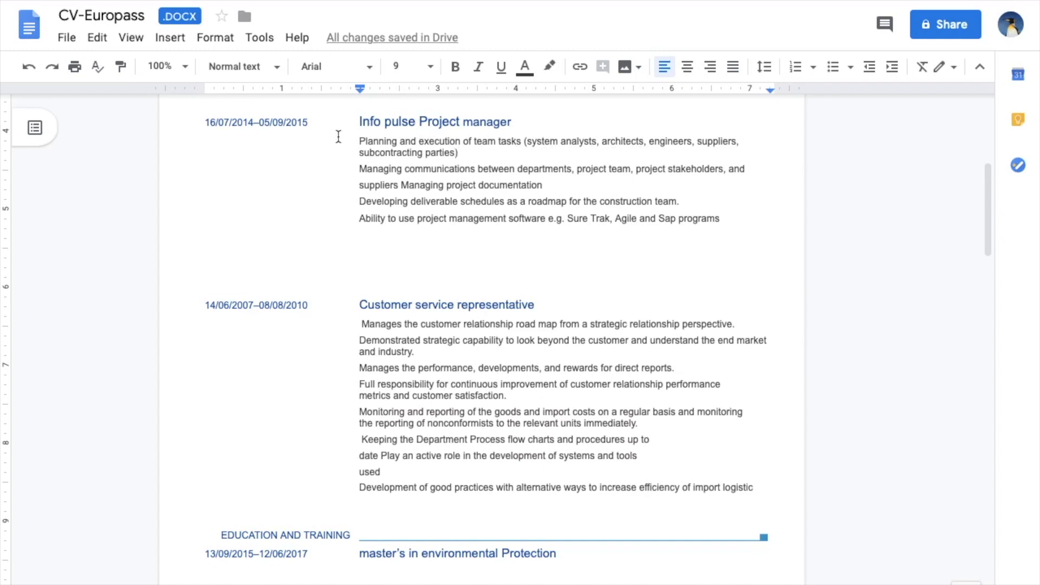
{"action": "left_click_drag", "start_coordinate": [358, 140], "coordinate": [501, 152]}
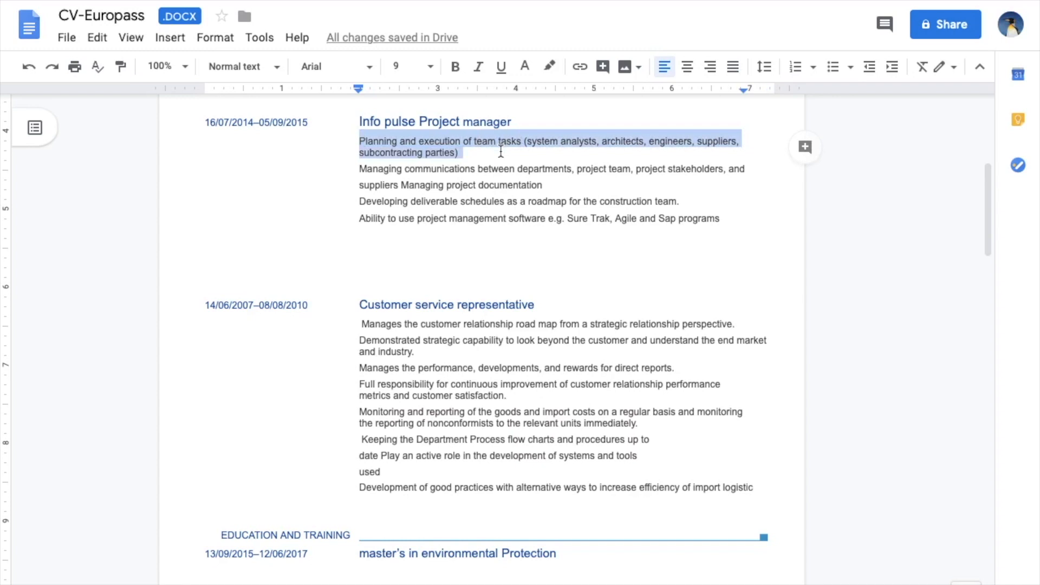
{"action": "type", "text": "In"}
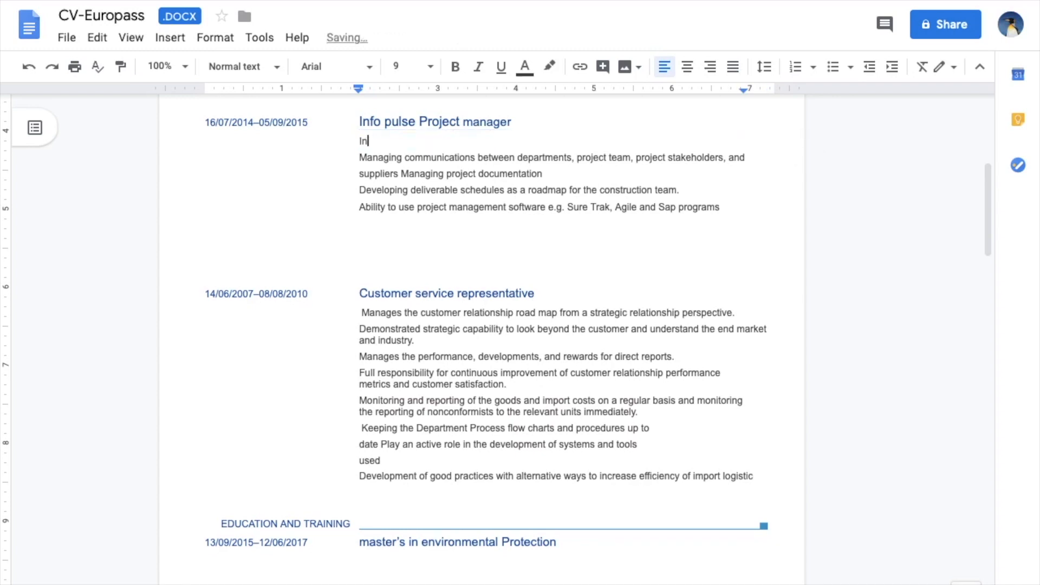
{"action": "type", "text": " charge of a team of"}
{"action": "key", "text": "ctrl+z"}
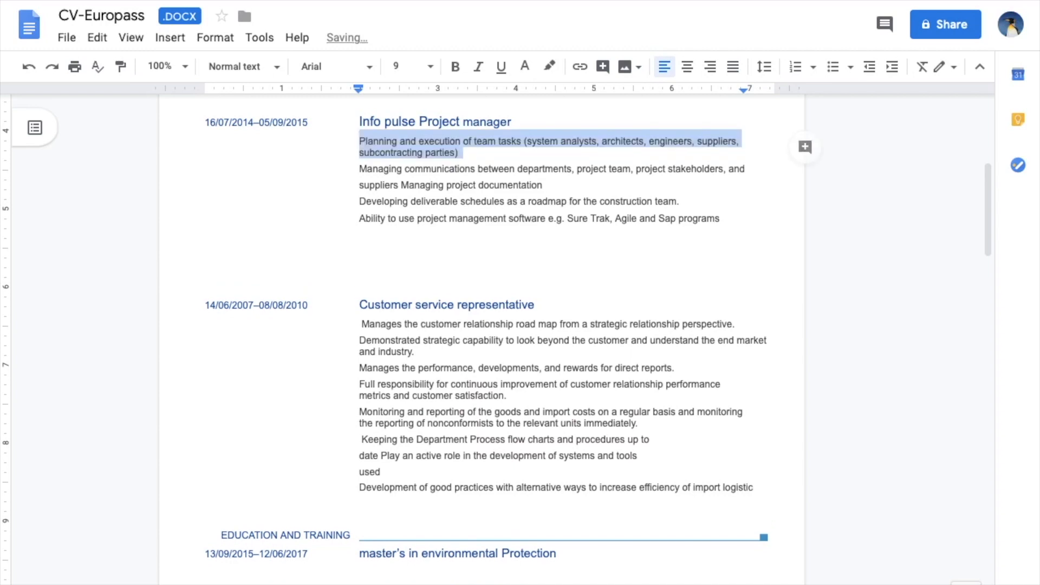
- Insert "In charge of a team of multidisciplinary employyes" before "Planning" in the Info pulse Project manager description
{"action": "left_click", "coordinate": [522, 146]}
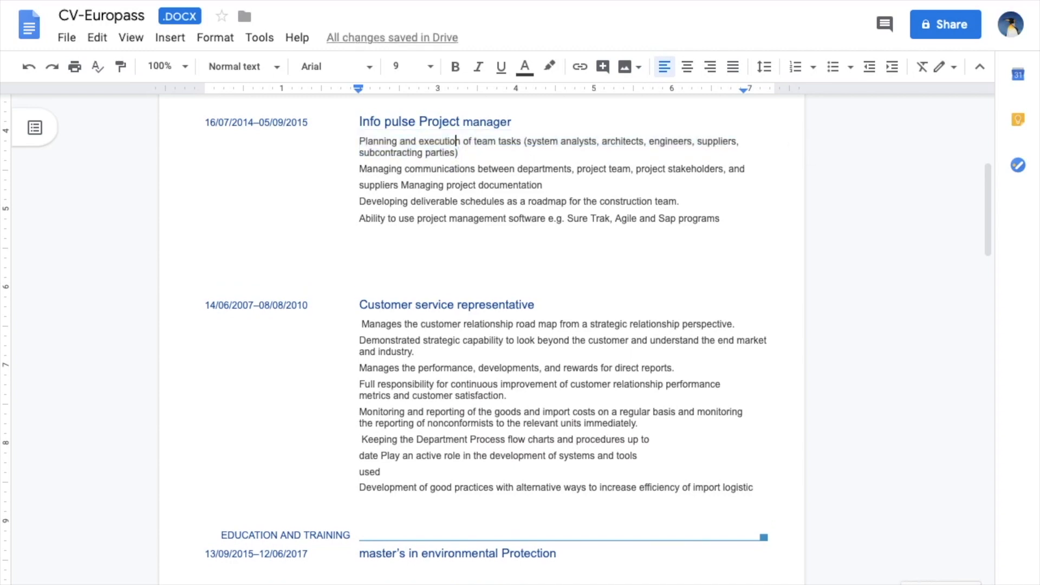
{"action": "left_click", "coordinate": [436, 141]}
{"action": "key", "text": "Left"}
{"action": "key", "text": "Left"}
{"action": "key", "text": "Left"}
{"action": "key", "text": "Left"}
{"action": "key", "text": "Left"}
{"action": "key", "text": "Left"}
{"action": "key", "text": "Left"}
{"action": "key", "text": "Left"}
{"action": "key", "text": "Left"}
{"action": "key", "text": "Left"}
{"action": "key", "text": "Left"}
{"action": "key", "text": "Left"}
{"action": "key", "text": "Left"}
{"action": "key", "text": "Left"}
{"action": "key", "text": "Left"}
{"action": "type", "text": "In charge of a "}
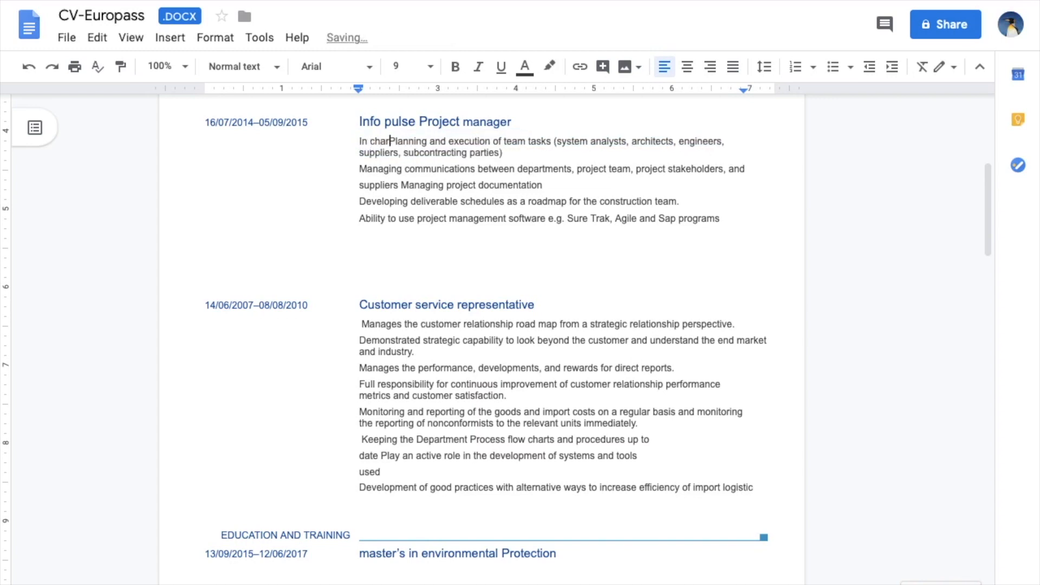
{"action": "type", "text": "team of mu"}
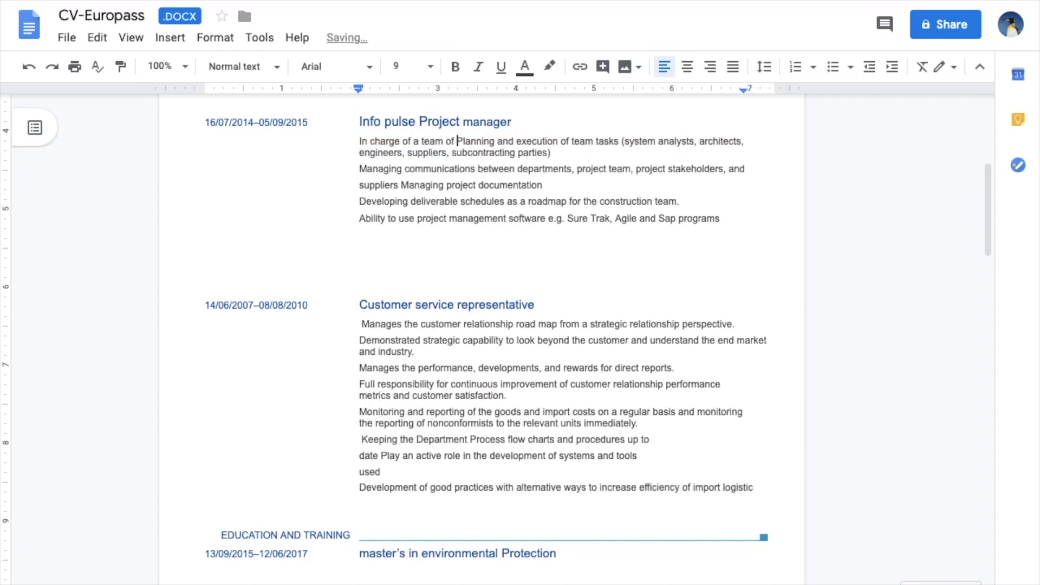
{"action": "type", "text": "ltidisciP"}
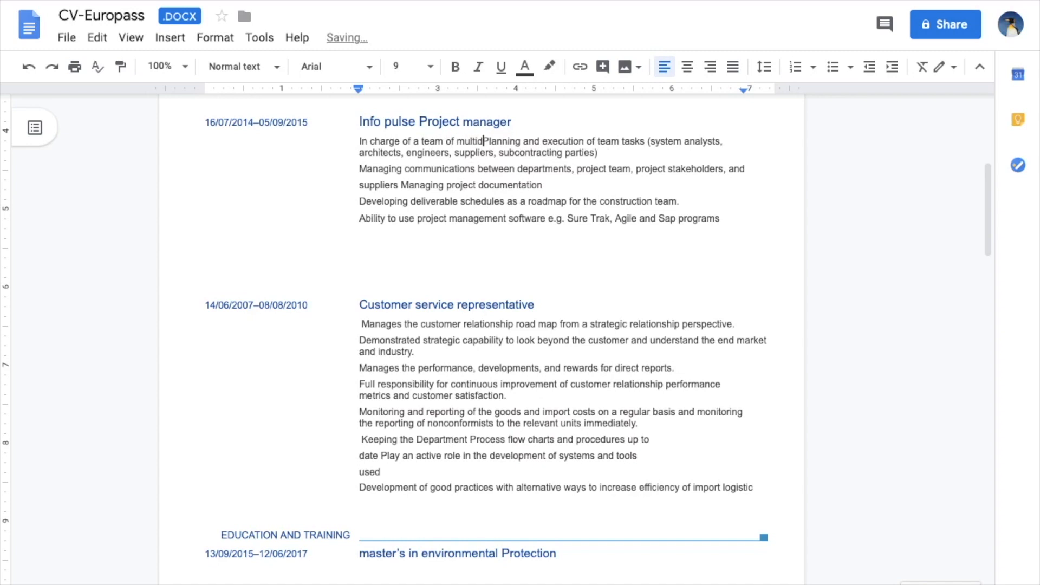
{"action": "type", "text": "l"}
{"action": "key", "text": "BackSpace"}
{"action": "type", "text": "plinary eom"}
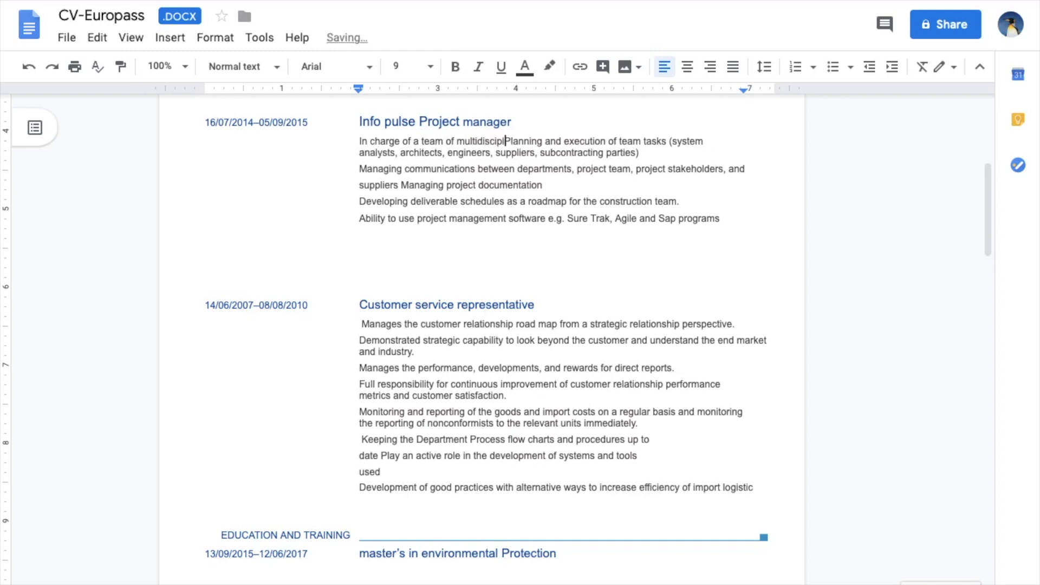
{"action": "key", "text": "BackSpace"}
{"action": "key", "text": "BackSpace"}
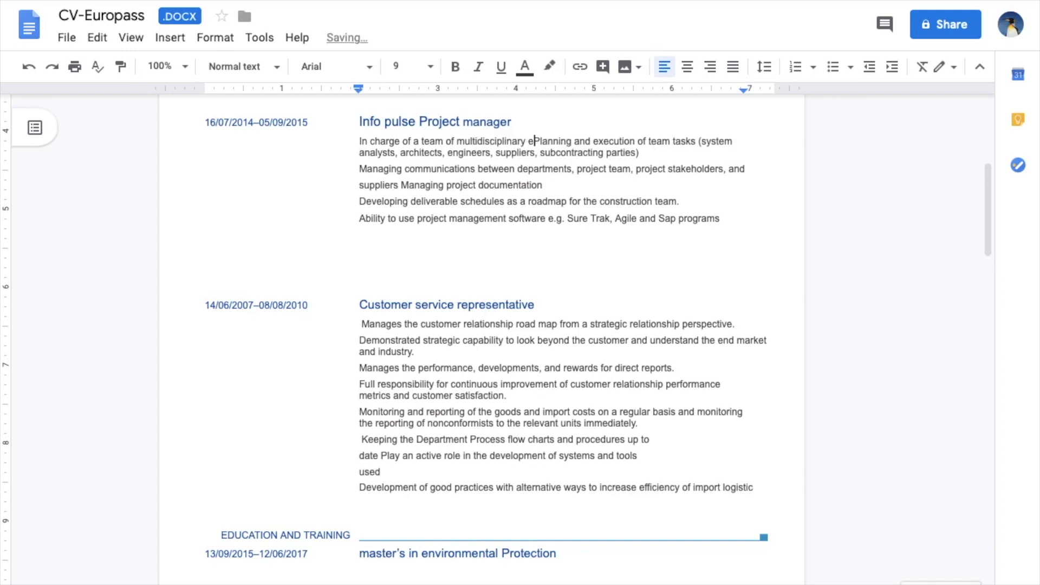
{"action": "type", "text": "mployyes"}
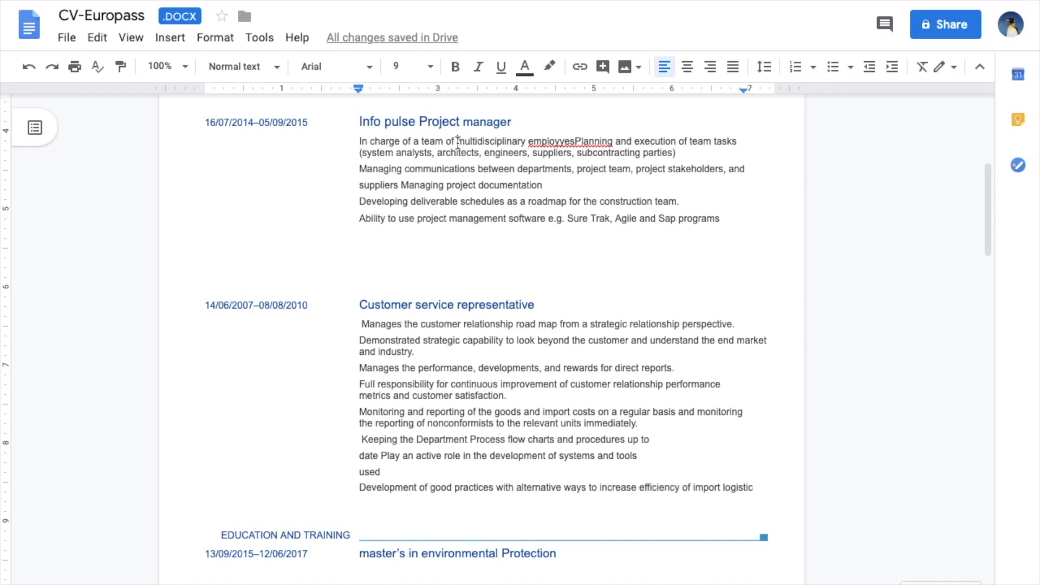
- Add "10" before "multidisciplinary" and correct the misspelled word joined to "Planning" to "employees", separated by a space
{"action": "left_click", "coordinate": [458, 142]}
{"action": "type", "text": "10"}
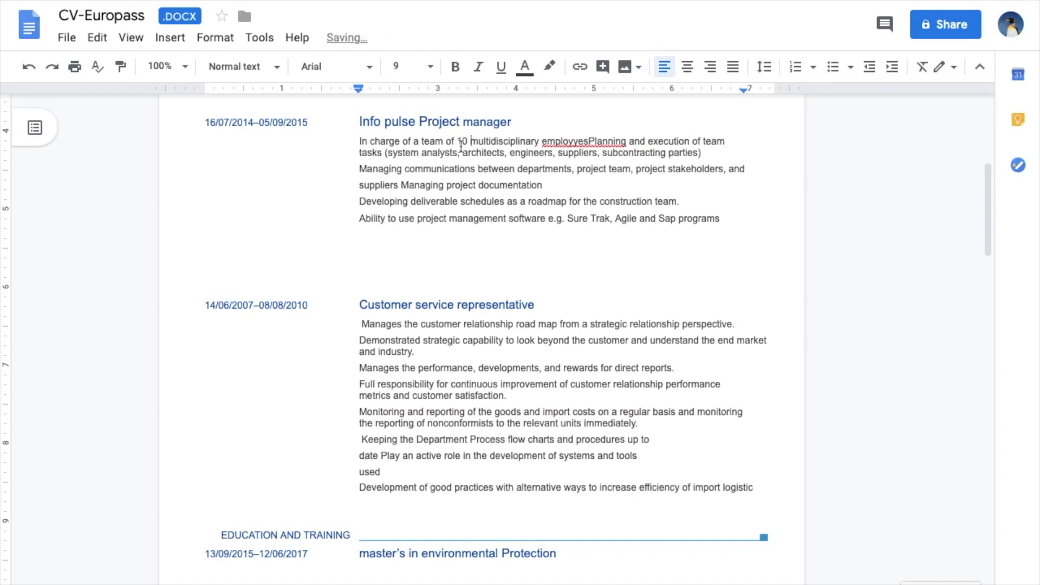
{"action": "left_click", "coordinate": [590, 142]}
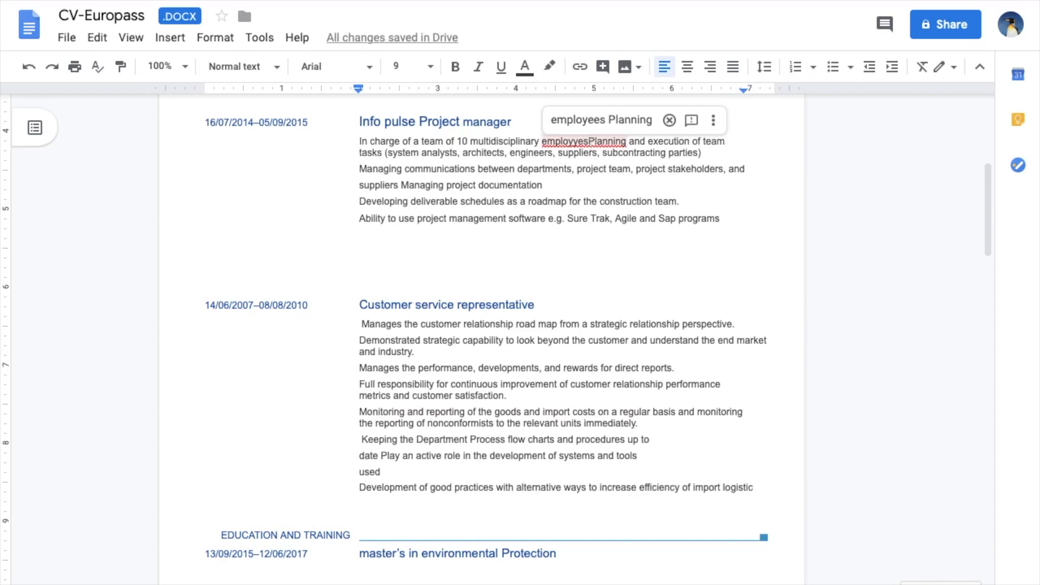
{"action": "left_click", "coordinate": [566, 142]}
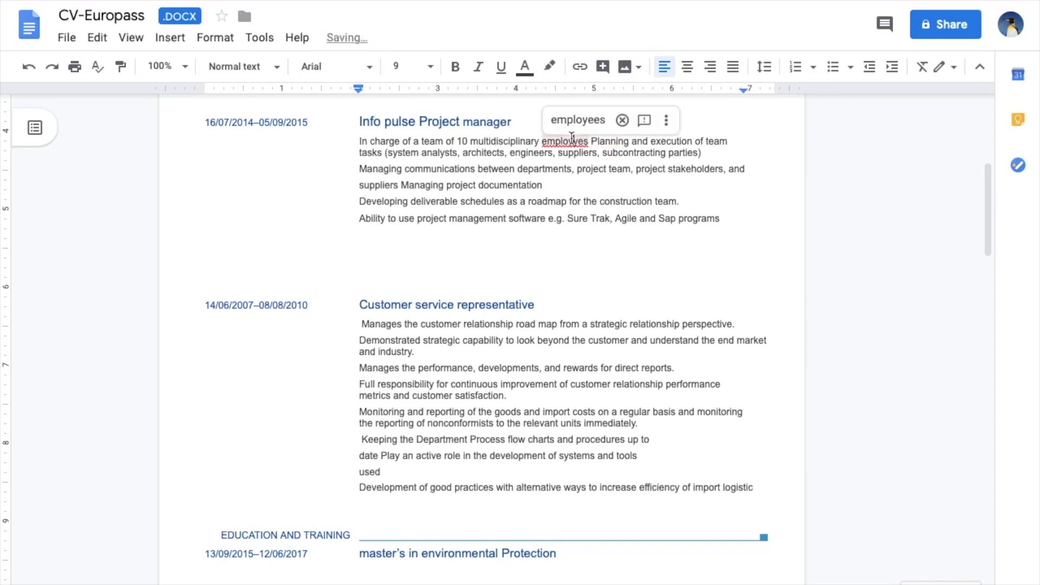
{"action": "left_click", "coordinate": [578, 118]}
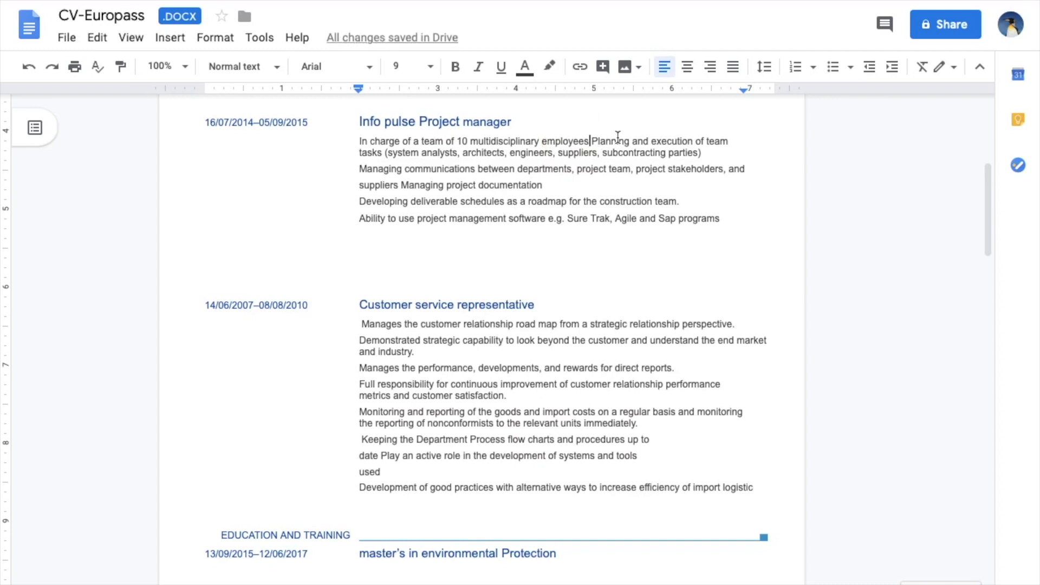
- Insert ", responsible for" after "employees" and change "Planning" to lowercase "planning"
{"action": "left_click", "coordinate": [591, 142]}
{"action": "type", "text": ", resp"}
{"action": "type", "text": "onsible for"}
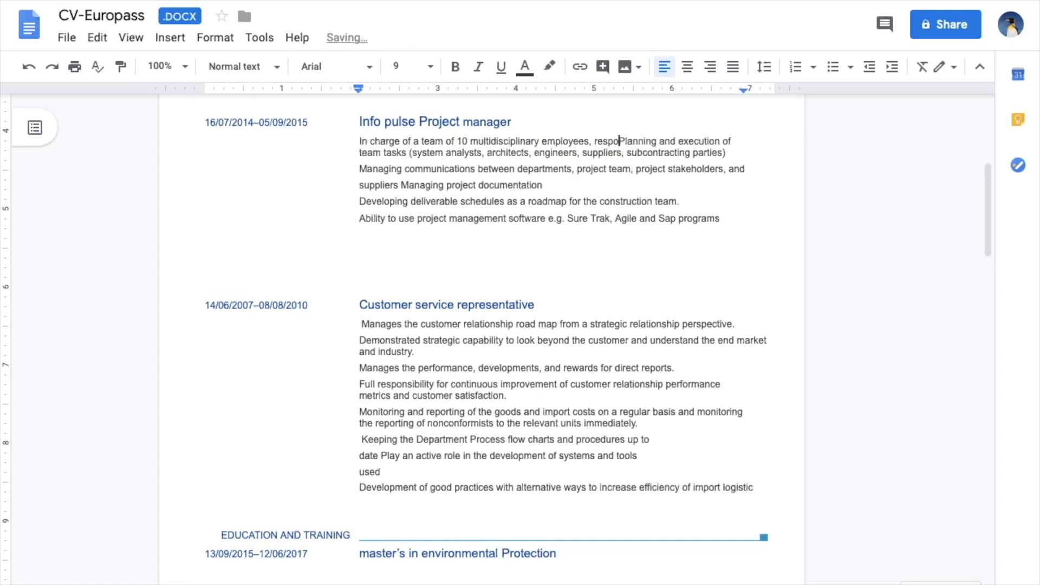
{"action": "key", "text": "Delete"}
{"action": "type", "text": "p"}
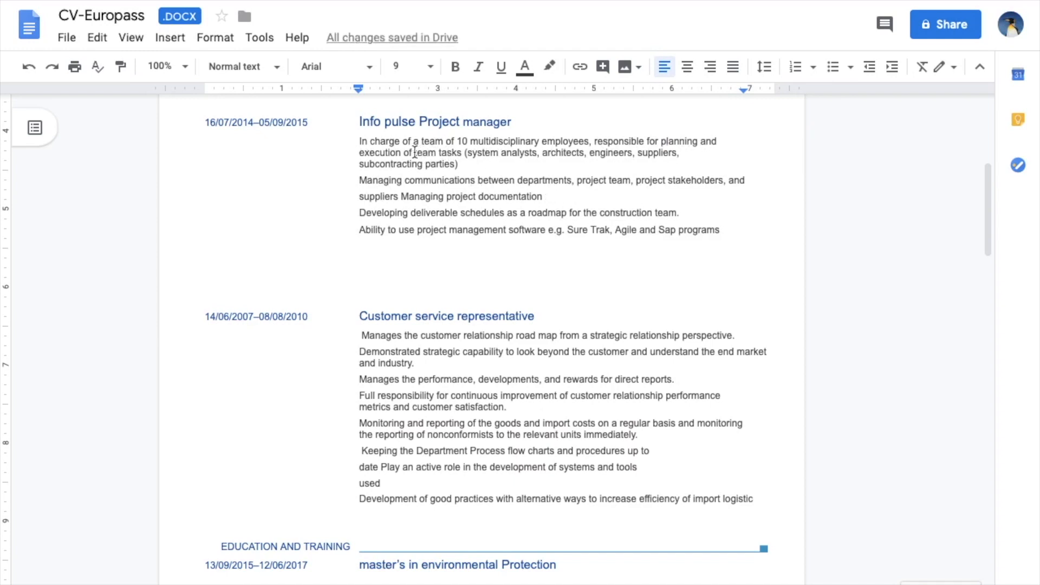
- Replace "team tasks" and the parenthesised list of roles after "execution of" with "various tasks."
{"action": "left_click_drag", "start_coordinate": [415, 152], "coordinate": [461, 163]}
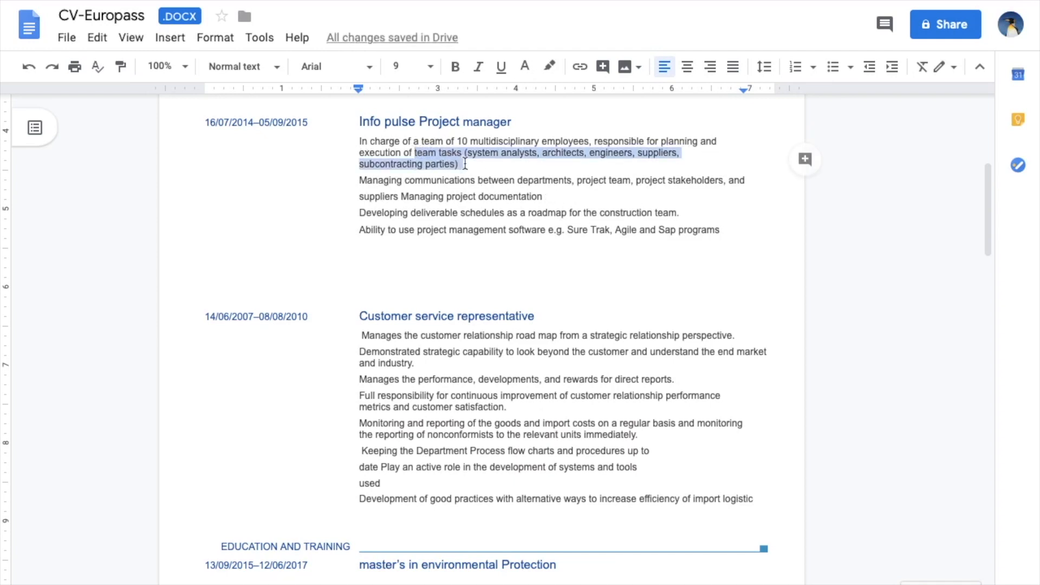
{"action": "key", "text": "BackSpace"}
{"action": "key", "text": "Return"}
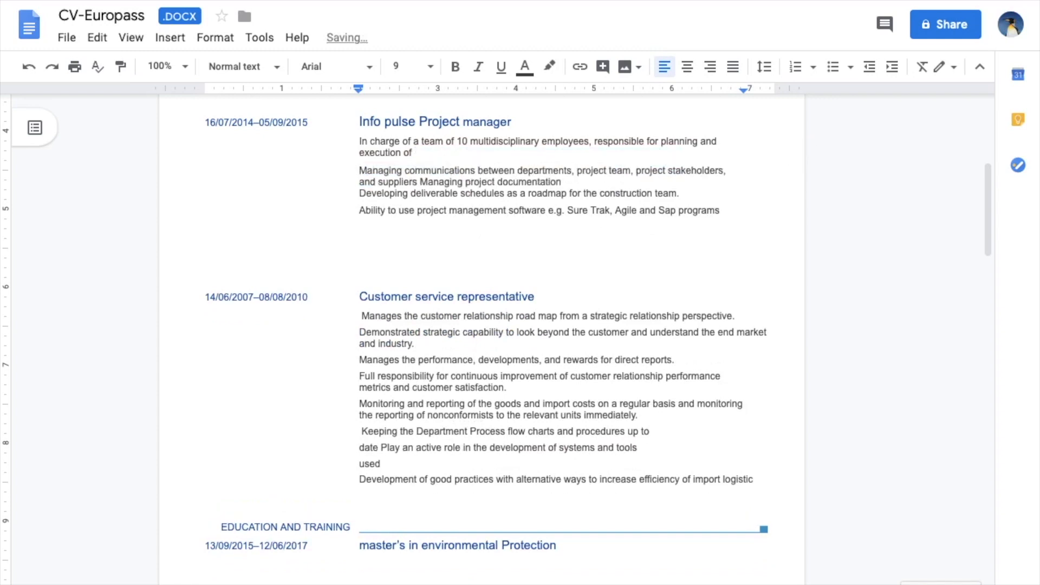
{"action": "double_click", "coordinate": [459, 147]}
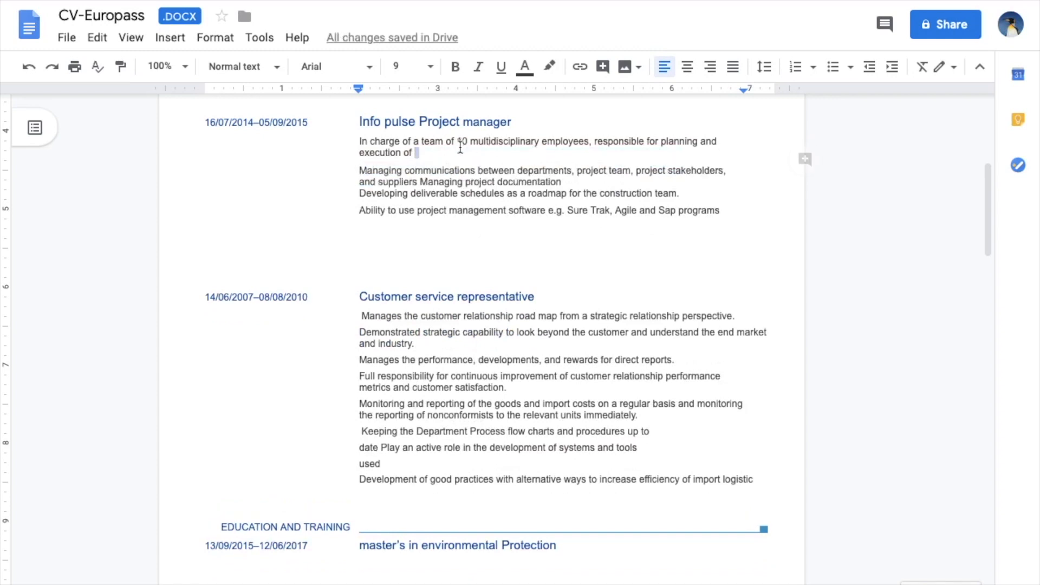
{"action": "type", "text": "various "}
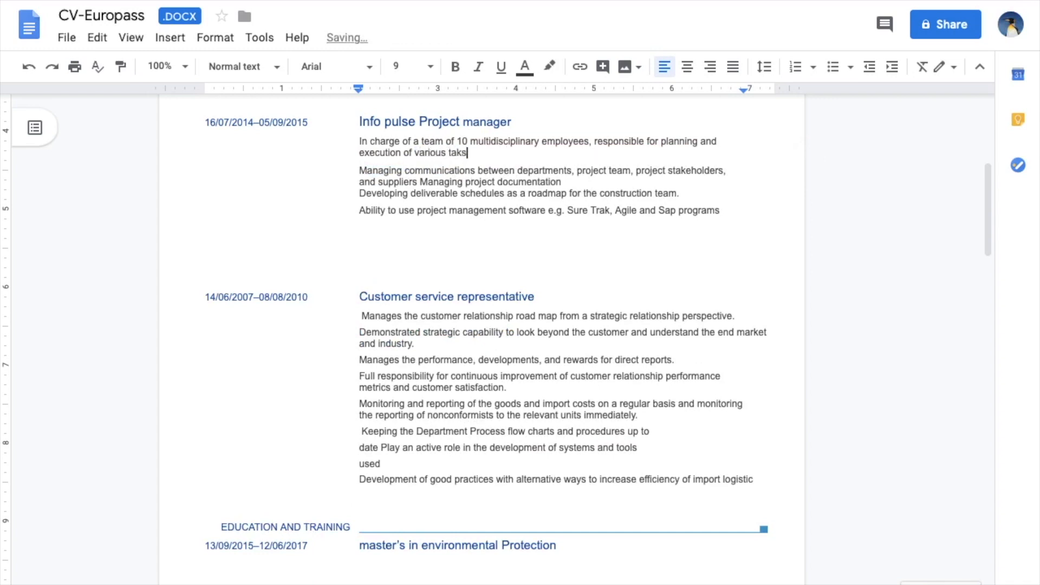
{"action": "type", "text": "tasks."}
- Turn the "In charge of a team" and "Managing communications" statements into two consecutive bullet points
{"action": "left_click", "coordinate": [356, 140]}
{"action": "left_click", "coordinate": [842, 74]}
{"action": "left_click", "coordinate": [359, 169]}
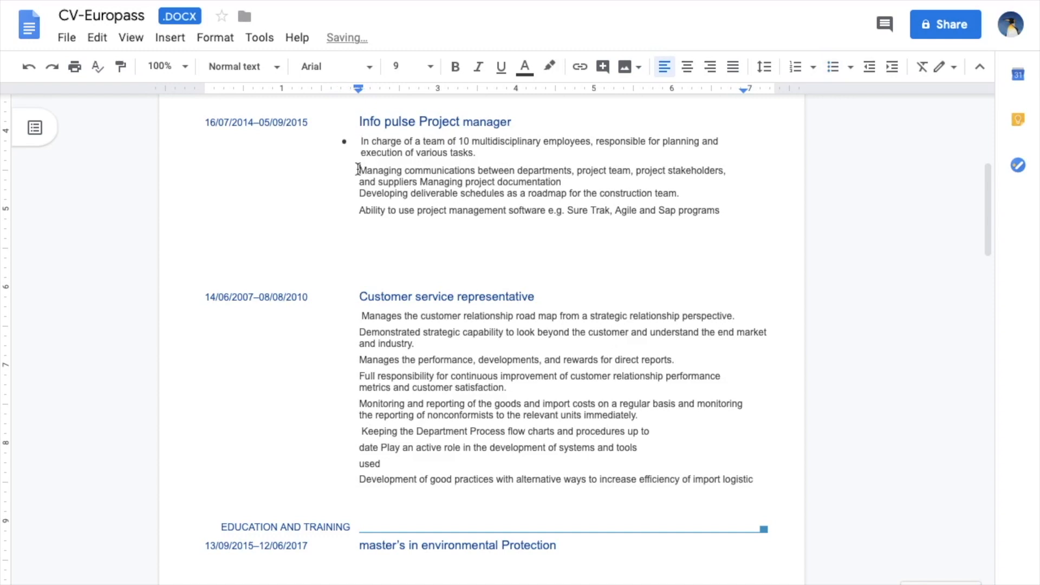
{"action": "key", "text": "BackSpace"}
{"action": "key", "text": "BackSpace"}
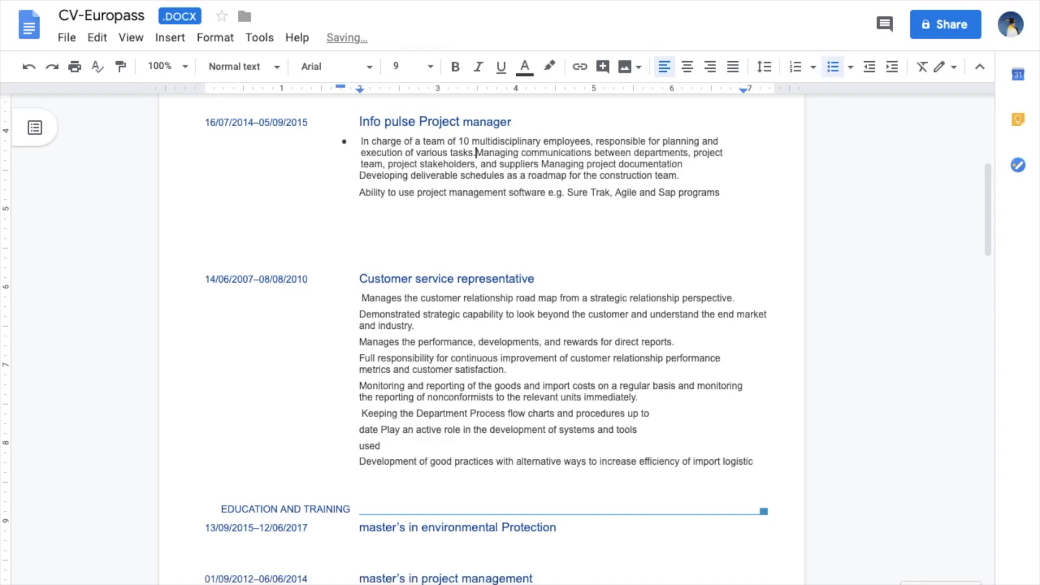
{"action": "key", "text": "Return"}
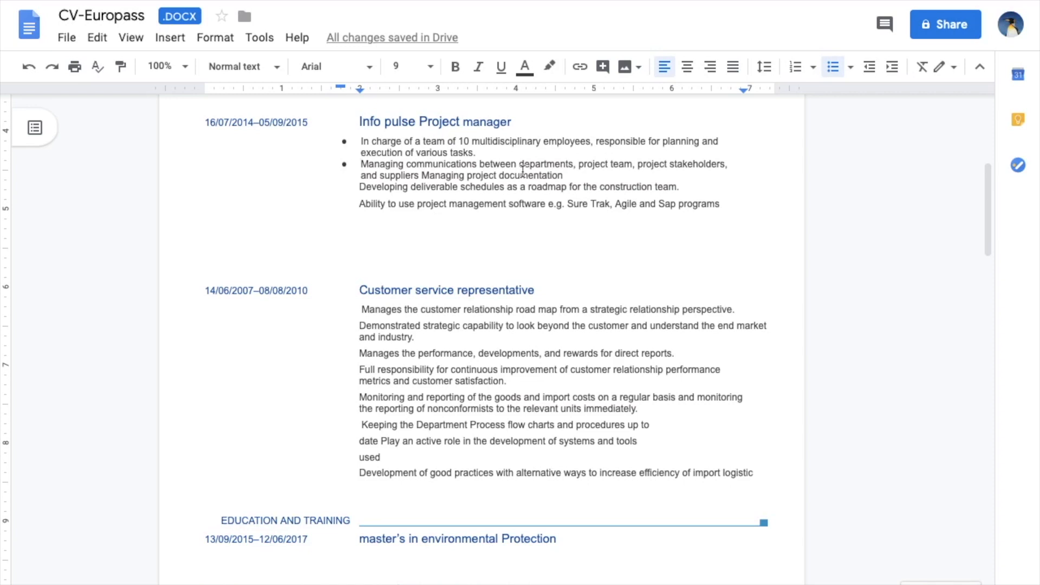
- Add two new lines beneath the Info pulse Project manager heading and indent the second to align with the job title
{"action": "left_click_drag", "start_coordinate": [563, 175], "coordinate": [364, 163]}
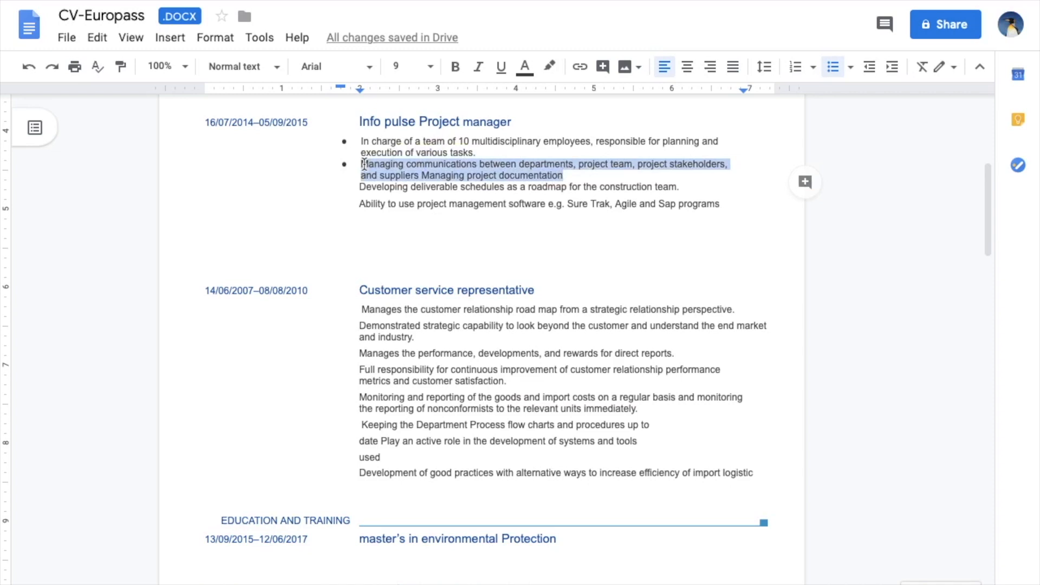
{"action": "left_click", "coordinate": [520, 121]}
{"action": "key", "text": "Return"}
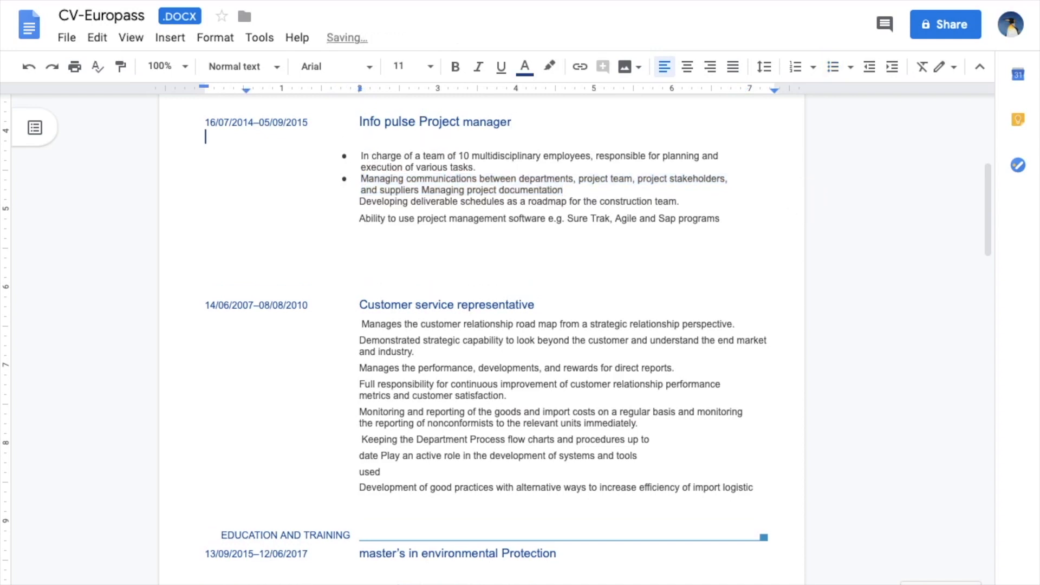
{"action": "key", "text": "Return"}
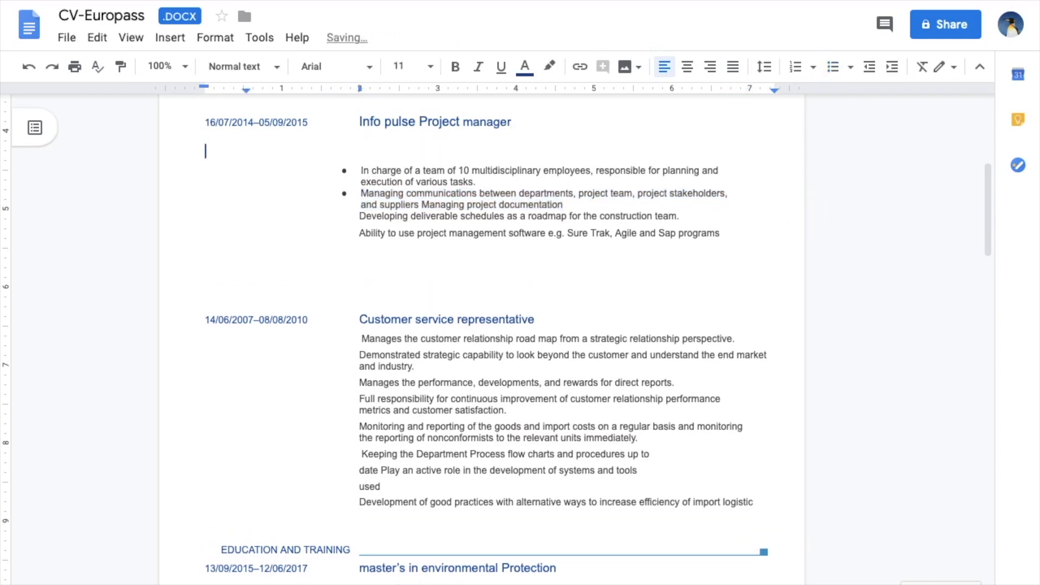
{"action": "type", "text": "w"}
{"action": "key", "text": "BackSpace"}
{"action": "key", "text": "Tab"}
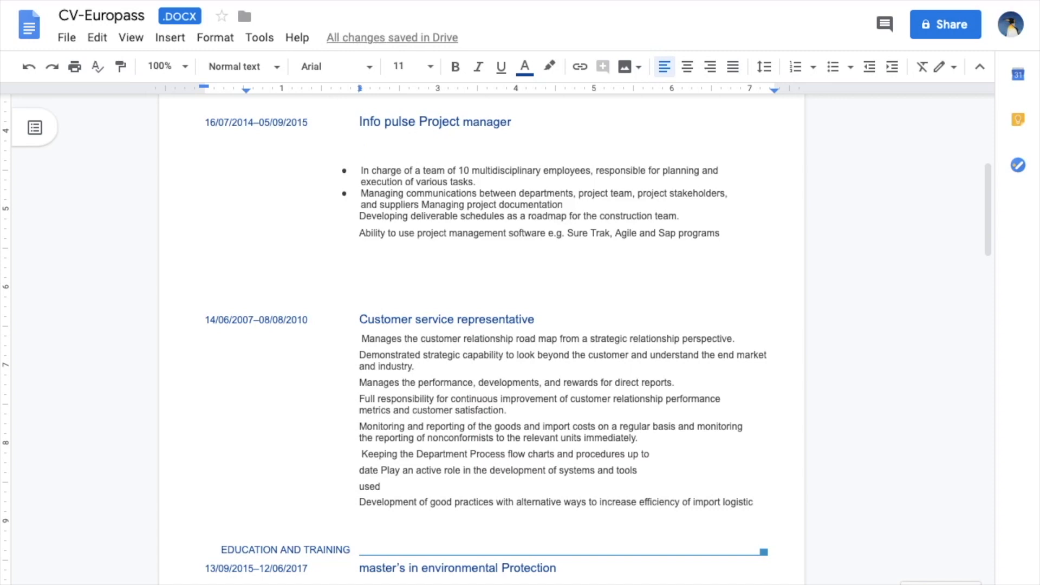
- Enter the company description "Info pulse is a leading company in the area of Medical services" on the indented line
{"action": "type", "text": "Info pulse is a leading "}
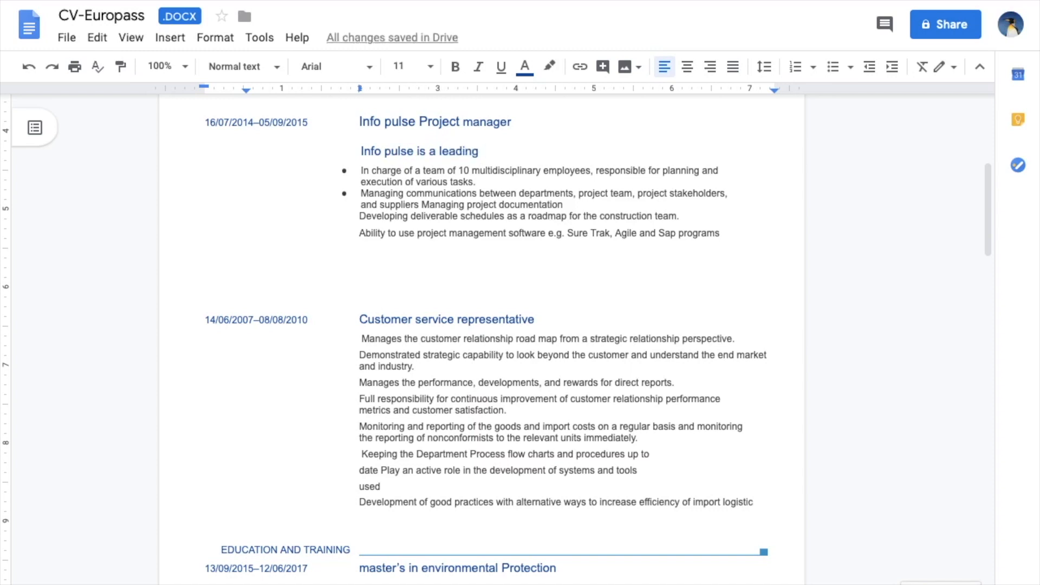
{"action": "type", "text": "company in the area id"}
{"action": "key", "text": "BackSpace"}
{"action": "key", "text": "BackSpace"}
{"action": "type", "text": "of M"}
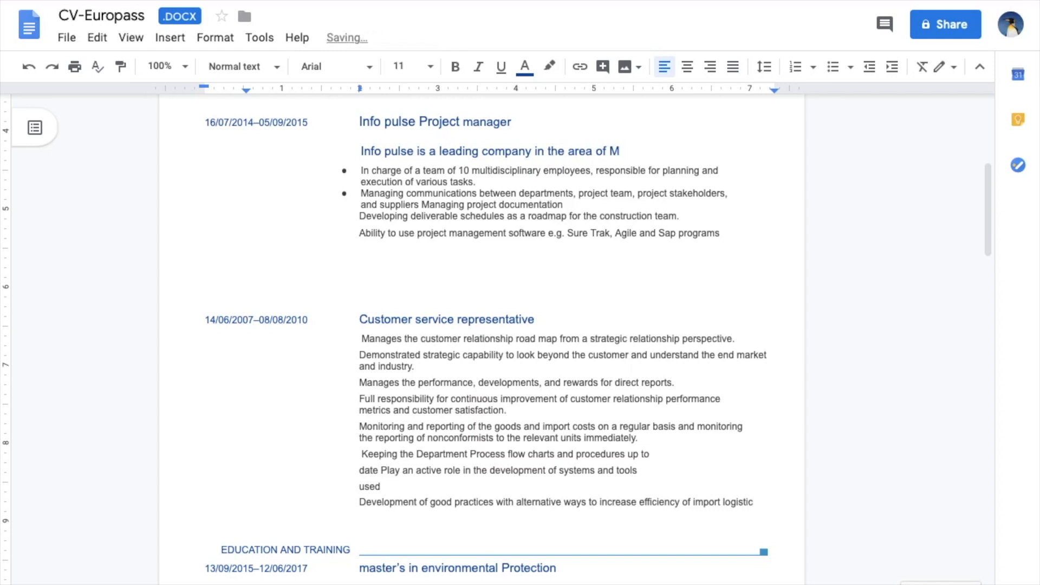
{"action": "type", "text": "edical"}
{"action": "type", "text": " serveris"}
{"action": "key", "text": "BackSpace"}
{"action": "key", "text": "BackSpace"}
{"action": "key", "text": "BackSpace"}
{"action": "type", "text": "ces"}
{"action": "key", "text": "BackSpace"}
{"action": "key", "text": "BackSpace"}
{"action": "key", "text": "BackSpace"}
{"action": "key", "text": "BackSpace"}
{"action": "type", "text": "ices"}
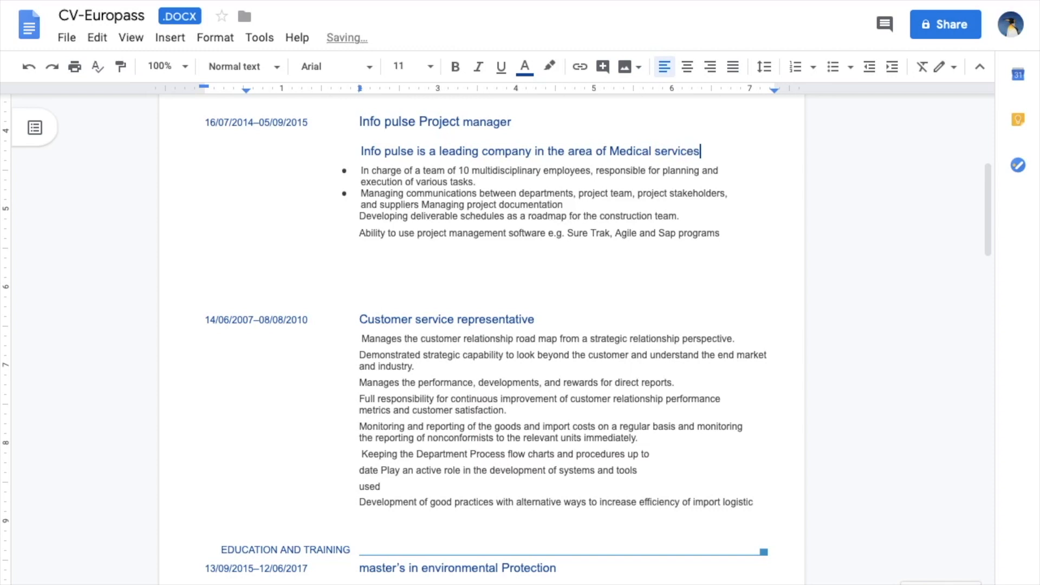
- Italicize the whole Info pulse company description line
{"action": "key", "text": "shift+Up"}
{"action": "key", "text": "shift+Down"}
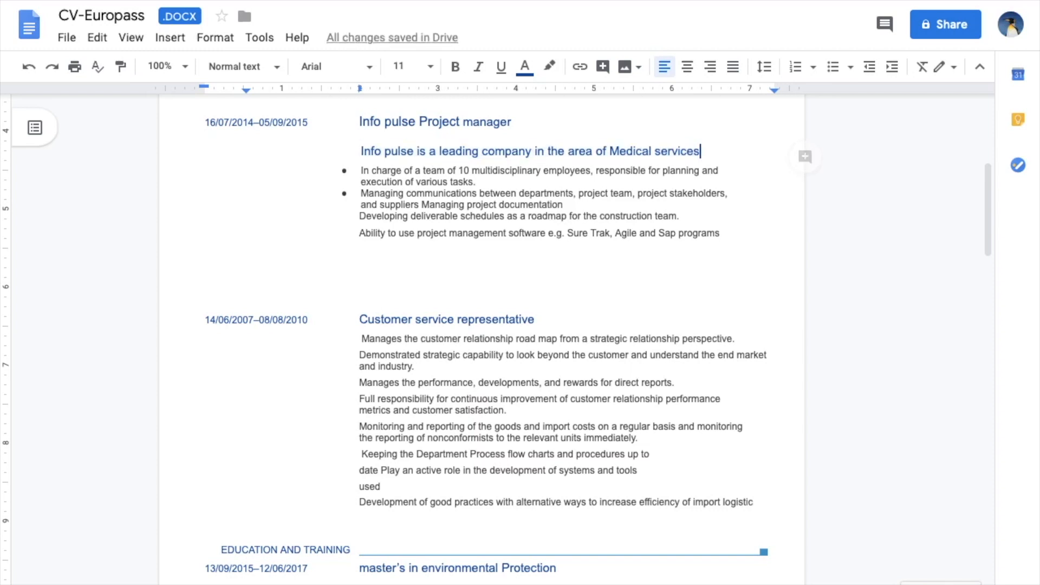
{"action": "key", "text": "shift+Left"}
{"action": "key", "text": "shift+Left"}
{"action": "key", "text": "shift+Left"}
{"action": "key", "text": "shift+Left"}
{"action": "key", "text": "shift+Left"}
{"action": "key", "text": "shift+Left"}
{"action": "key", "text": "shift+Left"}
{"action": "key", "text": "shift+Left"}
{"action": "key", "text": "shift+Left"}
{"action": "key", "text": "shift+Left"}
{"action": "key", "text": "shift+Left"}
{"action": "key", "text": "shift+Left"}
{"action": "key", "text": "shift+Left"}
{"action": "key", "text": "shift+Left"}
{"action": "key", "text": "shift+Left"}
{"action": "key", "text": "shift+Left"}
{"action": "key", "text": "shift+Left"}
{"action": "key", "text": "shift+Left"}
{"action": "key", "text": "shift+Left"}
{"action": "key", "text": "shift+Left"}
{"action": "key", "text": "shift+Left"}
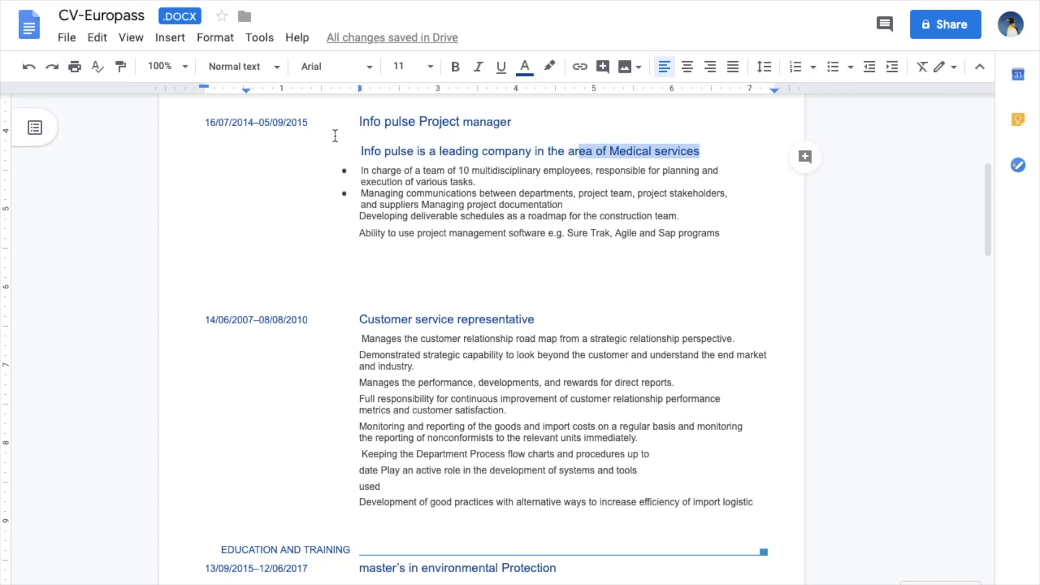
{"action": "left_click", "coordinate": [360, 148]}
{"action": "left_click_drag", "start_coordinate": [361, 147], "coordinate": [702, 144]}
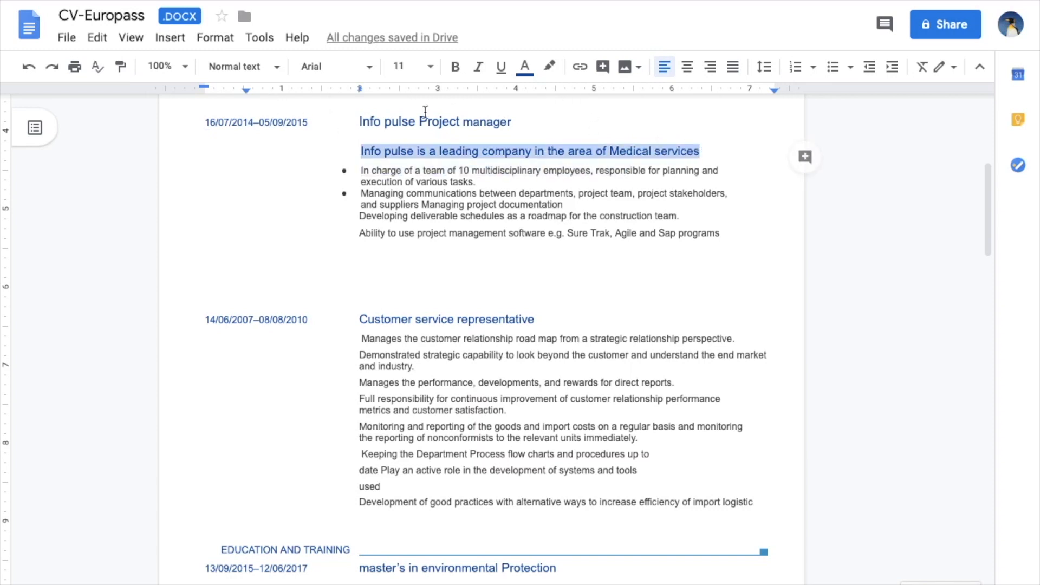
{"action": "scroll", "coordinate": [438, 135], "scroll_direction": "up", "scroll_amount": 1}
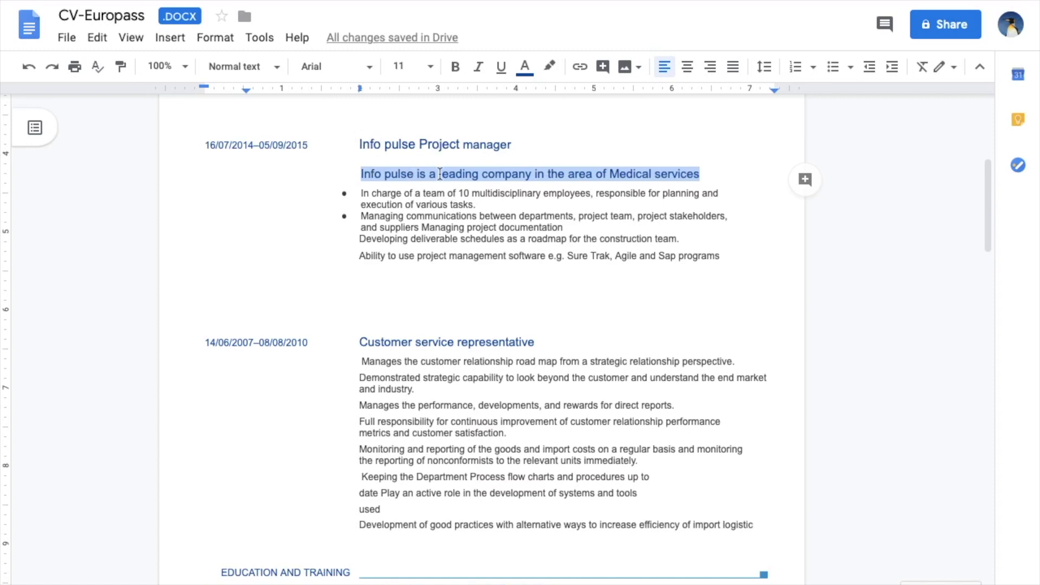
{"action": "key", "text": "ctrl+i"}
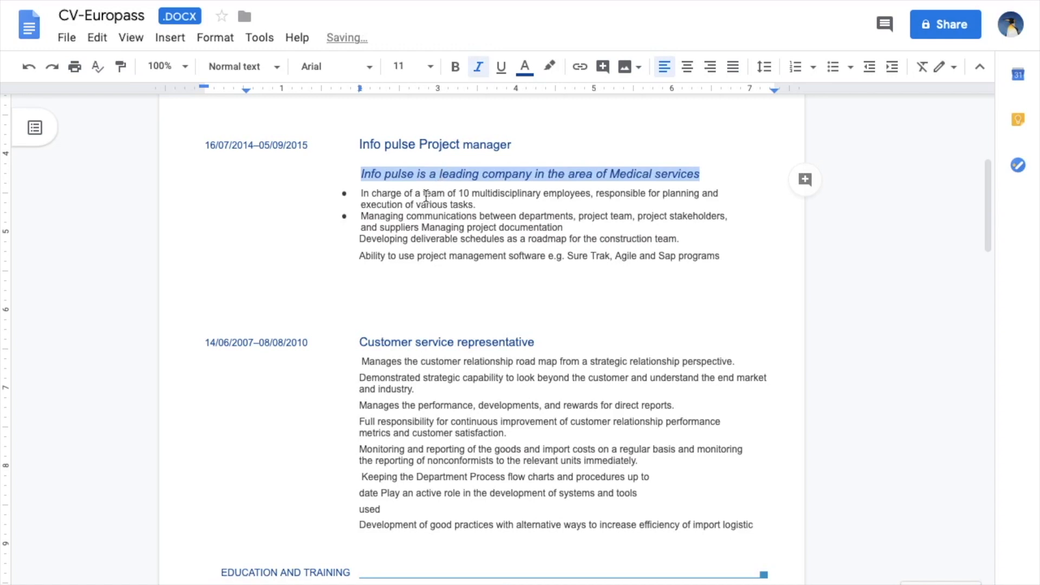
- Split "Managing project documentation" into its own bullet point and turn the "Developing deliverable schedules" line into a bullet point
{"action": "scroll", "coordinate": [393, 227], "scroll_direction": "down", "scroll_amount": 1}
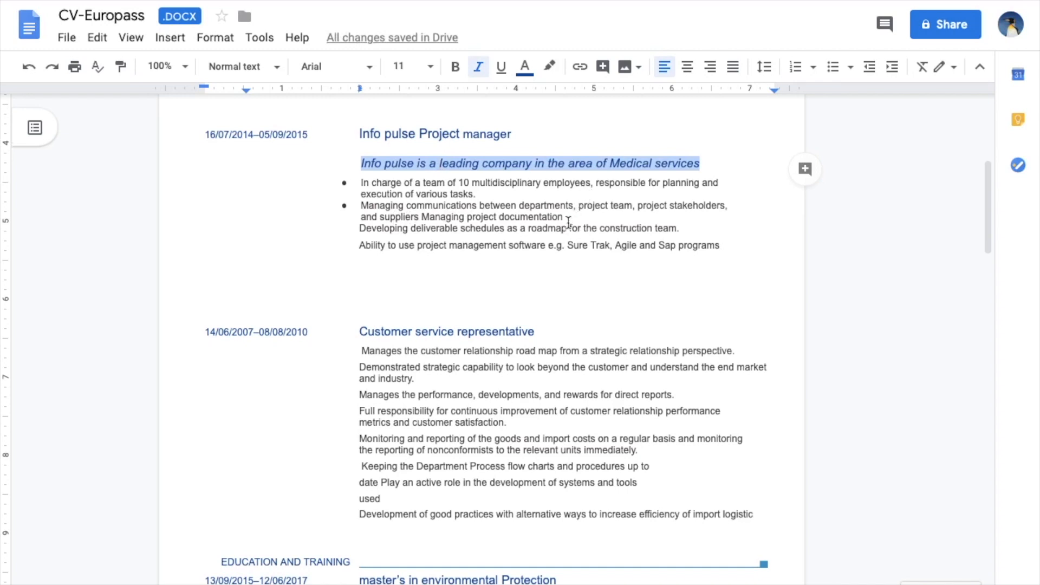
{"action": "left_click_drag", "start_coordinate": [564, 216], "coordinate": [428, 212]}
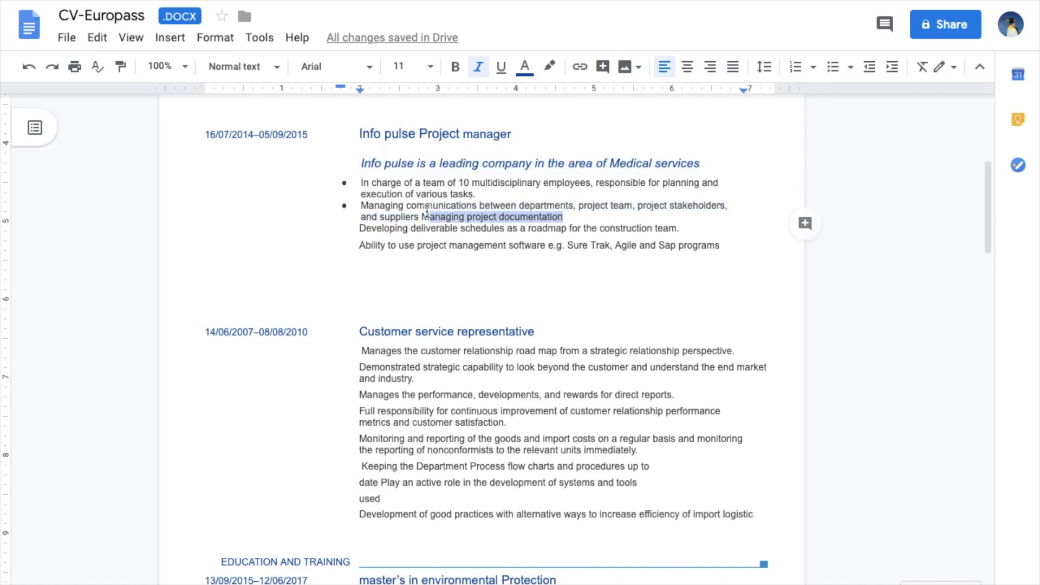
{"action": "left_click", "coordinate": [426, 214]}
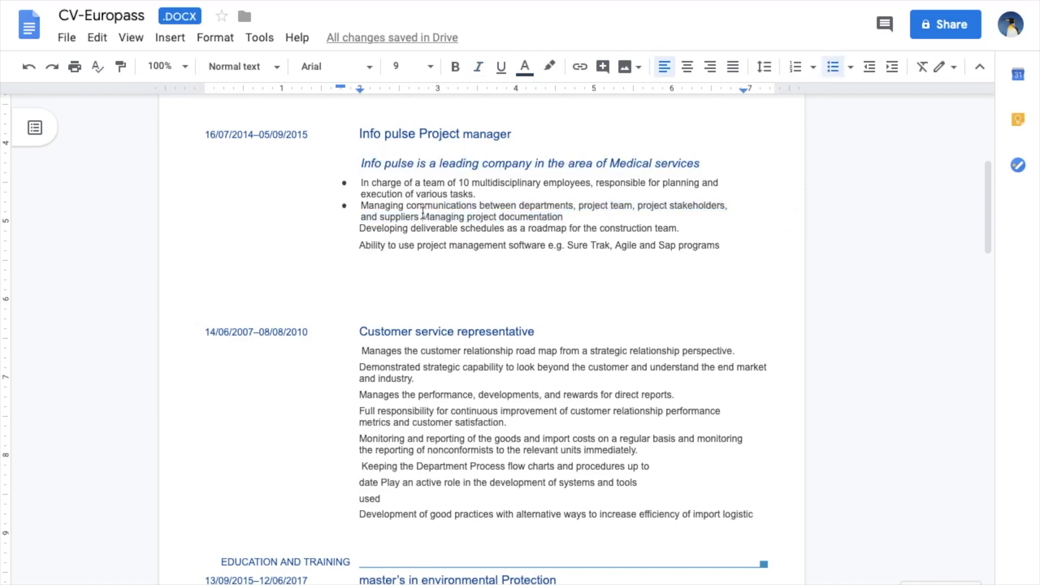
{"action": "key", "text": "Return"}
{"action": "left_click", "coordinate": [356, 237]}
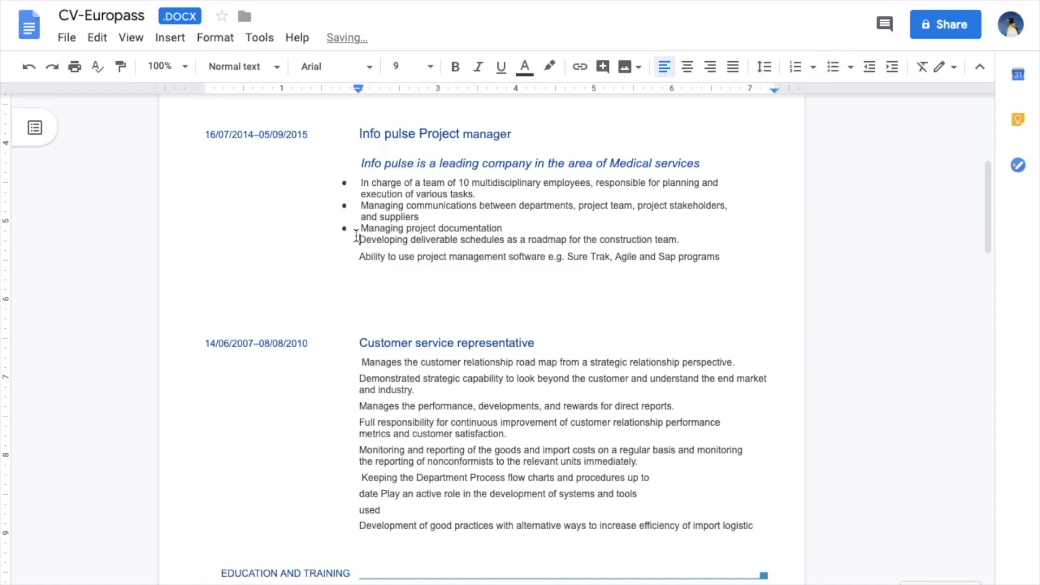
{"action": "key", "text": "BackSpace"}
{"action": "key", "text": "Return"}
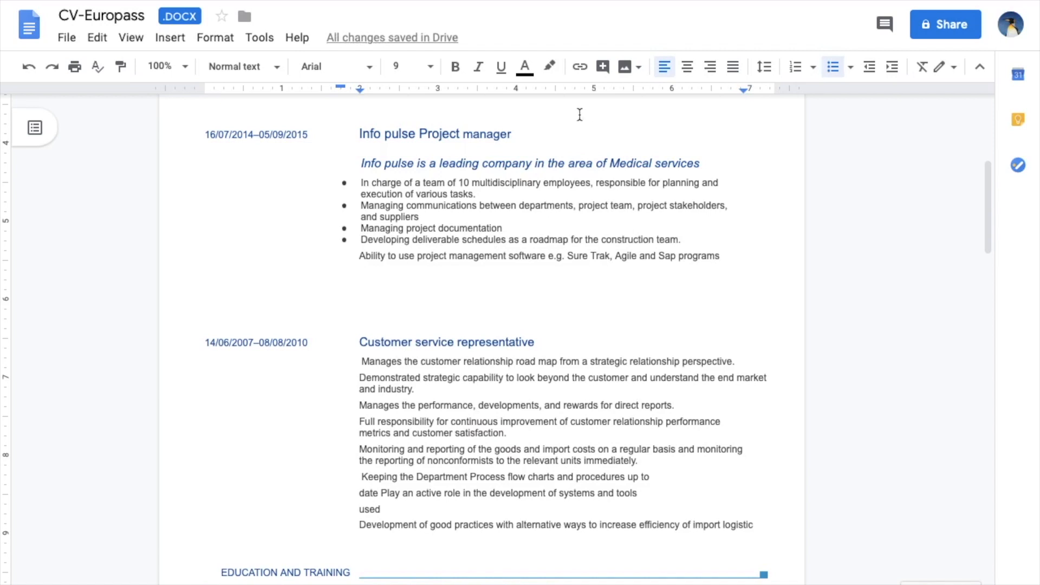
- Replace "Medical" with "construction" in the Info pulse company description
{"action": "left_click_drag", "start_coordinate": [610, 161], "coordinate": [651, 160]}
{"action": "type", "text": "constructio"}
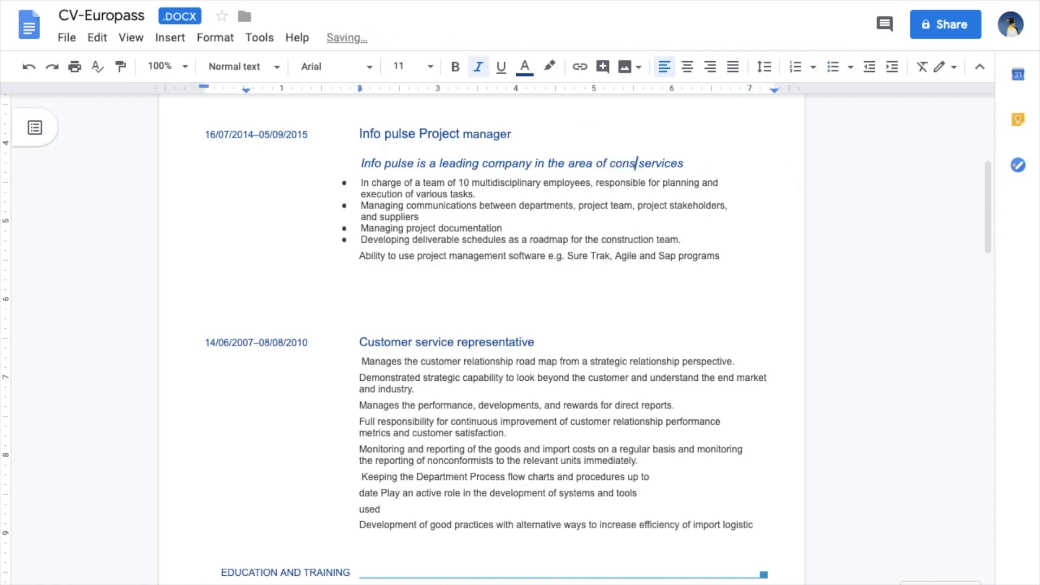
{"action": "type", "text": "n"}
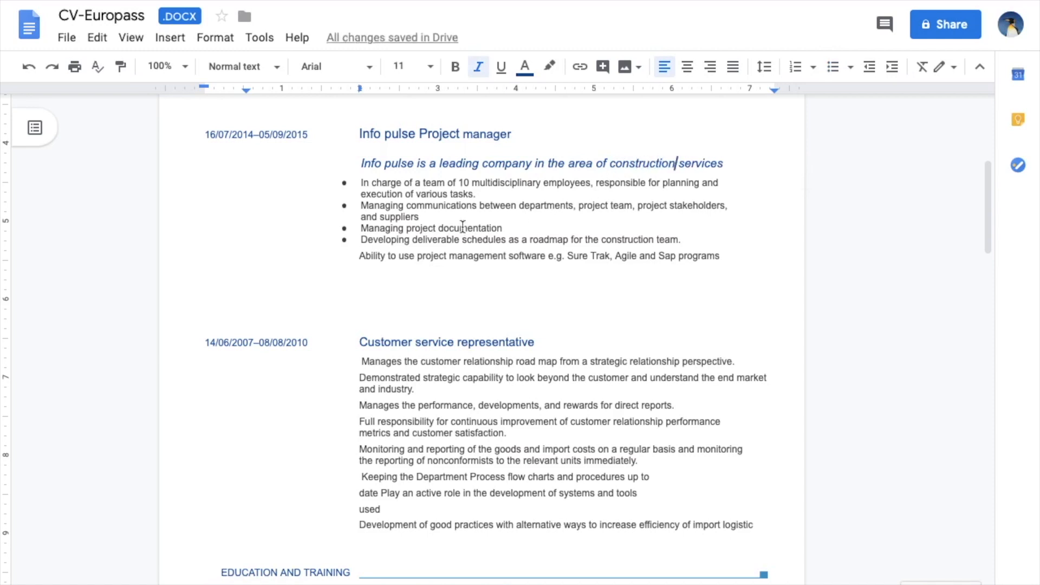
- Insert "effective" before "communications" in the second Info pulse bullet point
{"action": "left_click", "coordinate": [406, 207]}
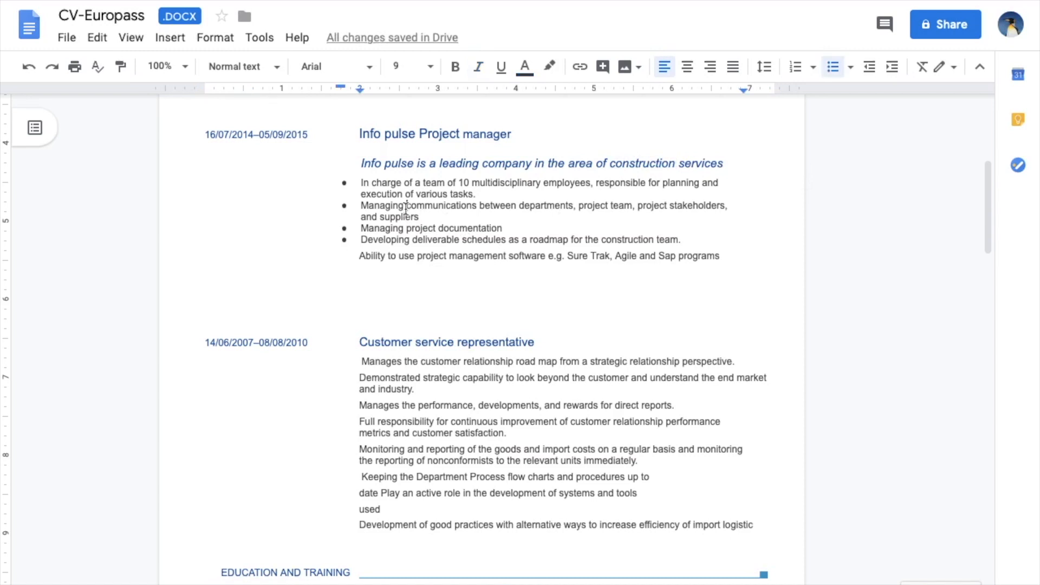
{"action": "type", "text": "effeti"}
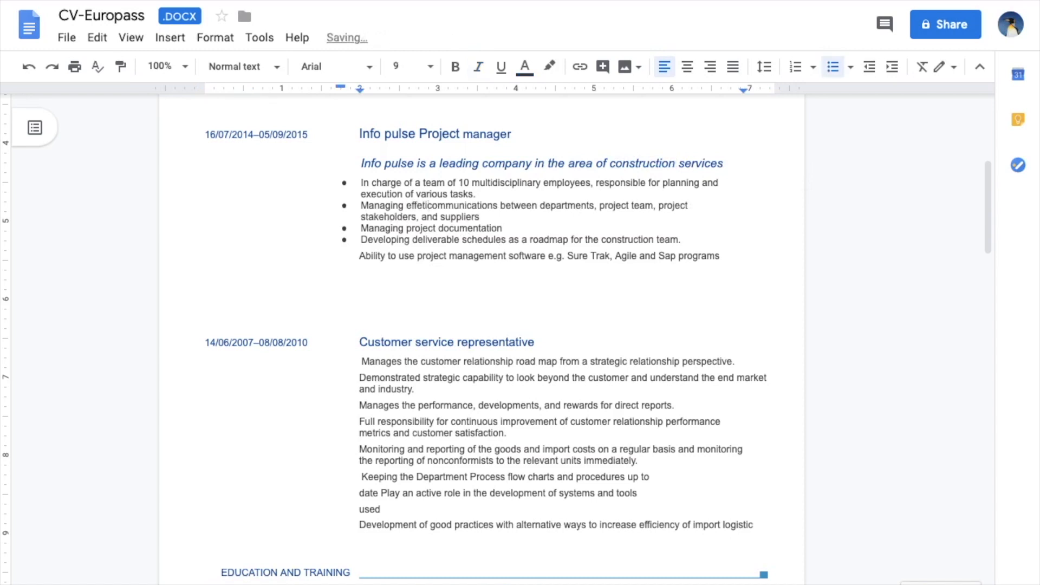
{"action": "key", "text": "BackSpace"}
{"action": "key", "text": "BackSpace"}
{"action": "type", "text": "ctive"}
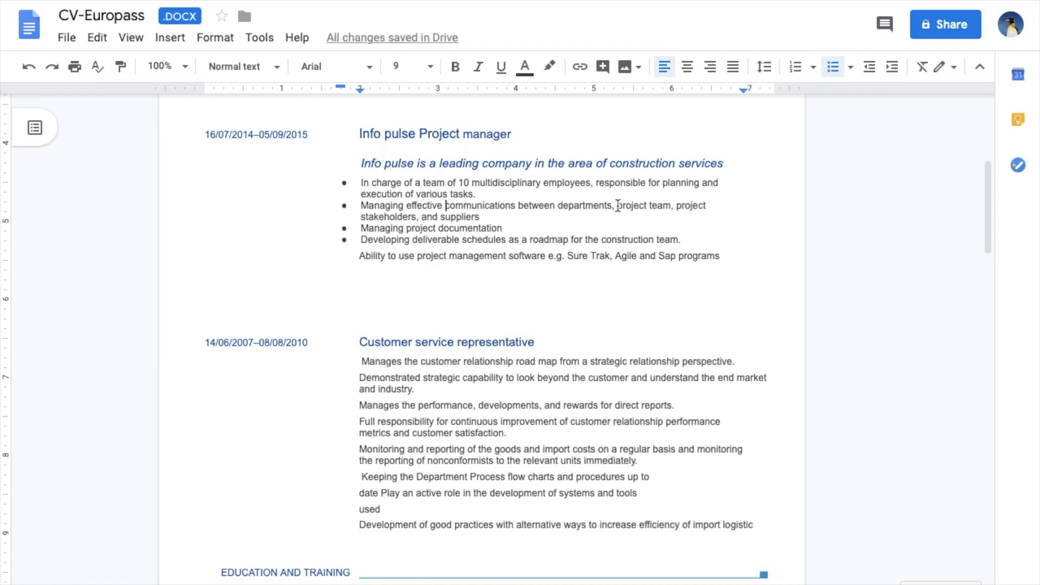
- Replace the ending of the communications bullet so that it reads "between department resulting in smooth workflow and agile management"
{"action": "left_click_drag", "start_coordinate": [615, 206], "coordinate": [801, 212]}
{"action": "key", "text": "BackSpace"}
{"action": "key", "text": "BackSpace"}
{"action": "key", "text": "BackSpace"}
{"action": "type", "text": "resutl"}
{"action": "key", "text": "BackSpace"}
{"action": "key", "text": "BackSpace"}
{"action": "type", "text": "lting in "}
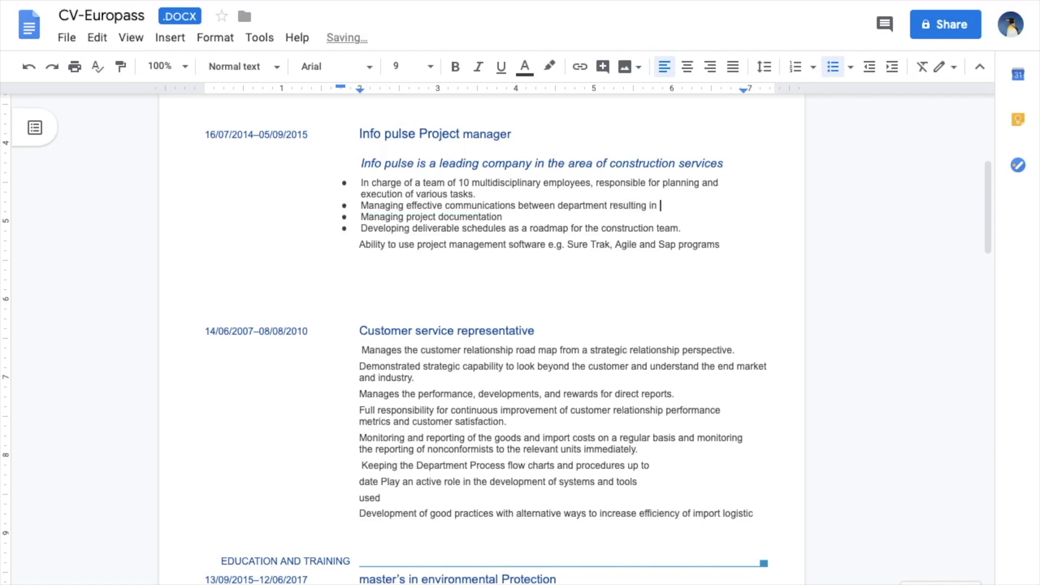
{"action": "type", "text": "smooth workflow and "}
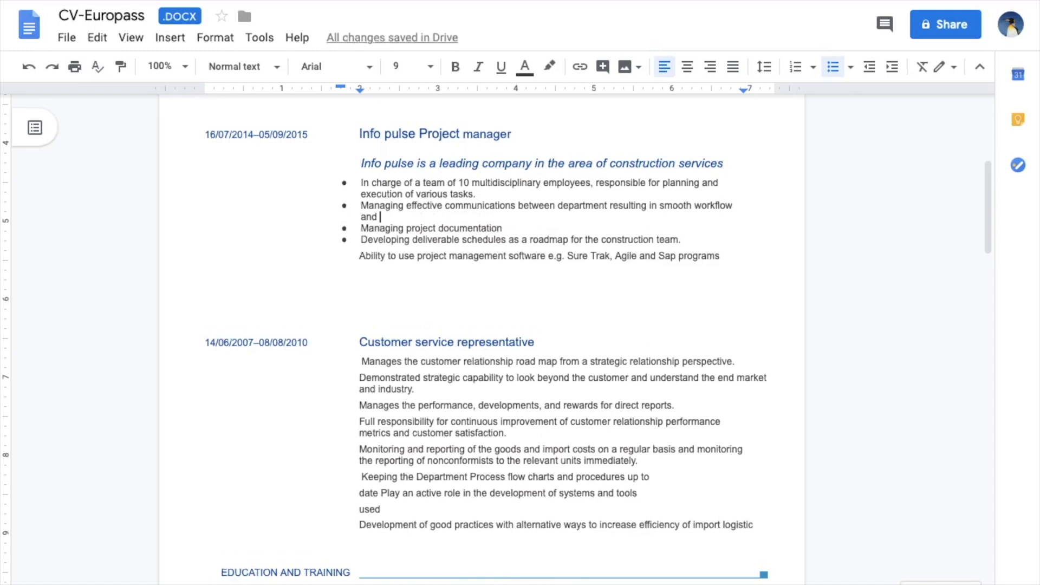
{"action": "type", "text": "agile management"}
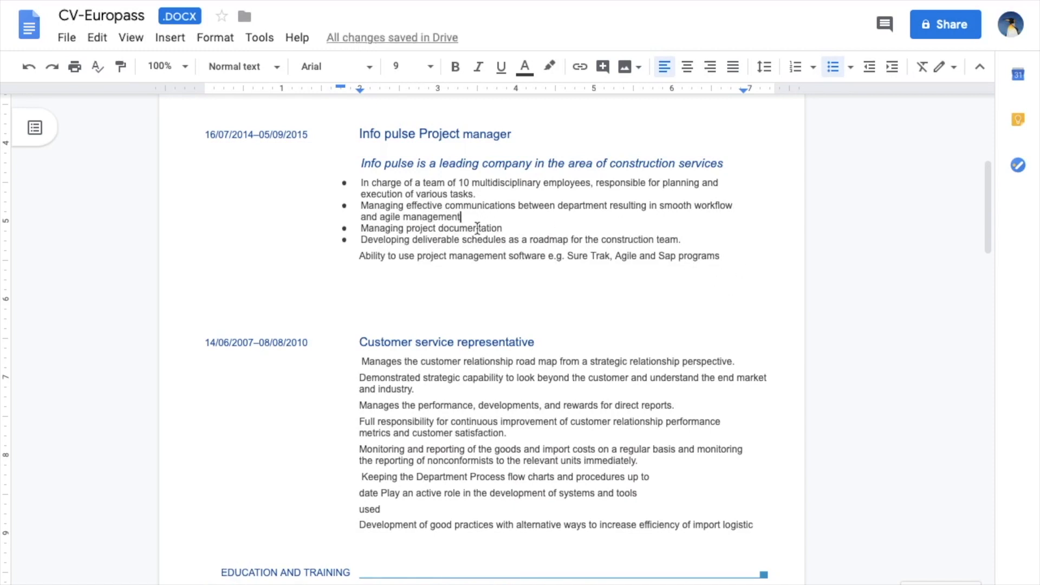
- Delete the "Managing project documentation" bullet point from the Info pulse entry
{"action": "left_click_drag", "start_coordinate": [503, 228], "coordinate": [361, 226]}
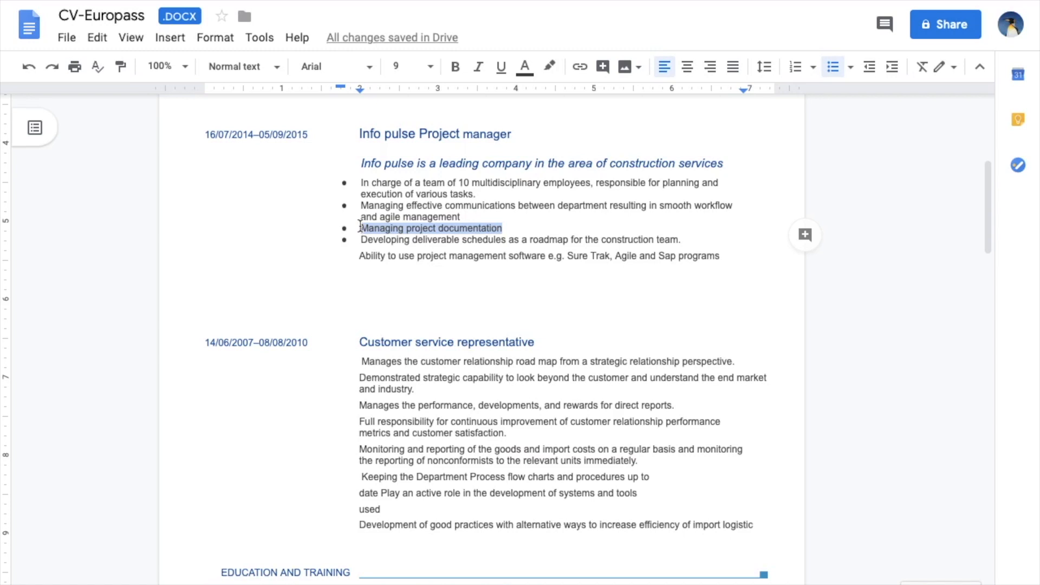
{"action": "key", "text": "BackSpace"}
{"action": "key", "text": "BackSpace"}
{"action": "key", "text": "BackSpace"}
{"action": "key", "text": "BackSpace"}
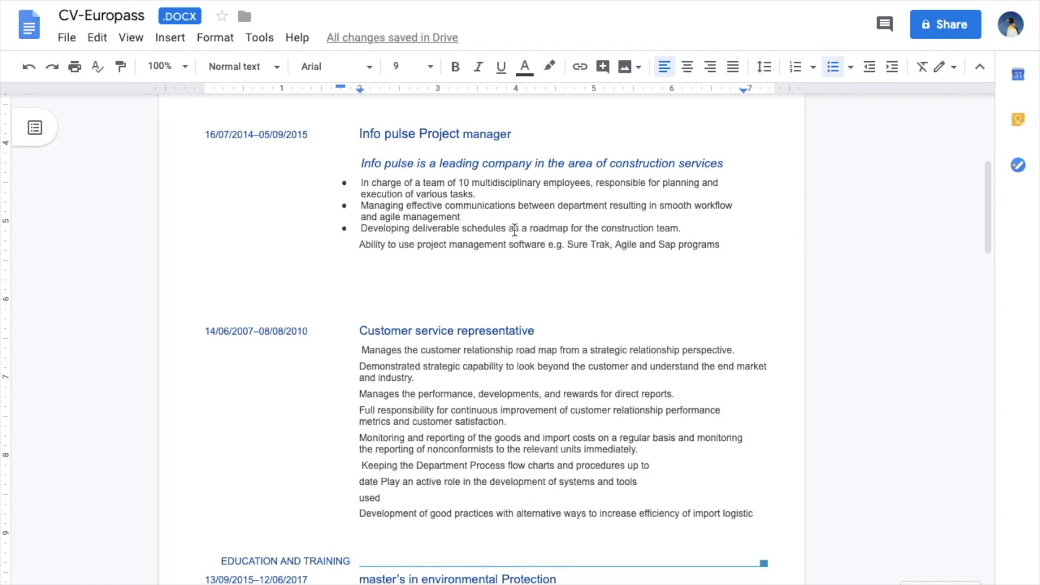
- Rewrite the deliverable schedules bullet as "Developed and managed effective time planning for the 3-4 year long projects"
{"action": "left_click_drag", "start_coordinate": [685, 226], "coordinate": [364, 231]}
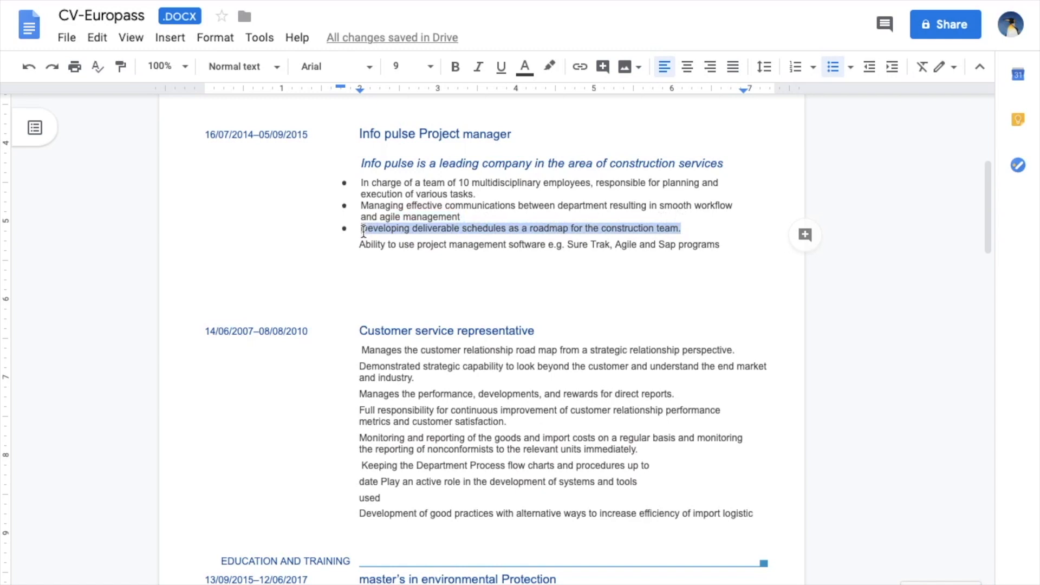
{"action": "type", "text": "Deve"}
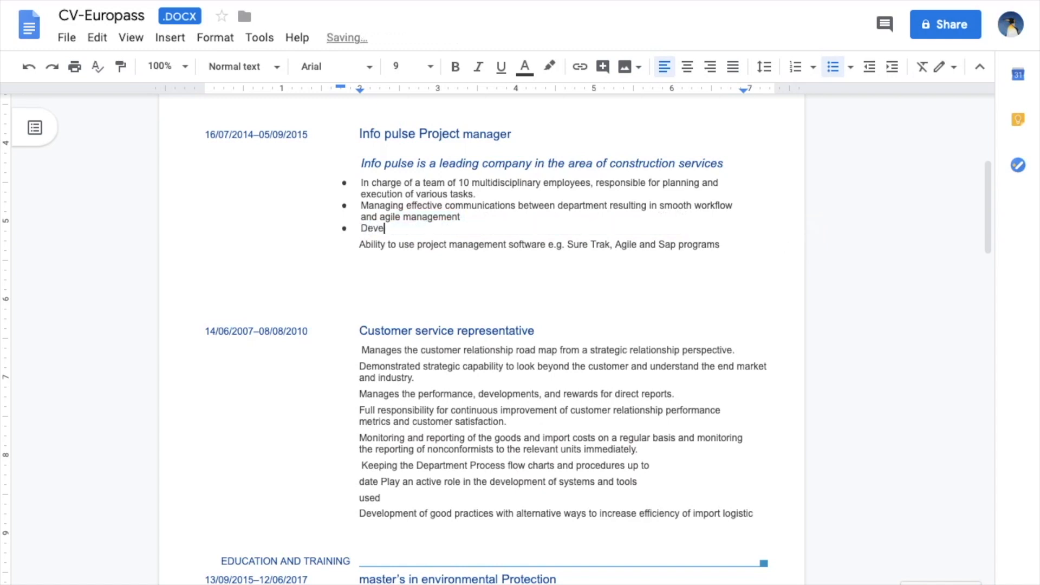
{"action": "type", "text": "loped and managee"}
{"action": "type", "text": " effec"}
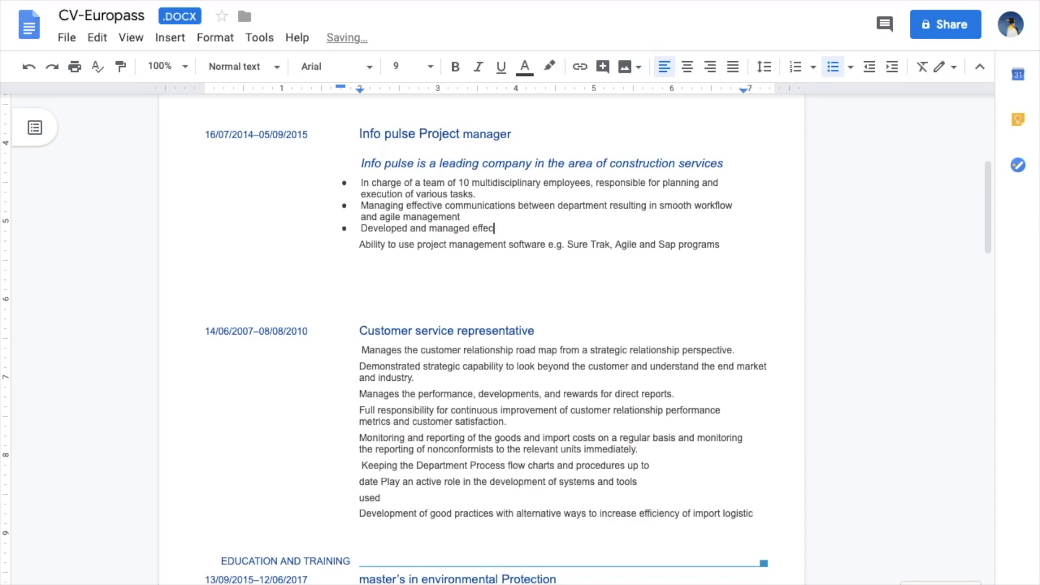
{"action": "type", "text": "tive time planning for the"}
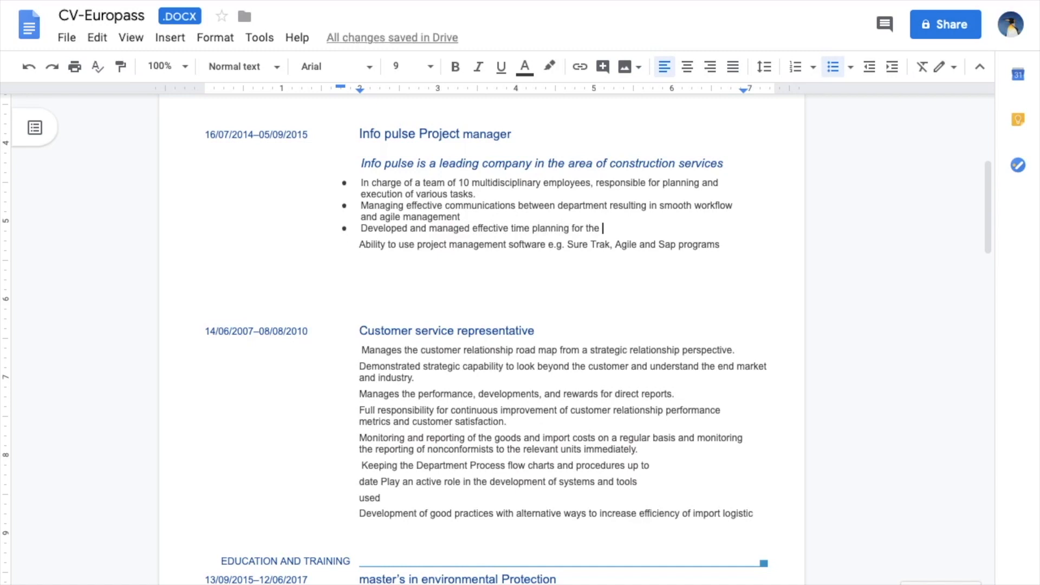
{"action": "type", "text": " 3"}
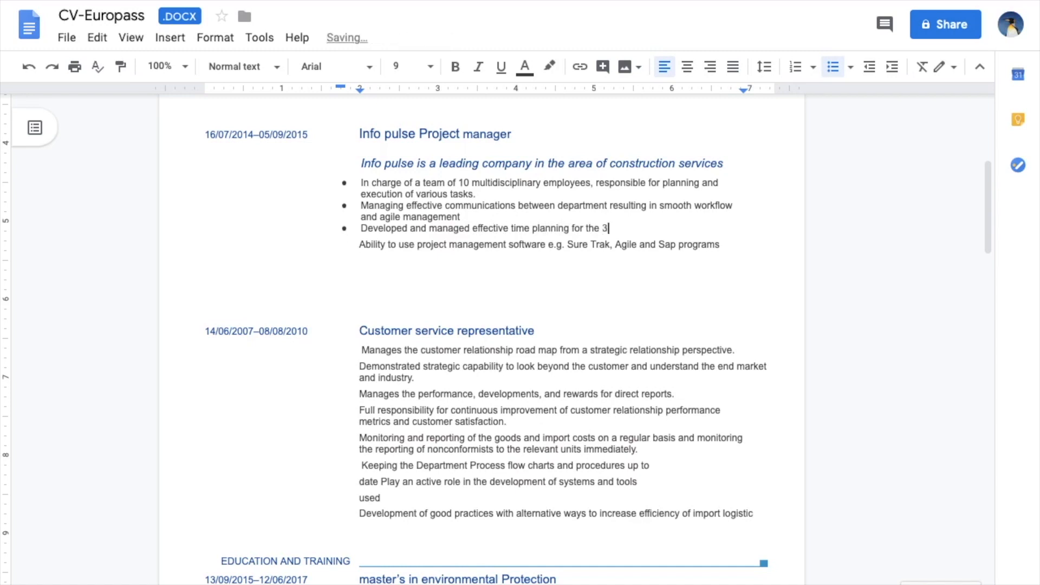
{"action": "type", "text": "-4 year long projects"}
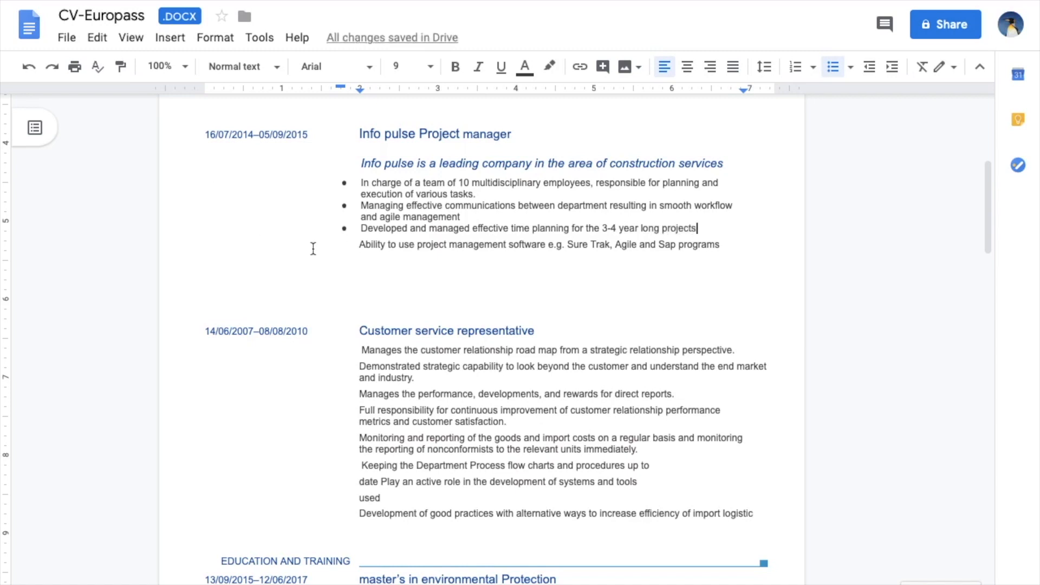
- Turn the "Ability to use project management software" line into the last bullet point of the Info pulse list
{"action": "left_click", "coordinate": [359, 243]}
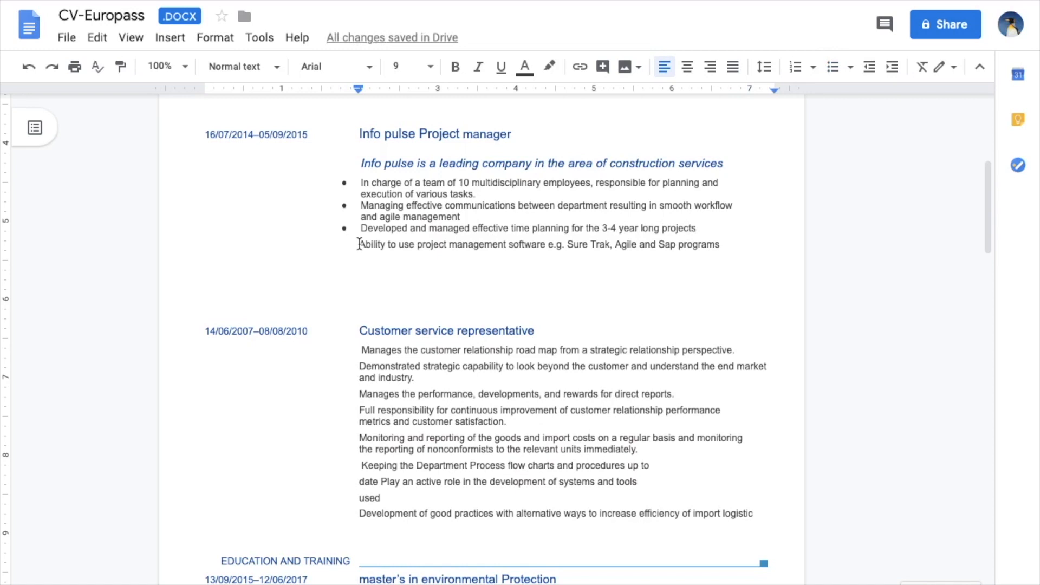
{"action": "key", "text": "BackSpace"}
{"action": "key", "text": "BackSpace"}
{"action": "key", "text": "Return"}
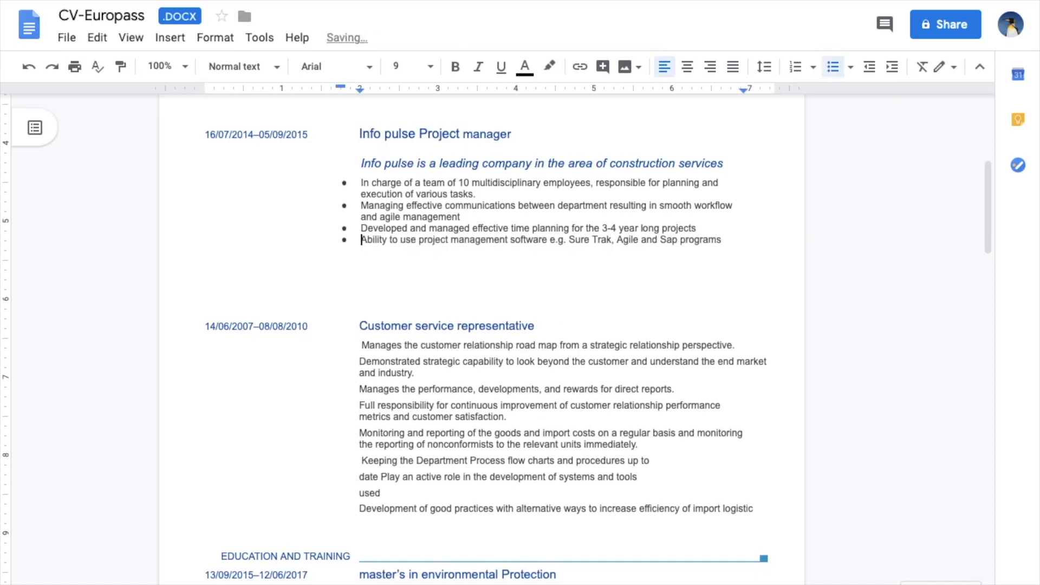
- Reword the software bullet as "Mastered the ability to use project management software SAP", replacing the listed program examples
{"action": "type", "text": "Mastered the"}
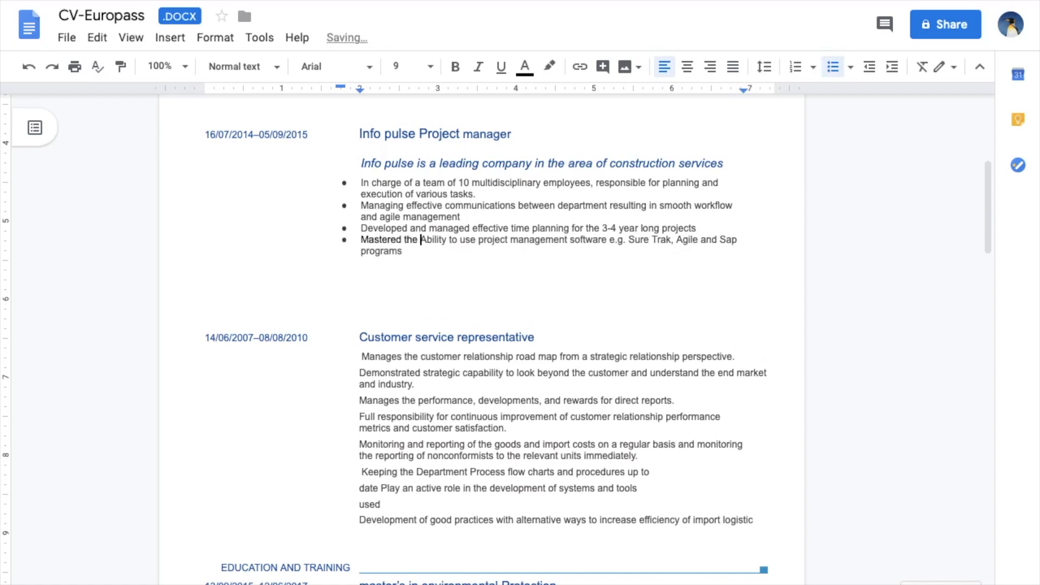
{"action": "key", "text": "shift+Right"}
{"action": "type", "text": "a"}
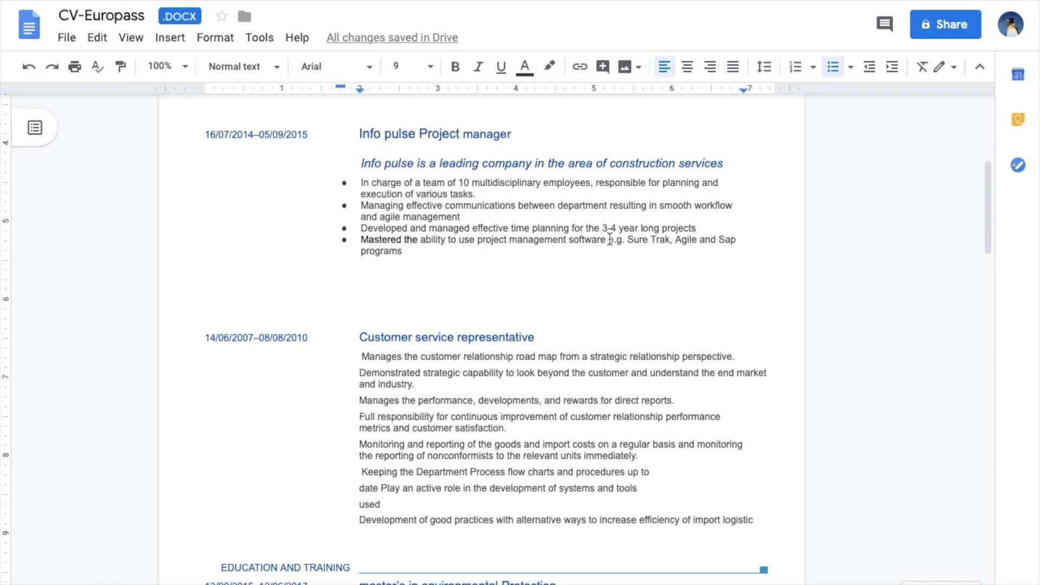
{"action": "left_click_drag", "start_coordinate": [609, 240], "coordinate": [613, 257]}
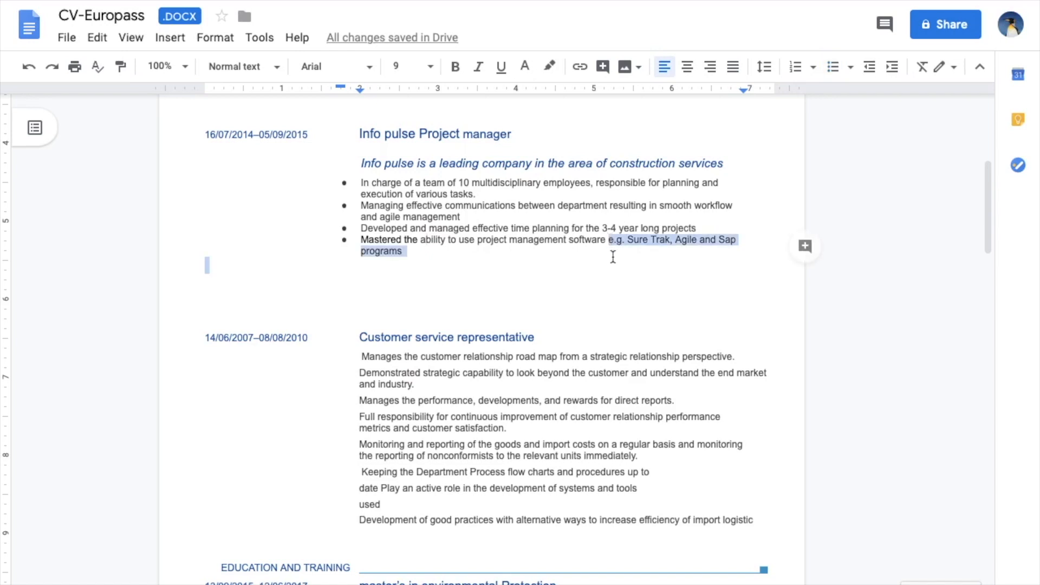
{"action": "type", "text": "SAP"}
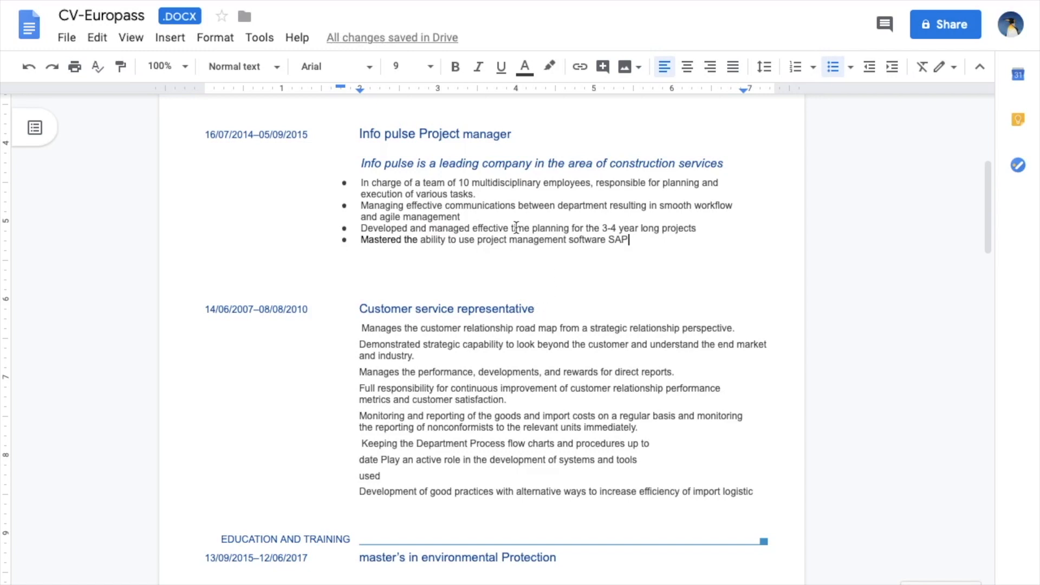
- Format all the statements under Customer service representative as a bulleted list
{"action": "scroll", "coordinate": [517, 226], "scroll_direction": "up", "scroll_amount": 4}
{"action": "scroll", "coordinate": [516, 226], "scroll_direction": "down", "scroll_amount": 6}
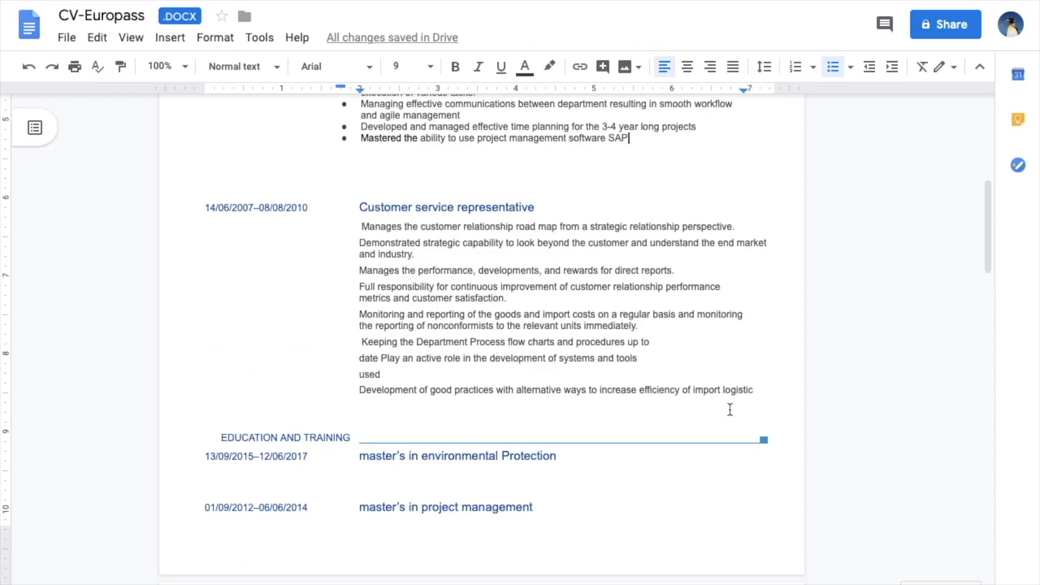
{"action": "left_click_drag", "start_coordinate": [755, 390], "coordinate": [341, 225]}
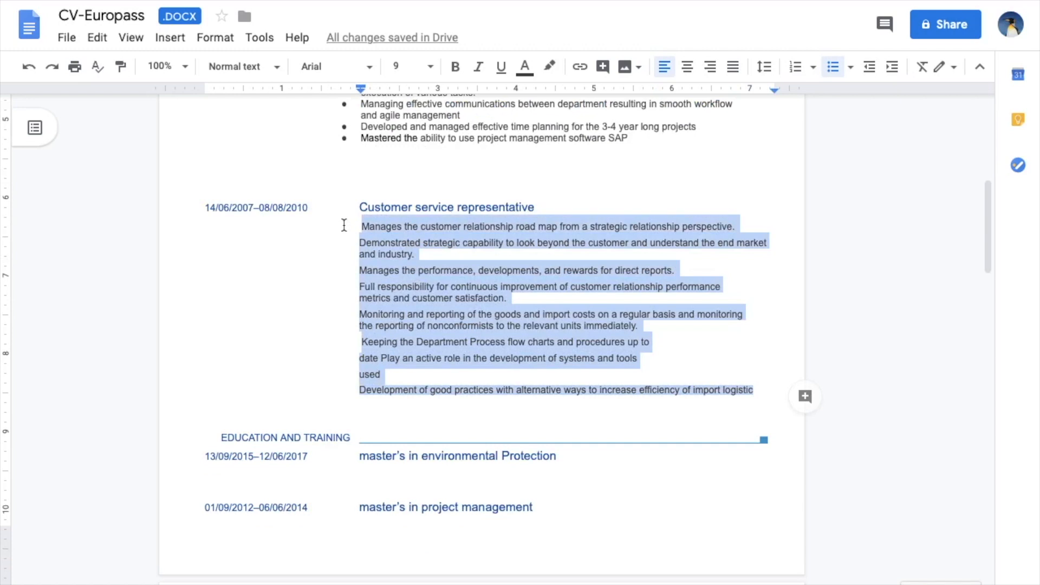
{"action": "left_click", "coordinate": [833, 67]}
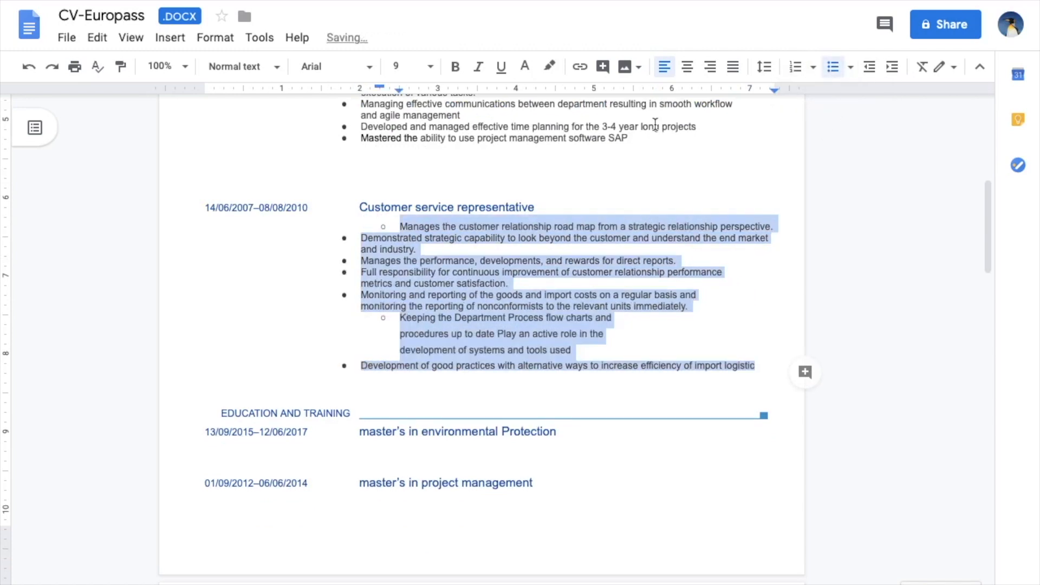
- Change the "Manages the customer relationship road map" sub-bullet into a main-level bullet aligned with the rest of the list
{"action": "left_click", "coordinate": [419, 226]}
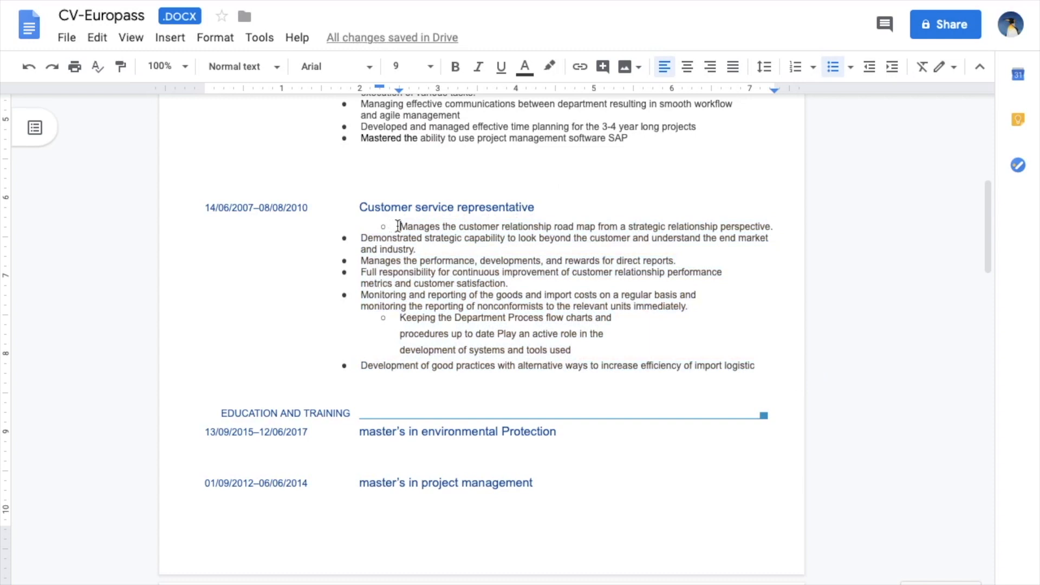
{"action": "key", "text": "BackSpace"}
{"action": "key", "text": "BackSpace"}
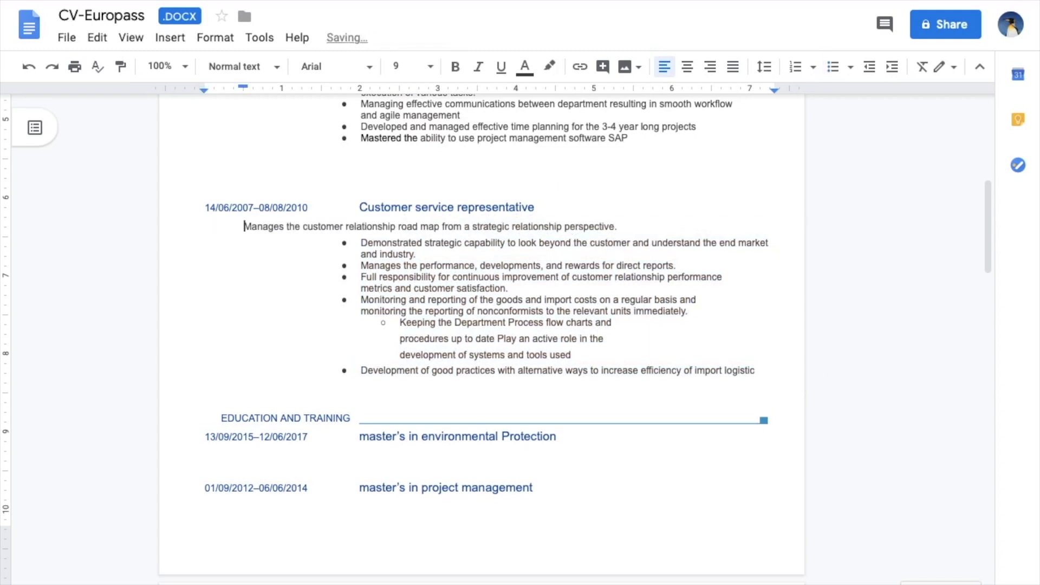
{"action": "key", "text": "Tab"}
{"action": "key", "text": "Tab"}
{"action": "key", "text": "Tab"}
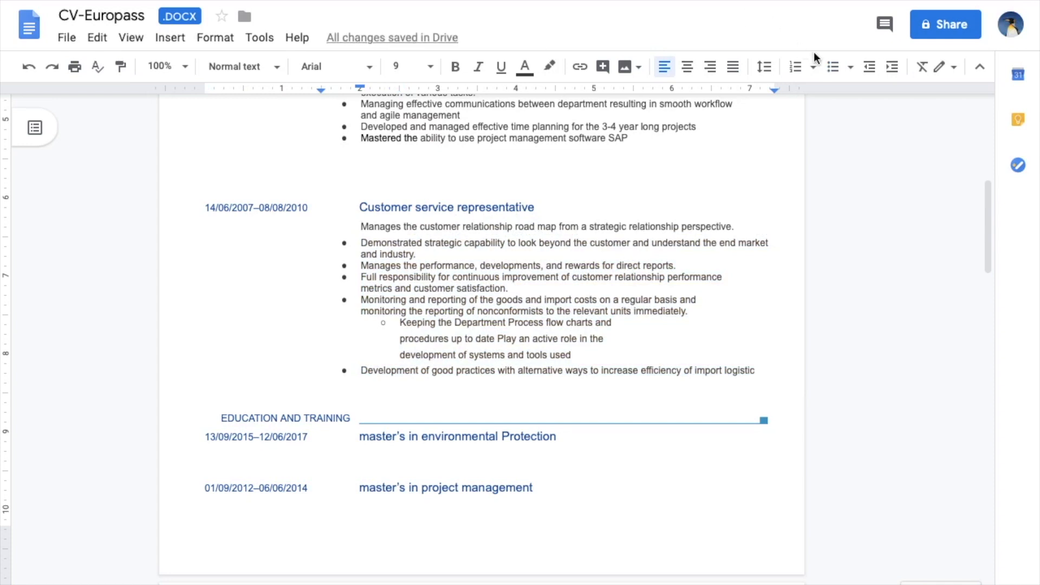
{"action": "left_click", "coordinate": [831, 67]}
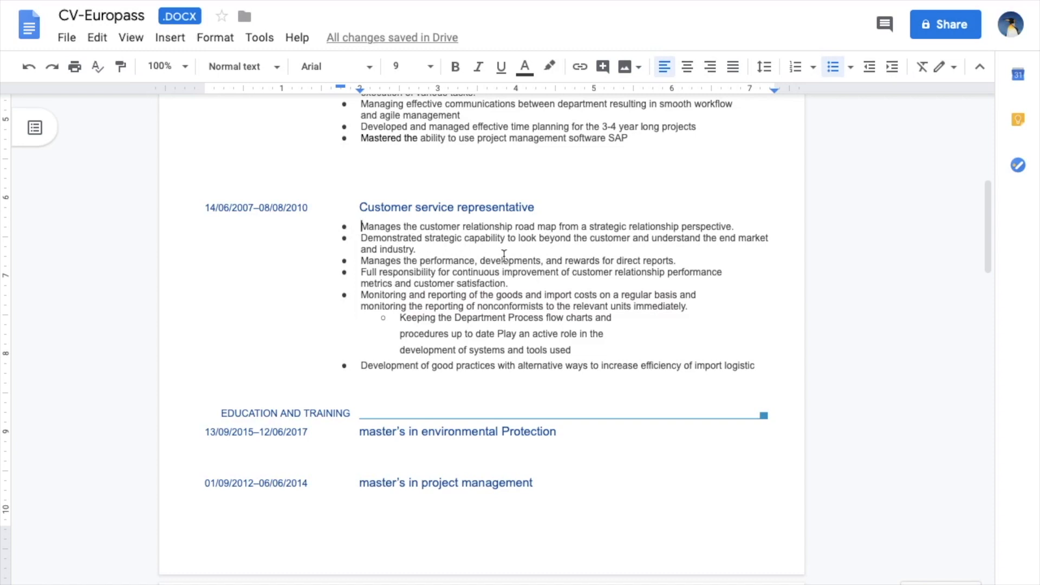
{"action": "scroll", "coordinate": [571, 262], "scroll_direction": "down", "scroll_amount": 1}
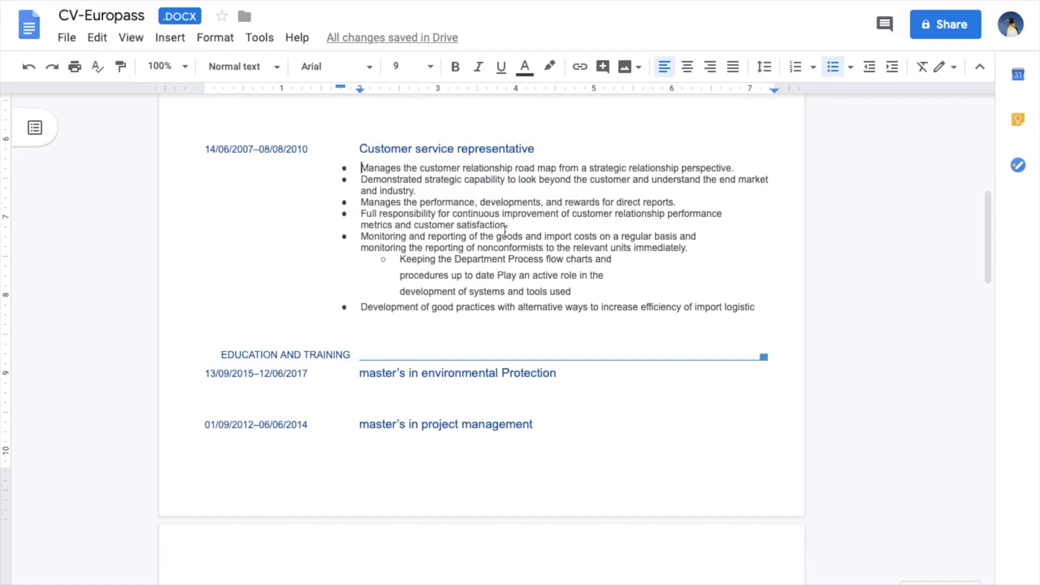
- Try to remove the break before "monitoring the reporting of nonconformists" in the bullet about goods and import costs
{"action": "left_click", "coordinate": [362, 245]}
{"action": "key", "text": "BackSpace"}
{"action": "key", "text": "Return"}
{"action": "key", "text": "BackSpace"}
{"action": "key", "text": "BackSpace"}
{"action": "key", "text": "BackSpace"}
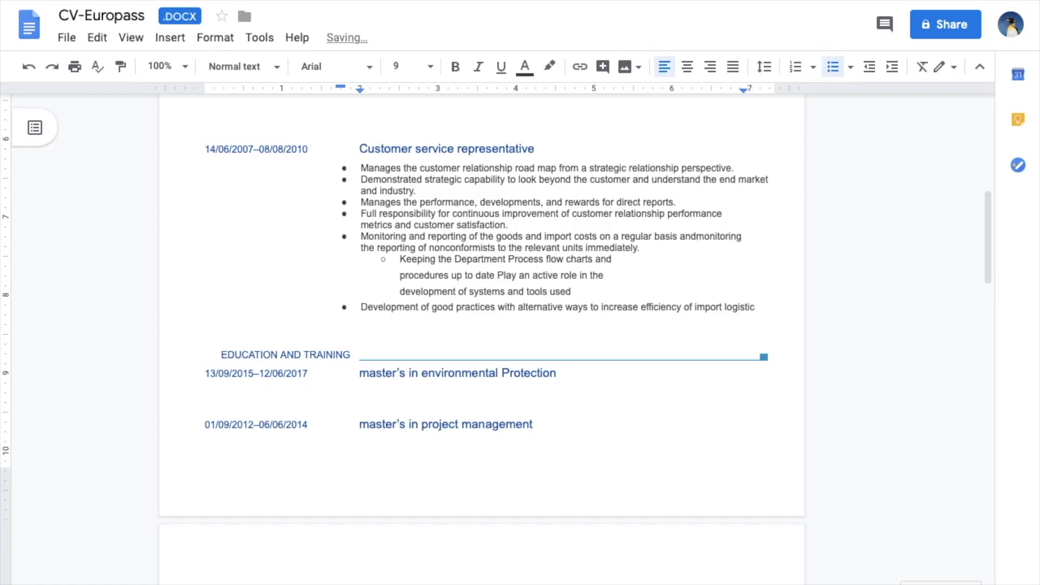
{"action": "key", "text": "shift+Return"}
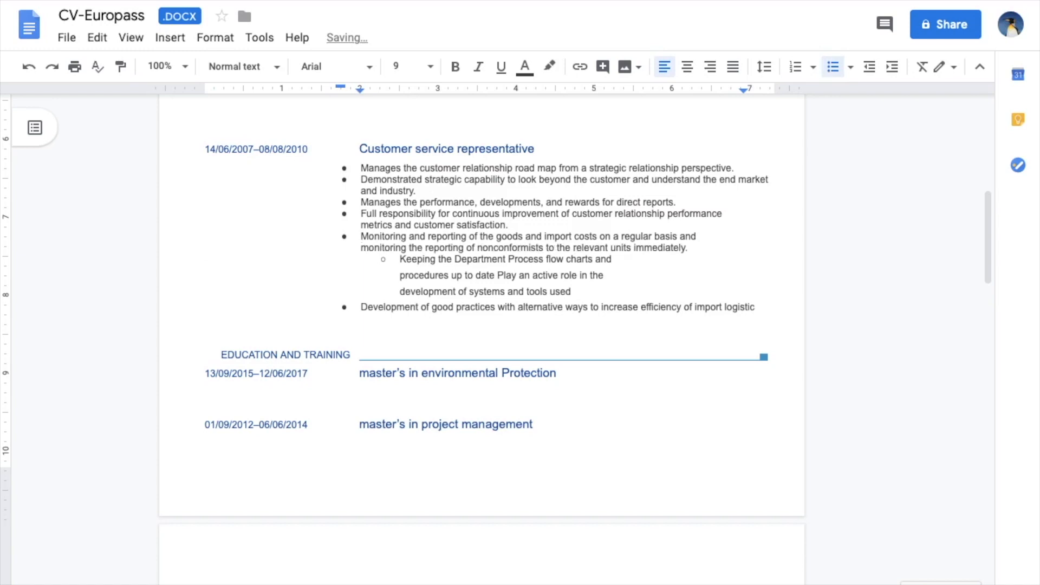
- Change the "Keeping the Department Process flow charts" sub-bullet into a main-level bullet of the Customer service representative list
{"action": "left_click", "coordinate": [402, 260]}
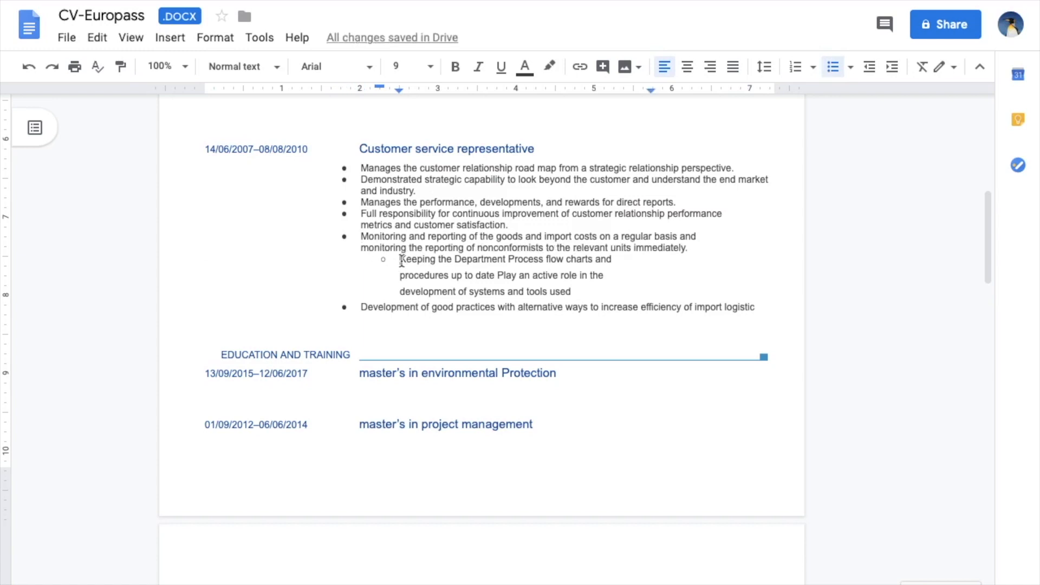
{"action": "key", "text": "BackSpace"}
{"action": "key", "text": "BackSpace"}
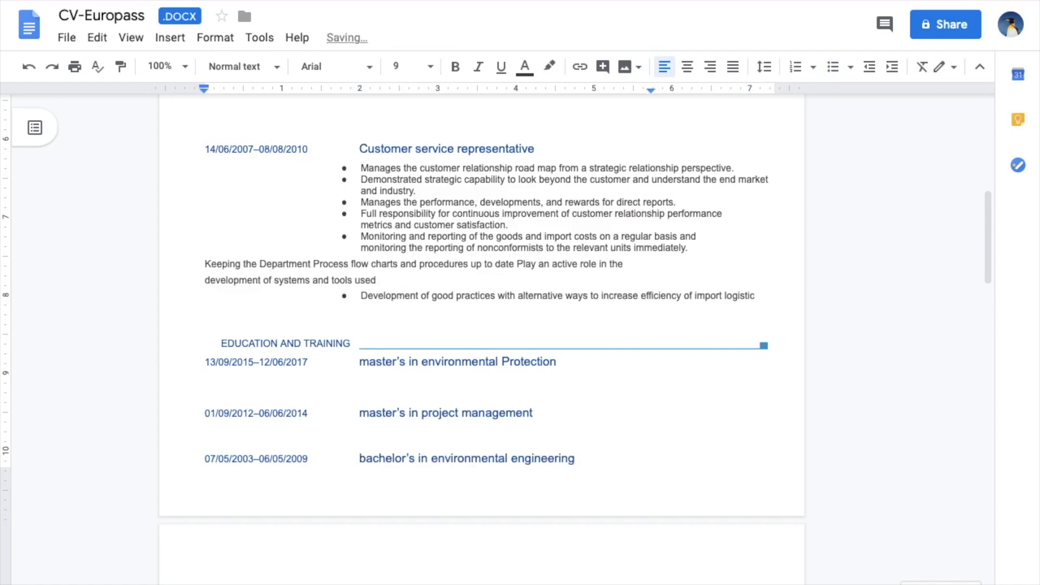
{"action": "left_click", "coordinate": [834, 68]}
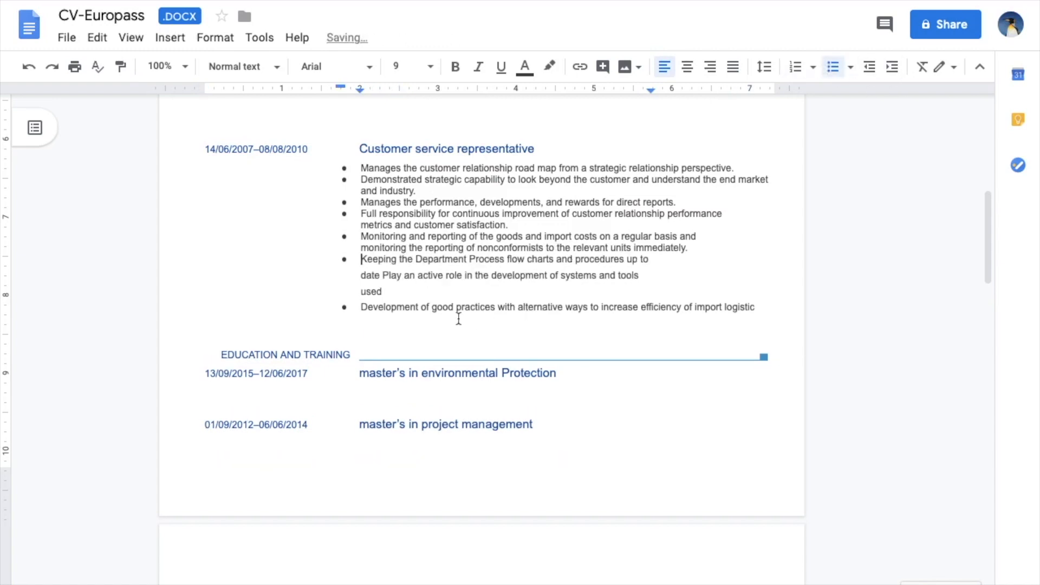
- Split "Play an active role in the development of systems and tools used" off into its own bullet point
{"action": "left_click", "coordinate": [360, 276]}
{"action": "key", "text": "BackSpace"}
{"action": "key", "text": "Return"}
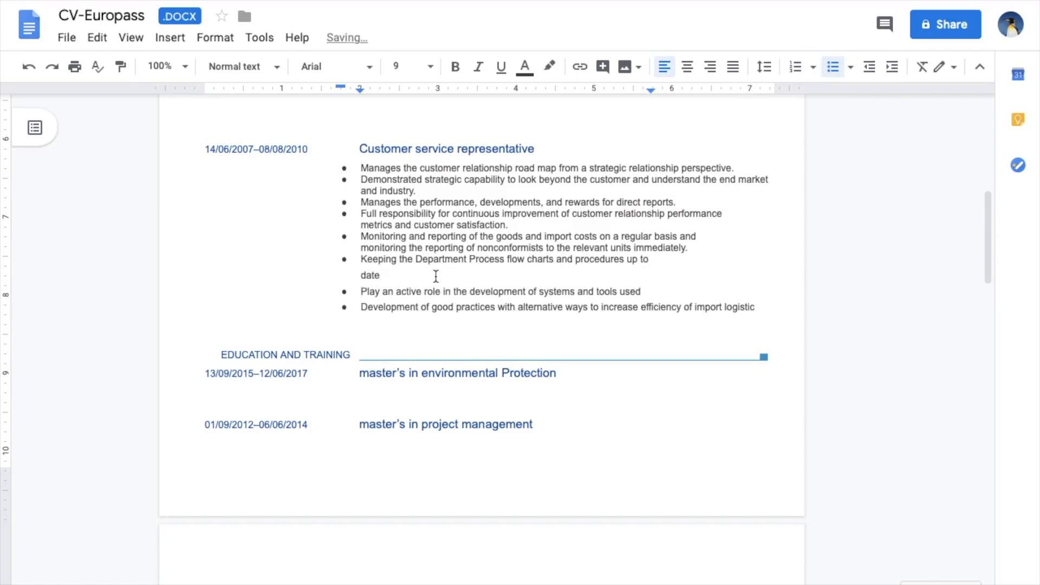
{"action": "left_click", "coordinate": [361, 306]}
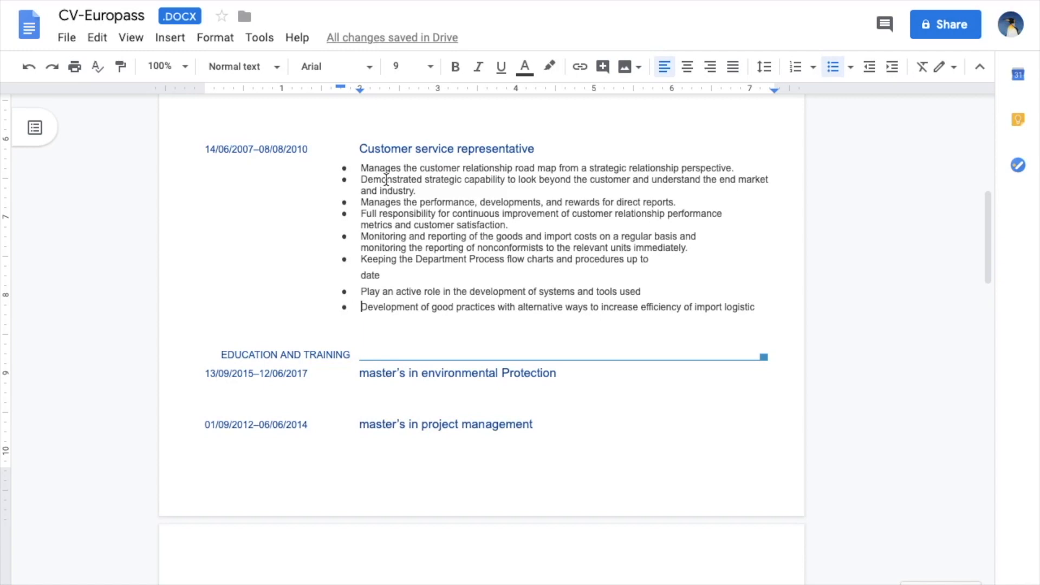
- Reword the start of the second Customer service representative bullet as "Understood and demonstrated strategic capability"
{"action": "scroll", "coordinate": [436, 189], "scroll_direction": "up", "scroll_amount": 1}
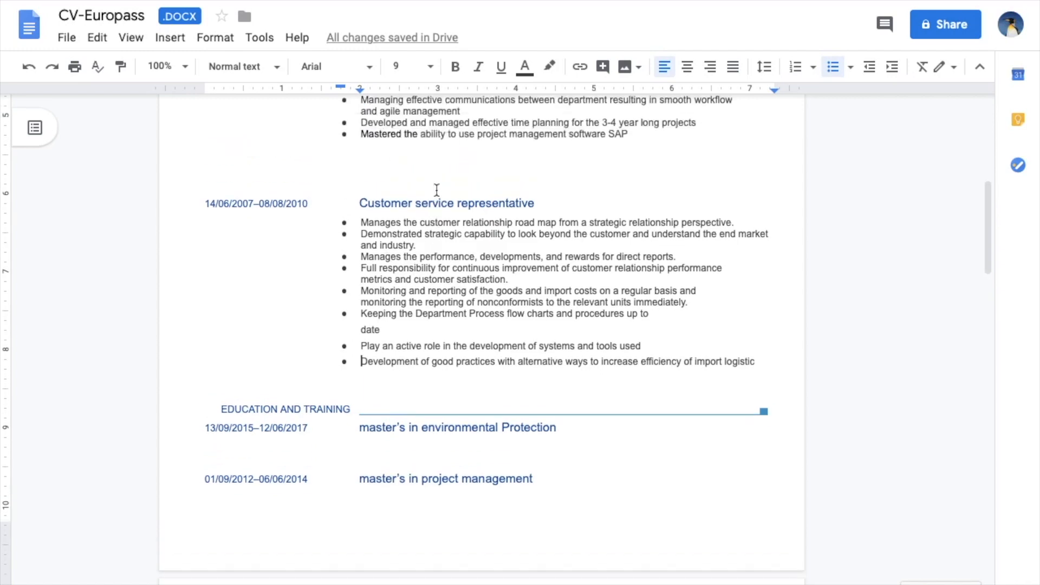
{"action": "scroll", "coordinate": [437, 190], "scroll_direction": "up", "scroll_amount": 6}
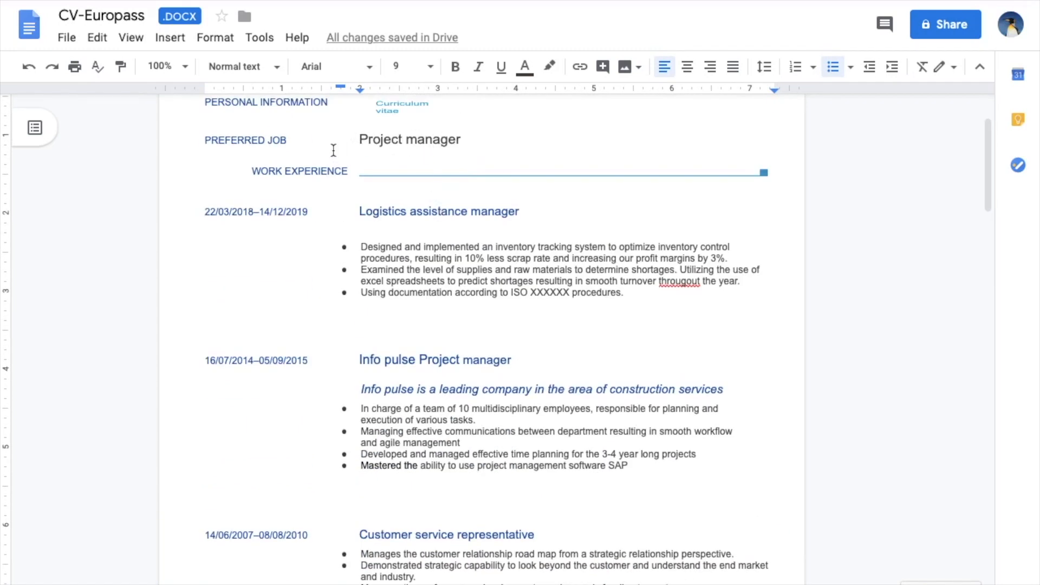
{"action": "scroll", "coordinate": [499, 385], "scroll_direction": "down", "scroll_amount": 7}
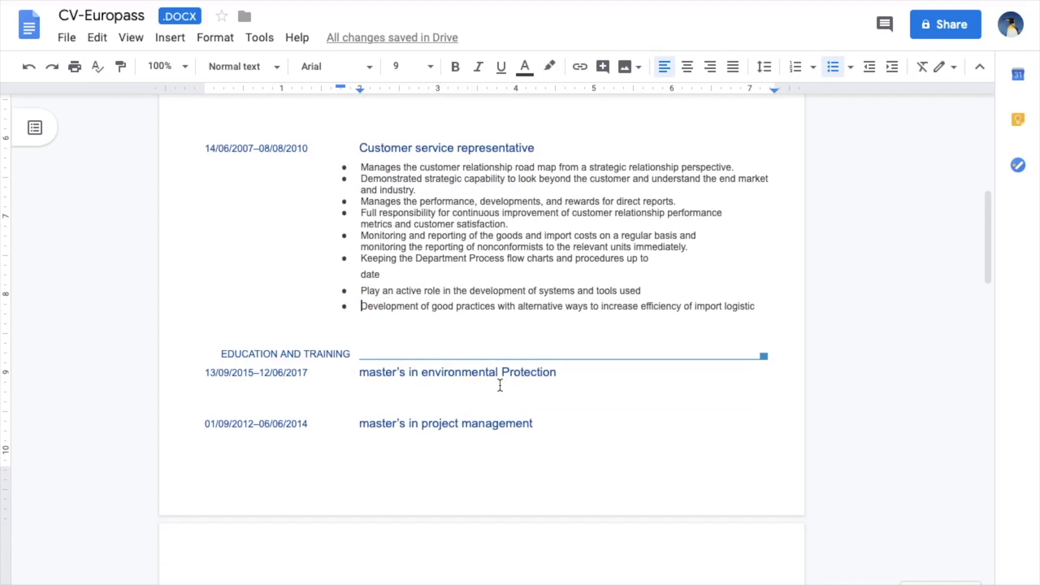
{"action": "left_click", "coordinate": [397, 168]}
{"action": "left_click", "coordinate": [420, 191]}
{"action": "left_click", "coordinate": [360, 178]}
{"action": "type", "text": "Understood "}
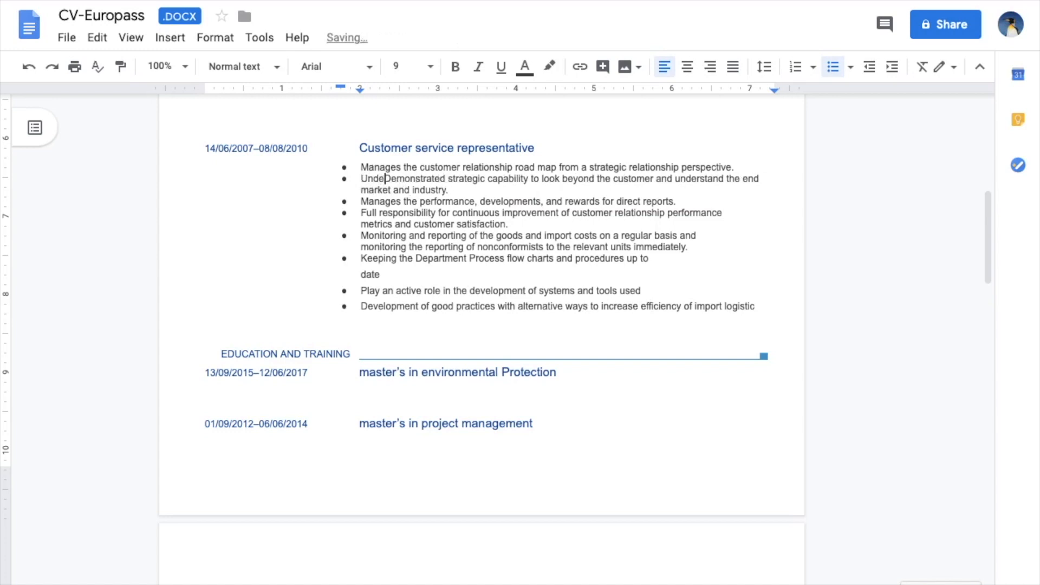
{"action": "type", "text": "and "}
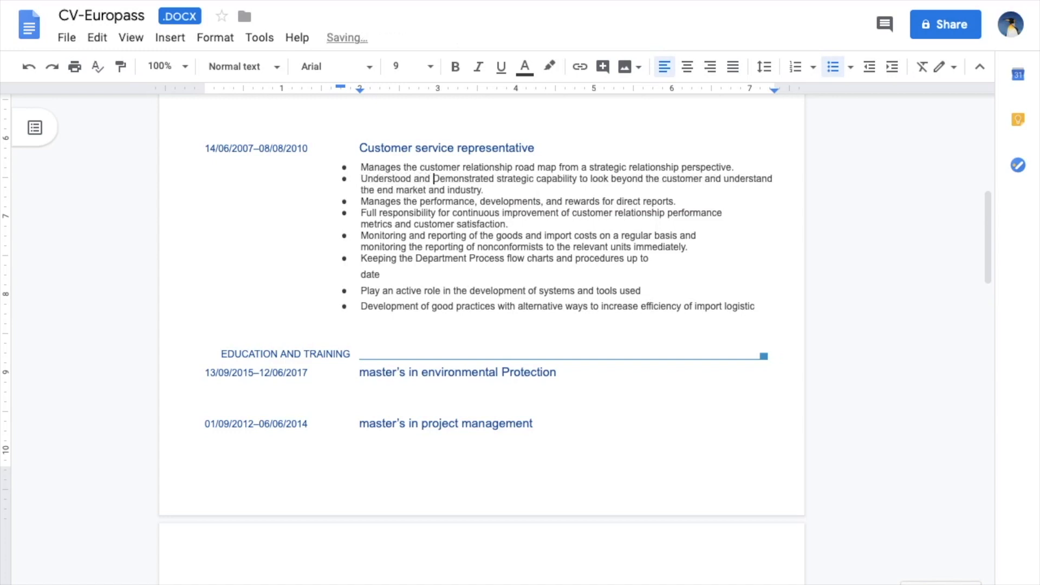
{"action": "type", "text": "d"}
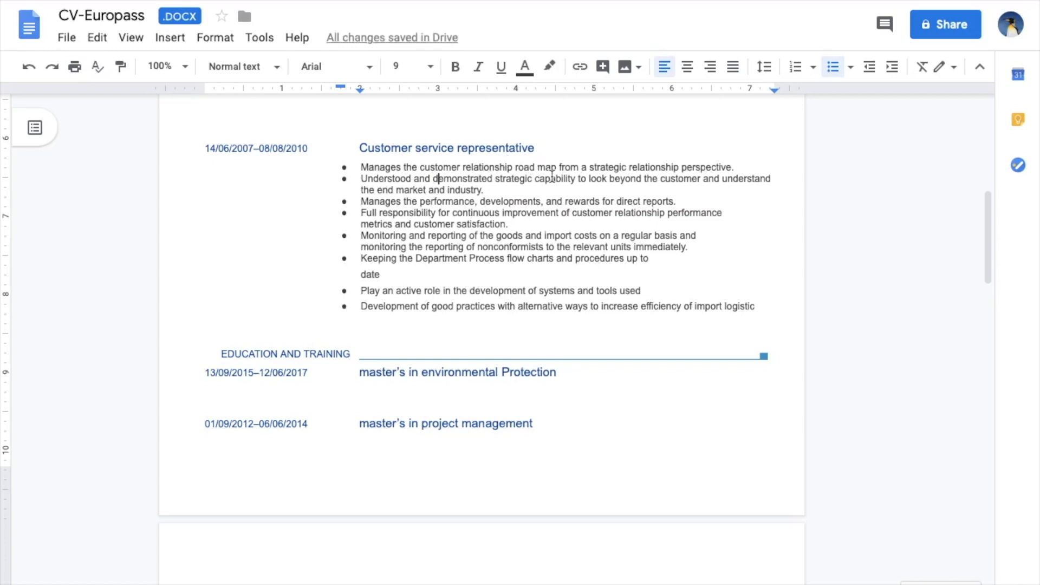
- Change "Manages" to "Managed" in the bullet about performance, developments, and rewards for direct reports
{"action": "left_click", "coordinate": [487, 189]}
{"action": "key", "text": "BackSpace"}
{"action": "key", "text": "BackSpace"}
{"action": "left_click", "coordinate": [402, 201]}
{"action": "key", "text": "BackSpace"}
{"action": "type", "text": "d"}
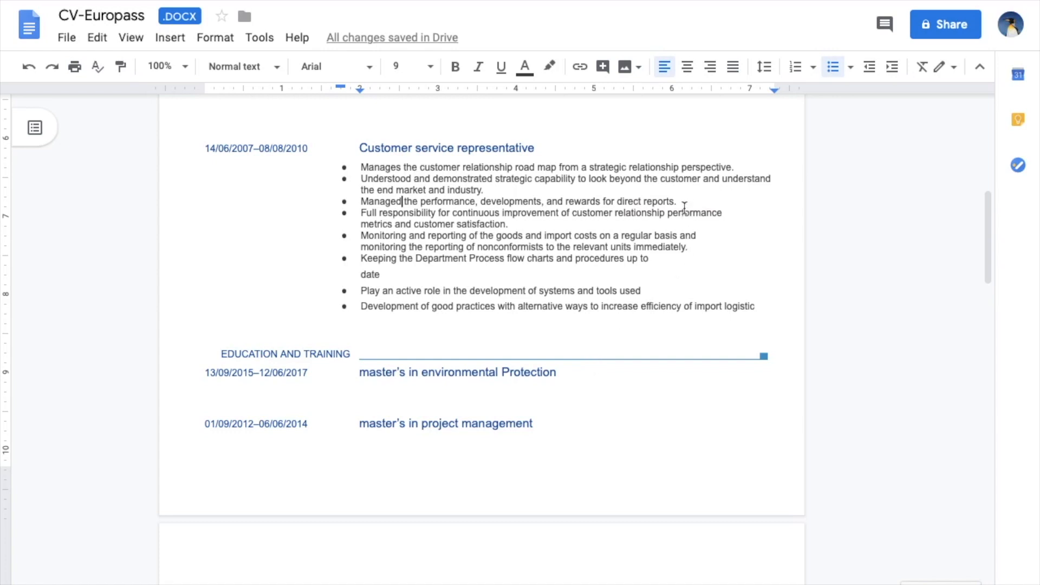
- Delete the whole bullet about the performance, developments, and rewards for direct reports
{"action": "left_click_drag", "start_coordinate": [683, 212], "coordinate": [351, 196]}
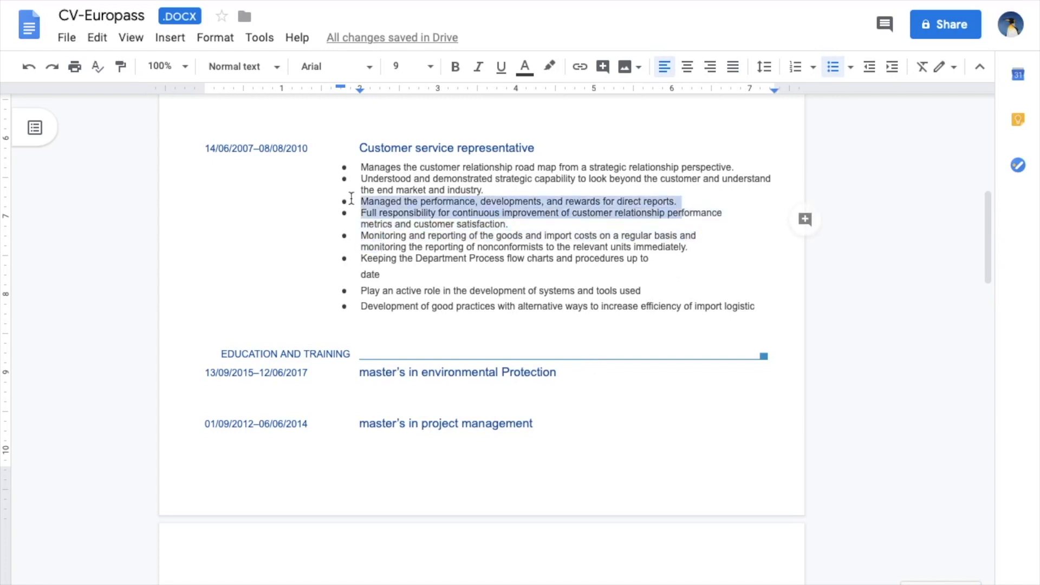
{"action": "left_click", "coordinate": [692, 201]}
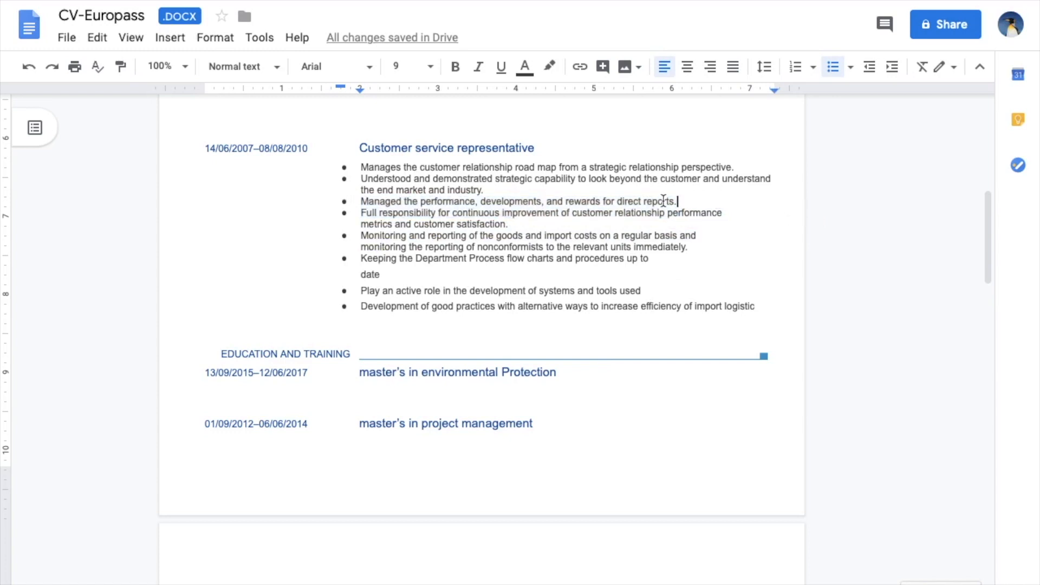
{"action": "left_click_drag", "start_coordinate": [679, 202], "coordinate": [361, 202]}
{"action": "key", "text": "BackSpace"}
{"action": "key", "text": "BackSpace"}
{"action": "key", "text": "BackSpace"}
{"action": "key", "text": "BackSpace"}
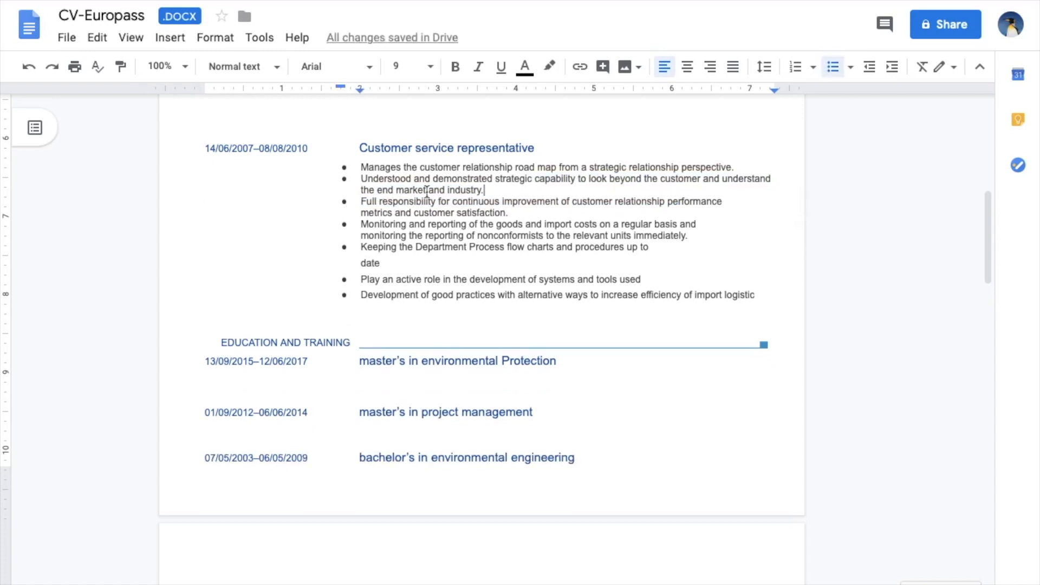
- Remove "Full" from the continuous improvement bullet and capitalize the first letter of the following word
{"action": "left_click", "coordinate": [501, 213]}
{"action": "left_click_drag", "start_coordinate": [362, 200], "coordinate": [377, 202]}
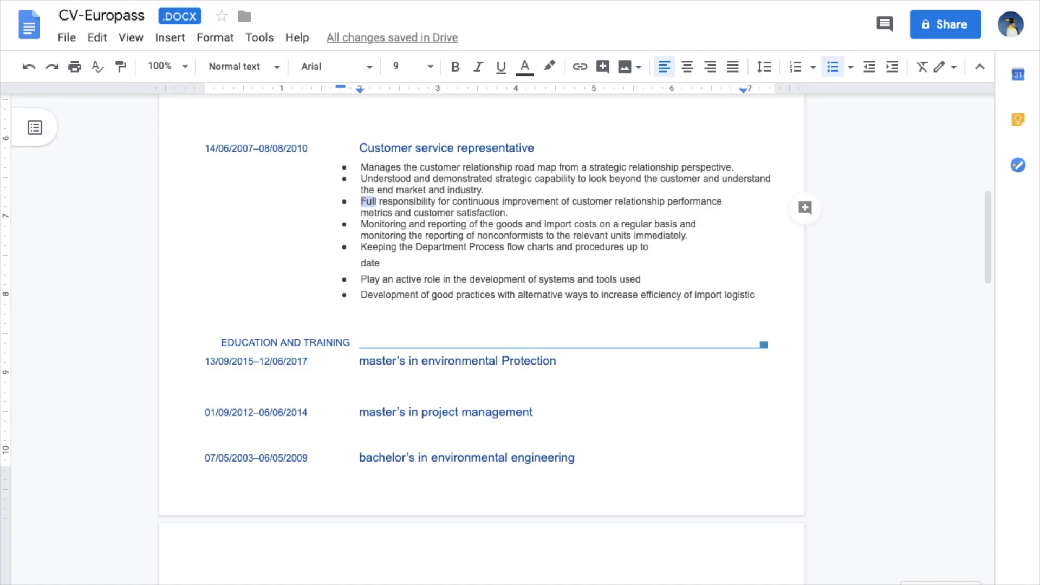
{"action": "key", "text": "BackSpace"}
{"action": "key", "text": "shift+Right"}
{"action": "type", "text": "R"}
- Change "Responsibility" to "Responsible" at the start of the continuous improvement bullet, with the correct spelling
{"action": "key", "text": "Right"}
{"action": "key", "text": "Right"}
{"action": "key", "text": "Right"}
{"action": "key", "text": "Right"}
{"action": "key", "text": "Right"}
{"action": "key", "text": "Right"}
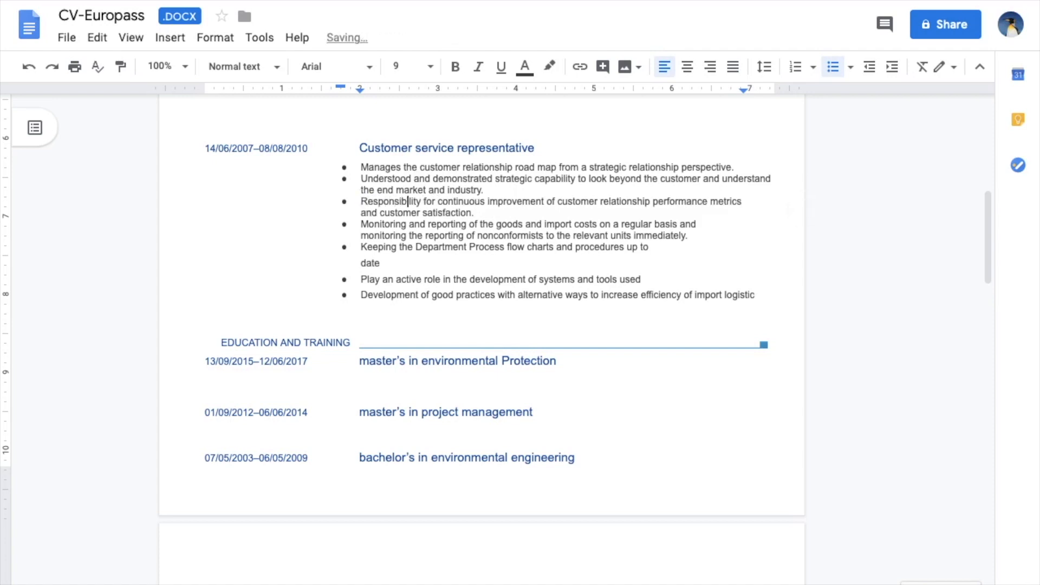
{"action": "key", "text": "shift+Right"}
{"action": "key", "text": "shift+Right"}
{"action": "type", "text": "e"}
{"action": "key", "text": "Right"}
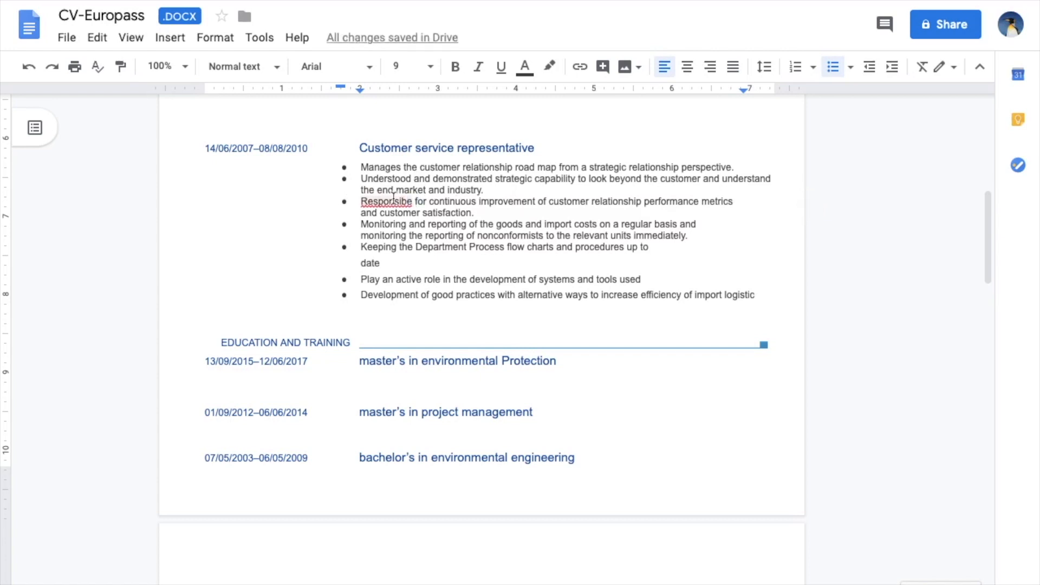
{"action": "right_click", "coordinate": [397, 201]}
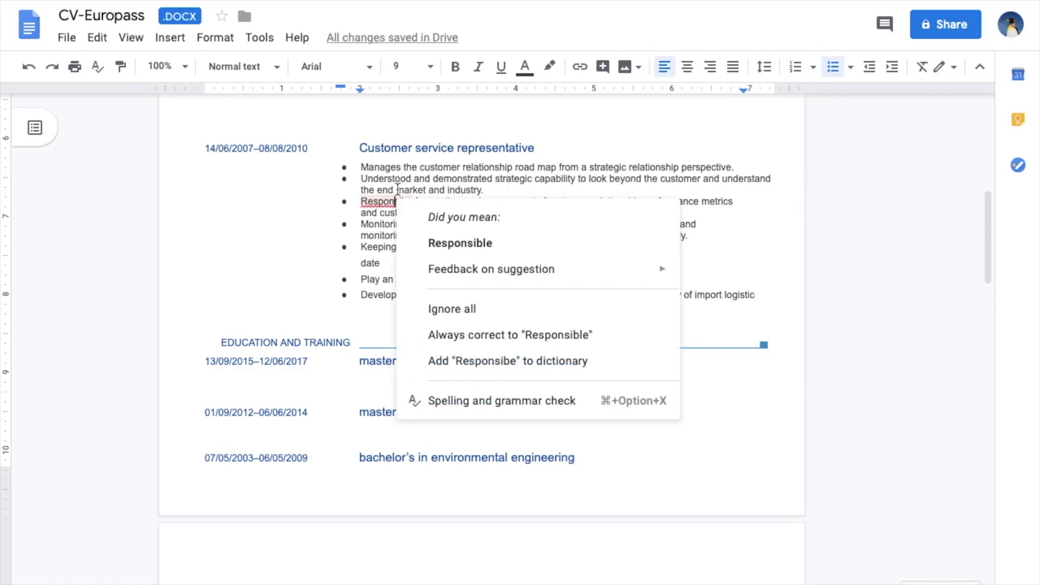
{"action": "left_click", "coordinate": [463, 244]}
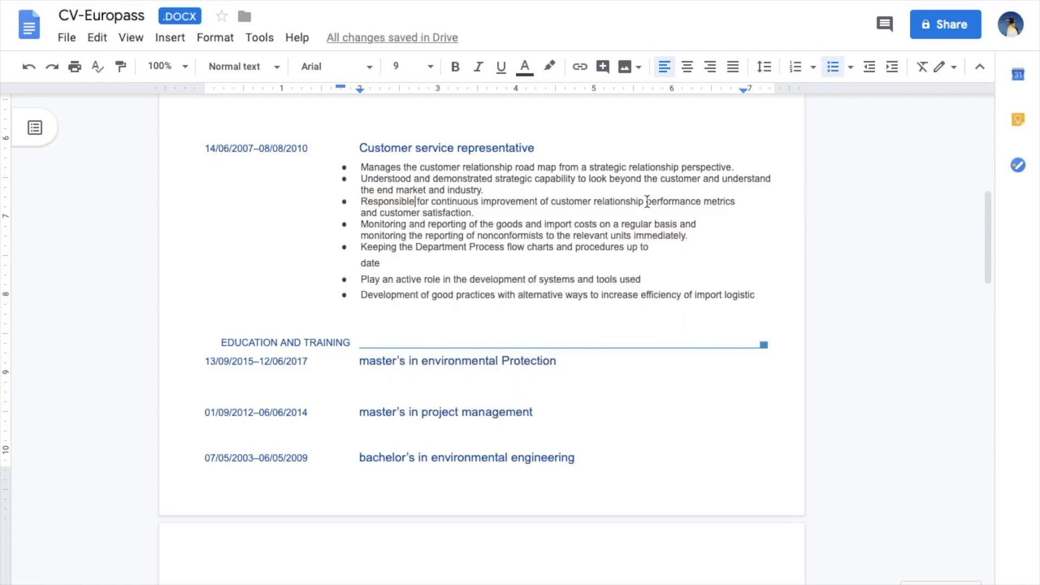
- Extend the end of the continuous improvement bullet with "resulting in a 4% bump in customer satisfaction."
{"action": "left_click", "coordinate": [474, 213]}
{"action": "key", "text": "BackSpace"}
{"action": "type", "text": "resulting in a"}
{"action": "type", "text": "4% bum"}
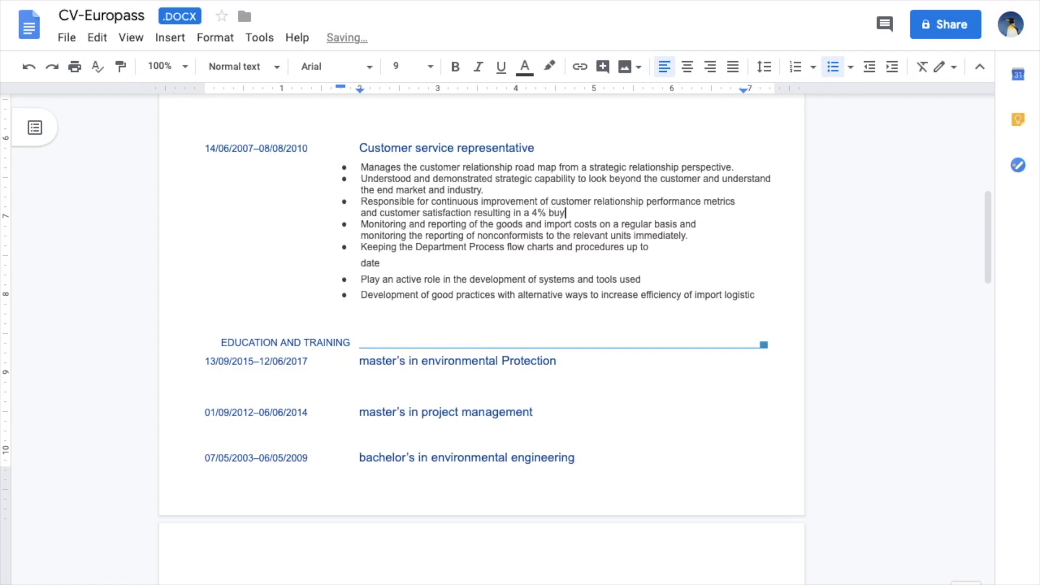
{"action": "type", "text": "p in custome"}
{"action": "type", "text": "r satisfactio"}
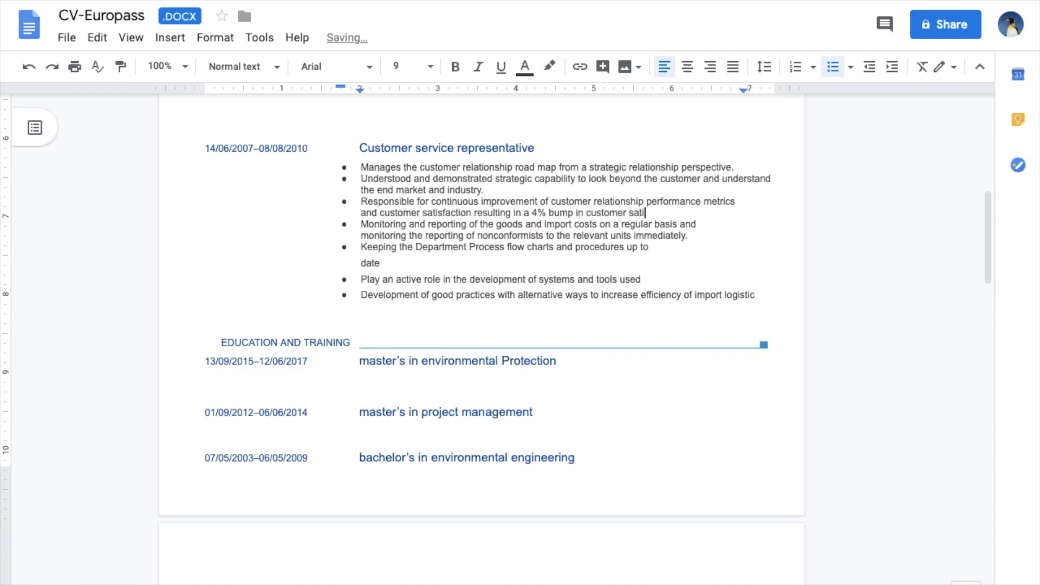
{"action": "type", "text": "n."}
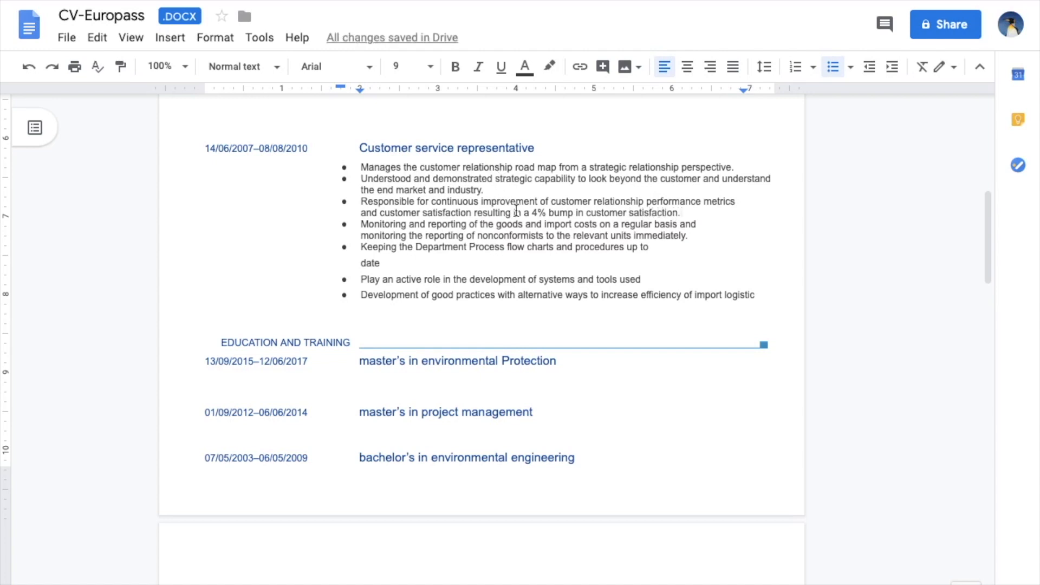
{"action": "left_click_drag", "start_coordinate": [532, 213], "coordinate": [678, 213]}
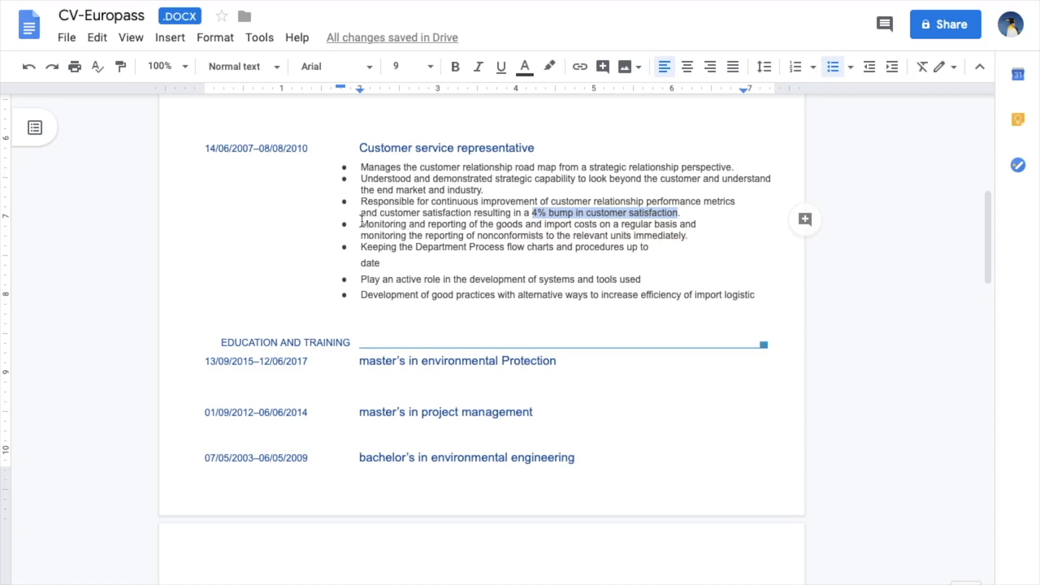
- Replace the "Monitoring and reporting" bullet text with "Ability to consistently monitor and handle various short term tasks resulting in a long term"
{"action": "left_click_drag", "start_coordinate": [361, 222], "coordinate": [693, 236]}
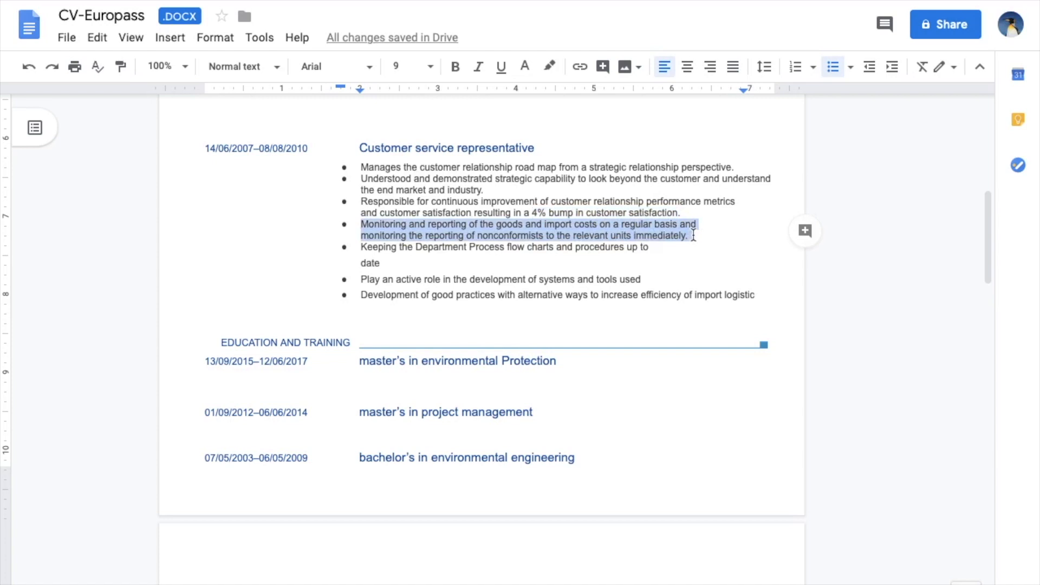
{"action": "type", "text": "Ability to"}
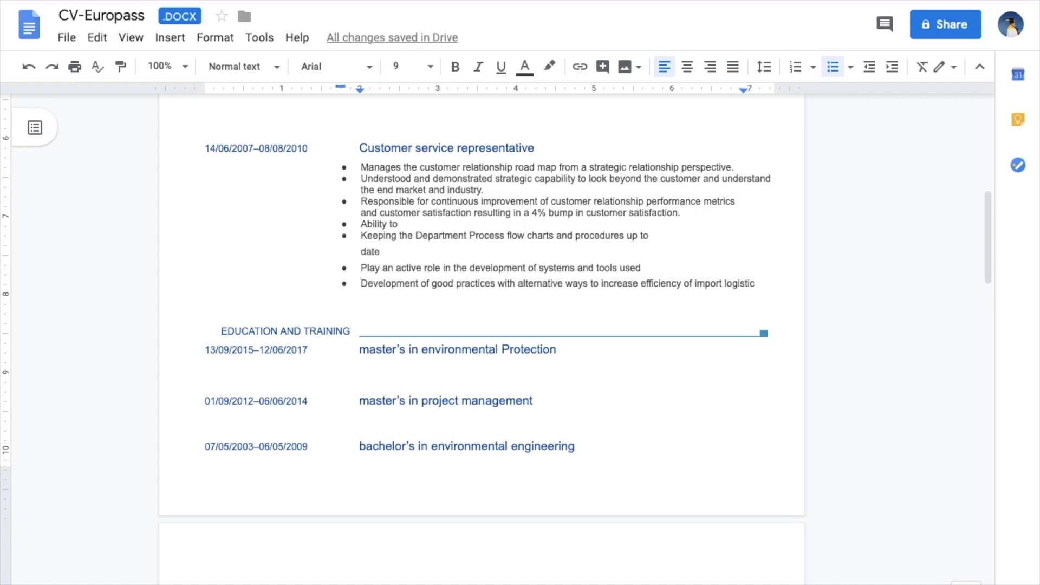
{"action": "type", "text": "persis"}
{"action": "key", "text": "BackSpace"}
{"action": "key", "text": "BackSpace"}
{"action": "key", "text": "BackSpace"}
{"action": "key", "text": "BackSpace"}
{"action": "key", "text": "BackSpace"}
{"action": "key", "text": "BackSpace"}
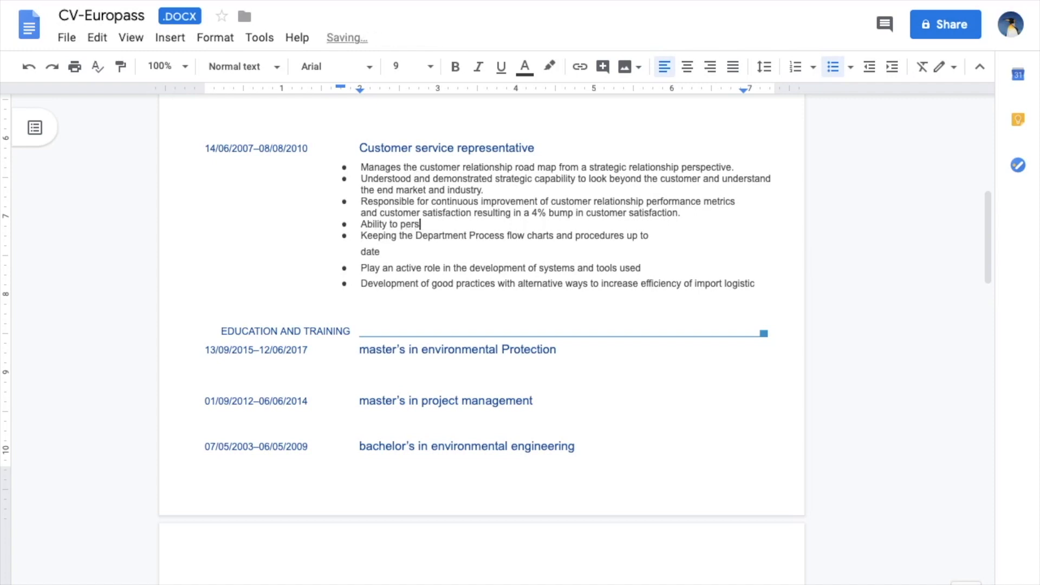
{"action": "type", "text": "consistently monitor "}
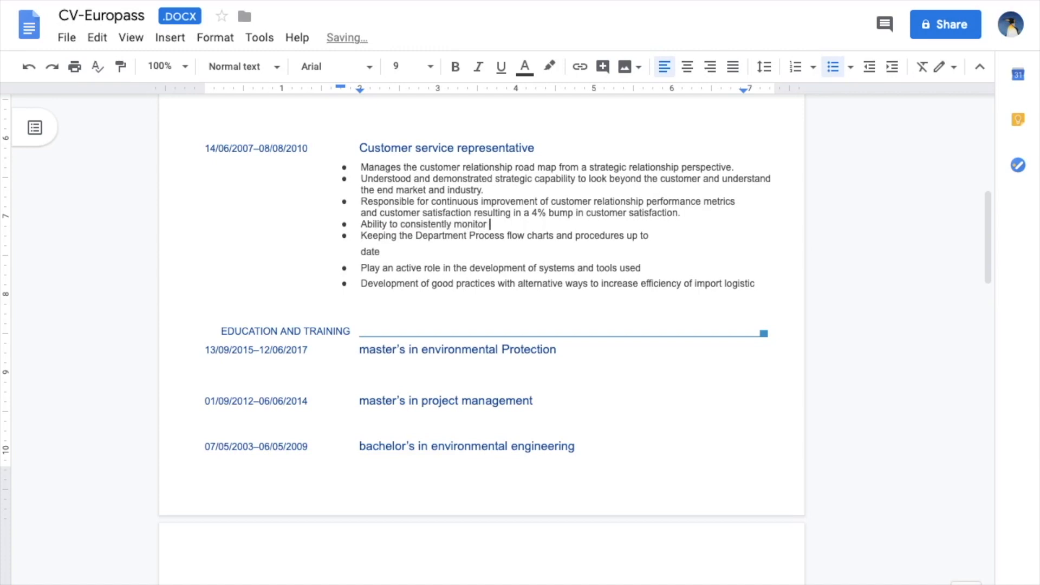
{"action": "type", "text": "and handle various shor"}
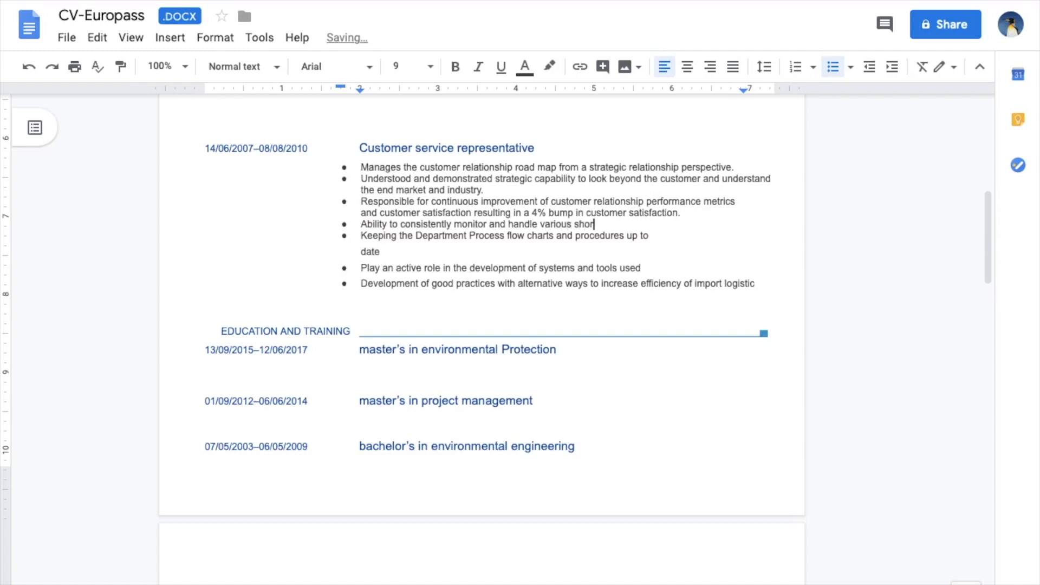
{"action": "type", "text": "t term tasks resulti"}
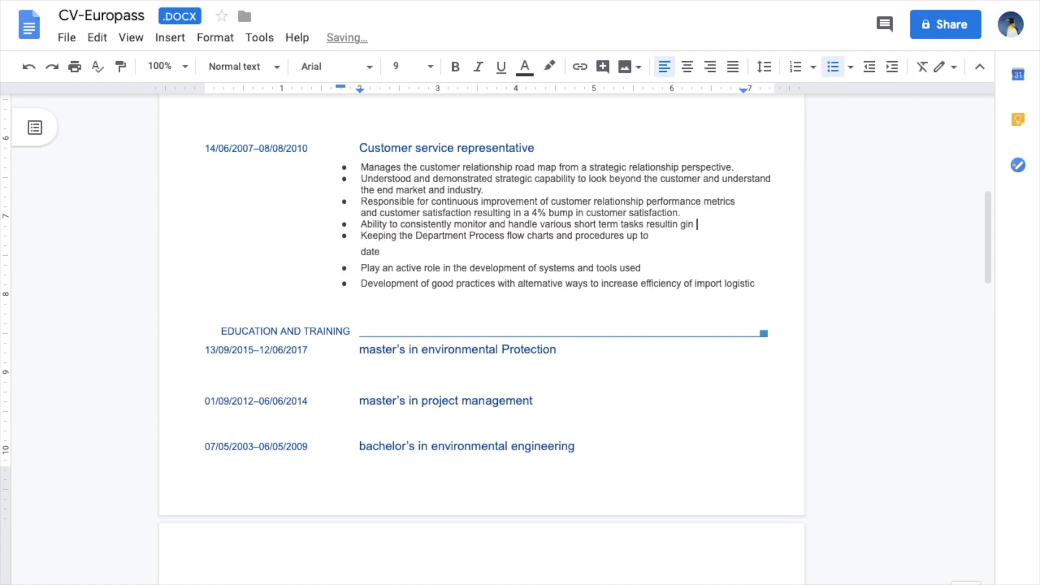
{"action": "type", "text": "ng in a long term "}
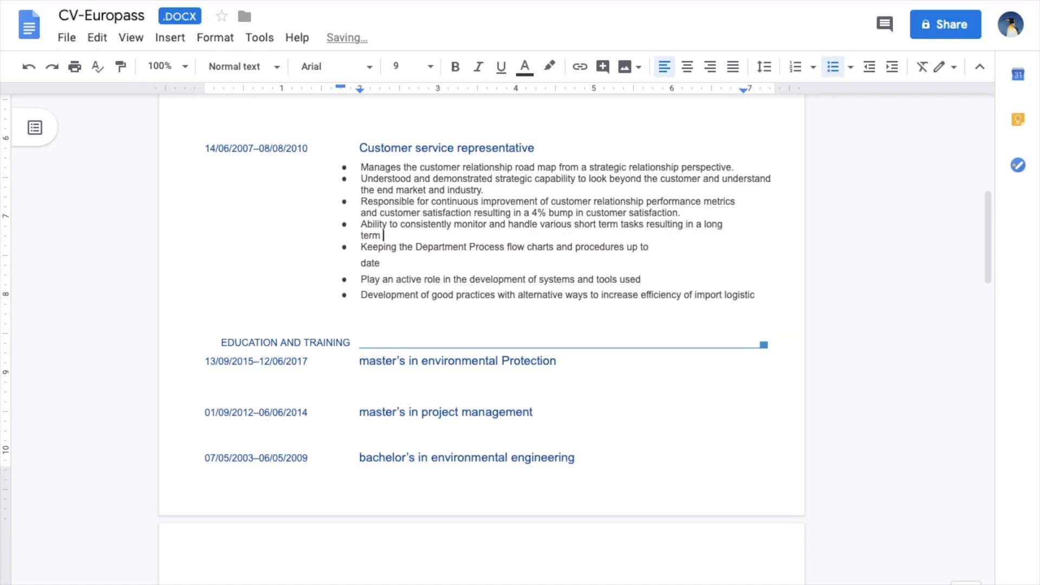
- Complete the short term tasks bullet with "improvement.", using the suggested spelling
{"action": "type", "text": "immprov"}
{"action": "key", "text": "BackSpace"}
{"action": "key", "text": "BackSpace"}
{"action": "key", "text": "BackSpace"}
{"action": "key", "text": "BackSpace"}
{"action": "key", "text": "BackSpace"}
{"action": "type", "text": "mprovement"}
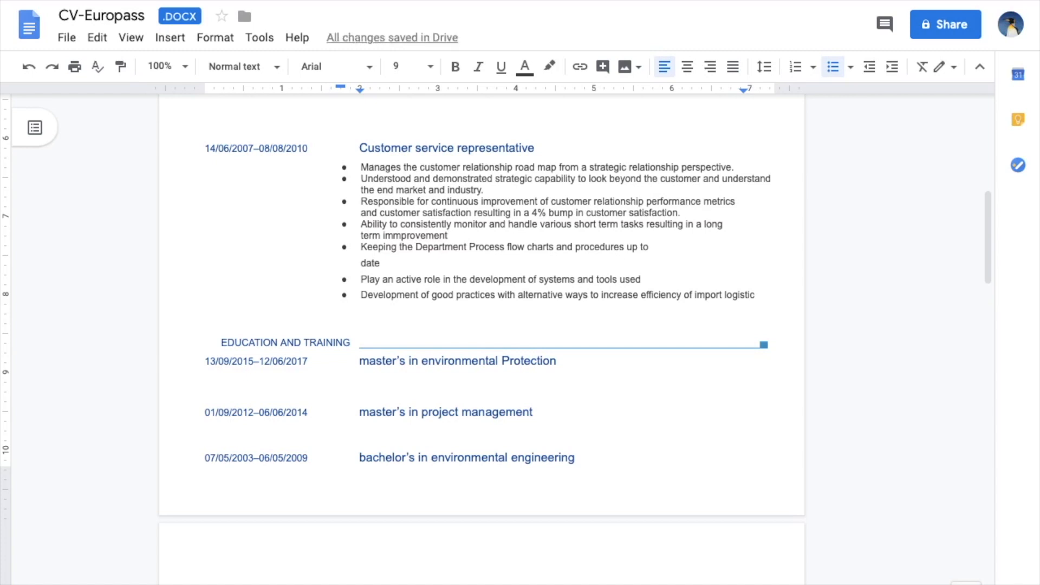
{"action": "key", "text": "BackSpace"}
{"action": "key", "text": "BackSpace"}
{"action": "key", "text": "BackSpace"}
{"action": "key", "text": "BackSpace"}
{"action": "key", "text": "BackSpace"}
{"action": "key", "text": "BackSpace"}
{"action": "key", "text": "BackSpace"}
{"action": "key", "text": "BackSpace"}
{"action": "key", "text": "BackSpace"}
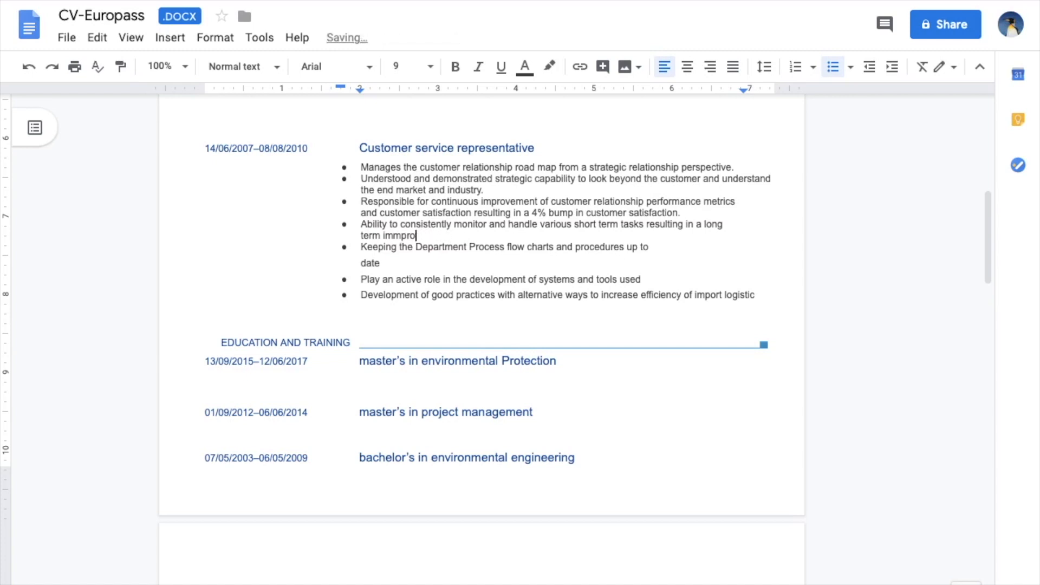
{"action": "type", "text": "provment."}
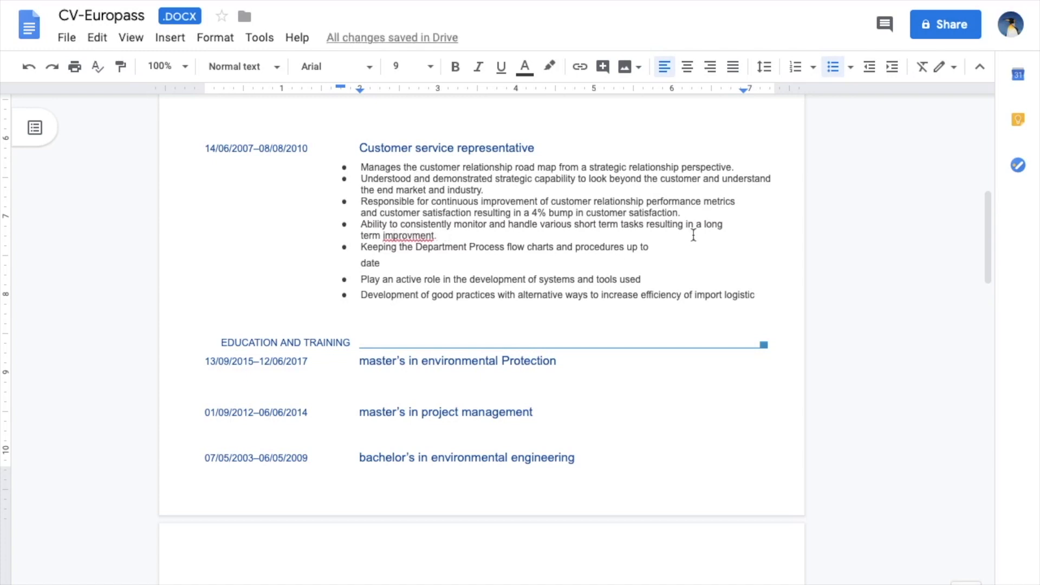
{"action": "left_click", "coordinate": [402, 233]}
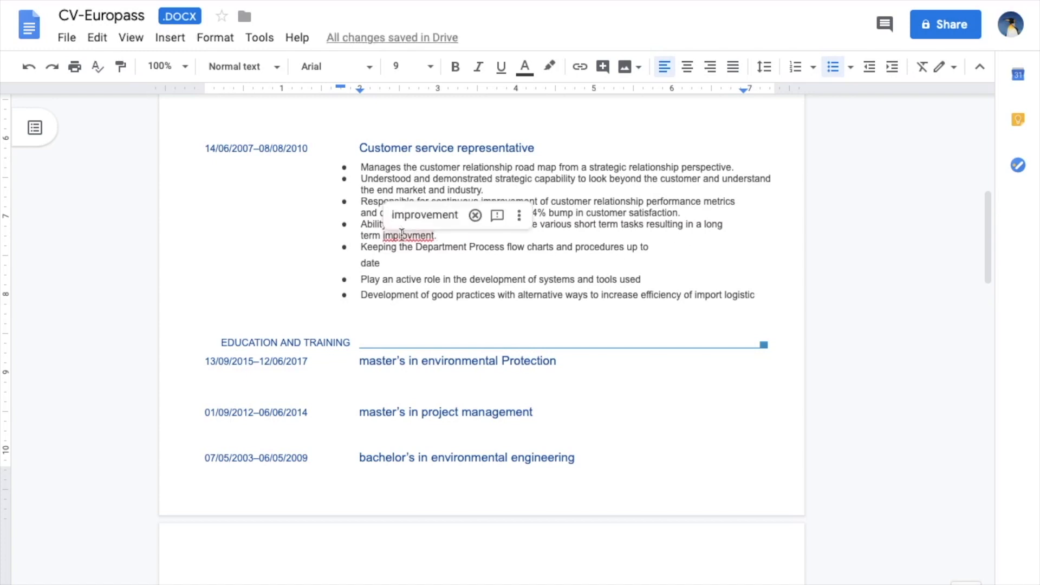
{"action": "left_click", "coordinate": [428, 216]}
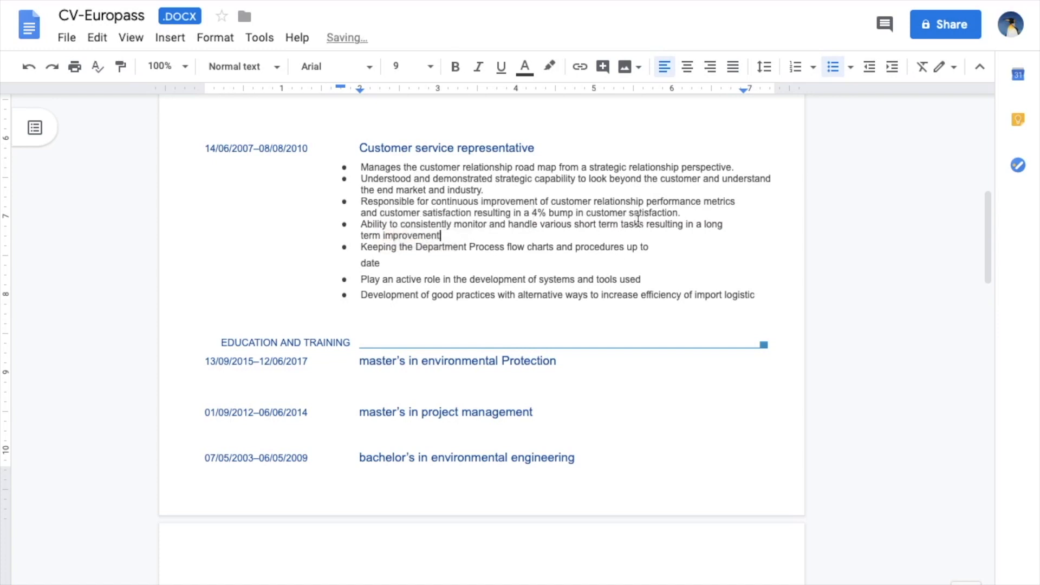
- Insert the placeholder "like ()" after "short term tasks" and replace the bullet's final period with "in the areas of ()"
{"action": "left_click", "coordinate": [644, 224]}
{"action": "type", "text": "like"}
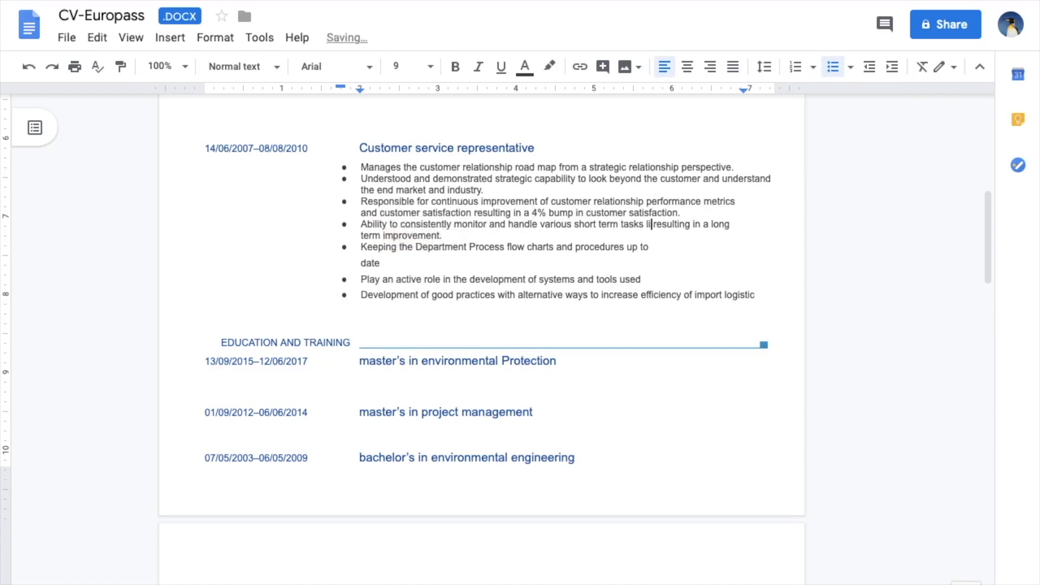
{"action": "type", "text": " ()"}
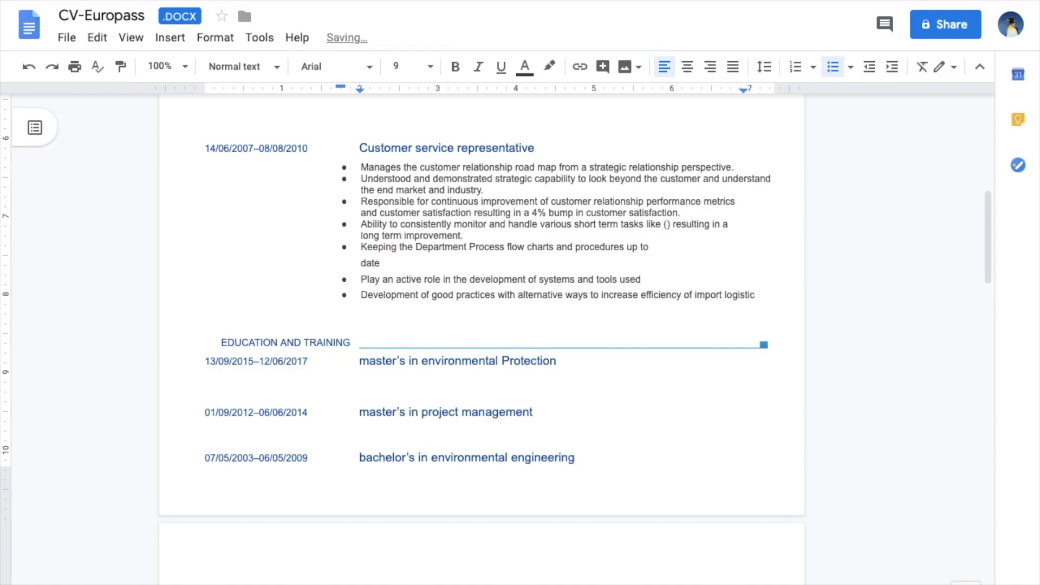
{"action": "left_click", "coordinate": [491, 236]}
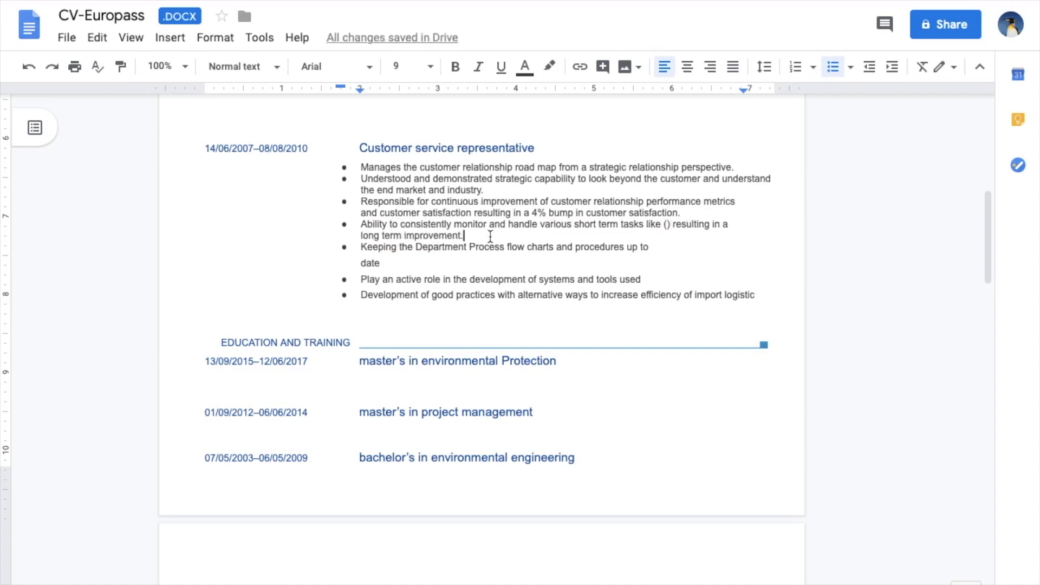
{"action": "key", "text": "BackSpace"}
{"action": "type", "text": "in the areas of ()"}
- Delete the bullet about keeping the Department Process flow charts and procedures up to date
{"action": "left_click", "coordinate": [359, 262]}
{"action": "left_click_drag", "start_coordinate": [364, 262], "coordinate": [388, 263]}
{"action": "left_click", "coordinate": [362, 247]}
{"action": "key", "text": "BackSpace"}
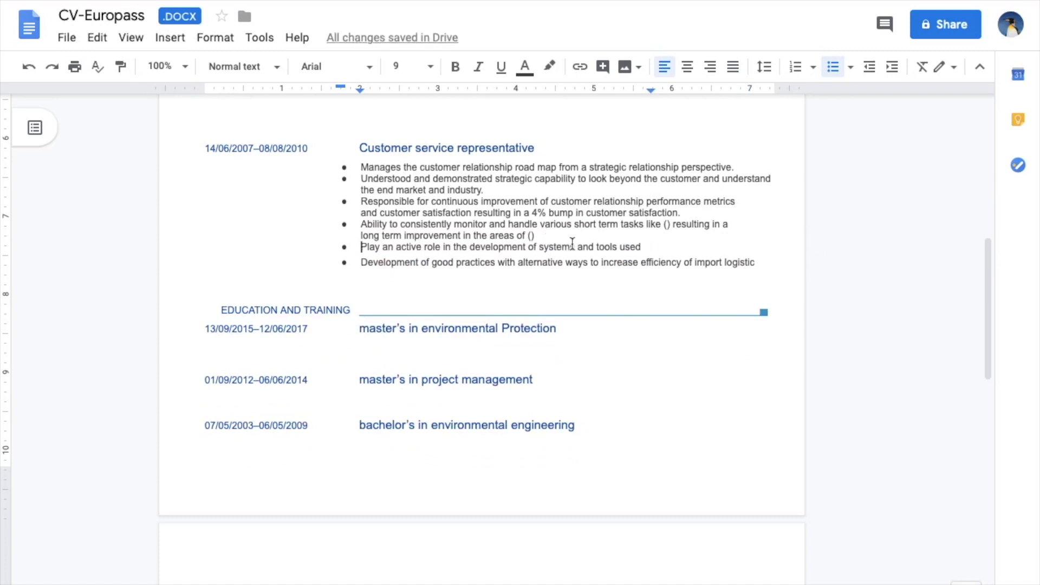
{"action": "left_click", "coordinate": [643, 247]}
{"action": "type", "text": ","}
{"action": "key", "text": "Return"}
{"action": "key", "text": "BackSpace"}
{"action": "type", "text": "Resu"}
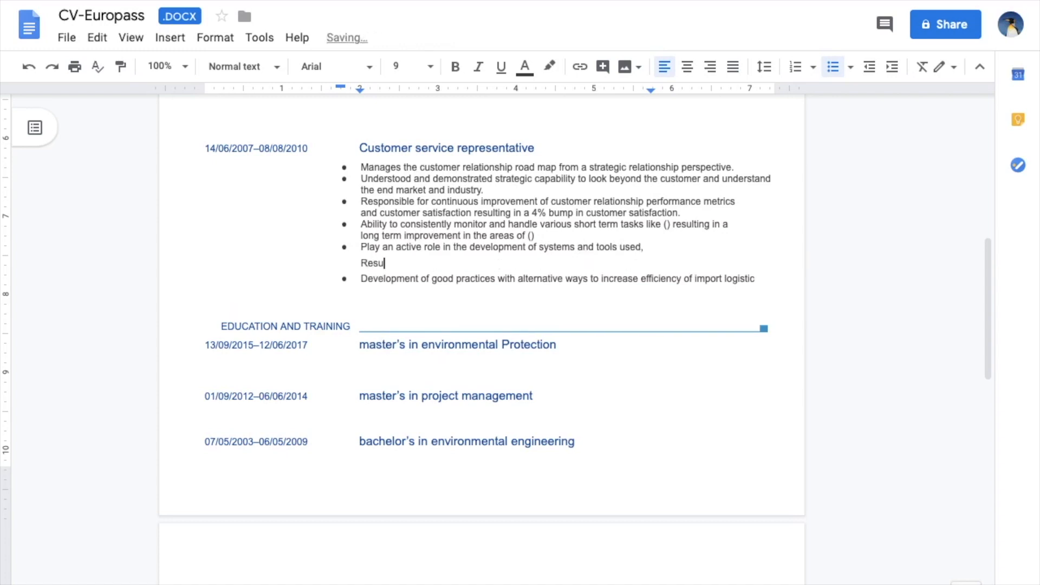
{"action": "type", "text": "lting in"}
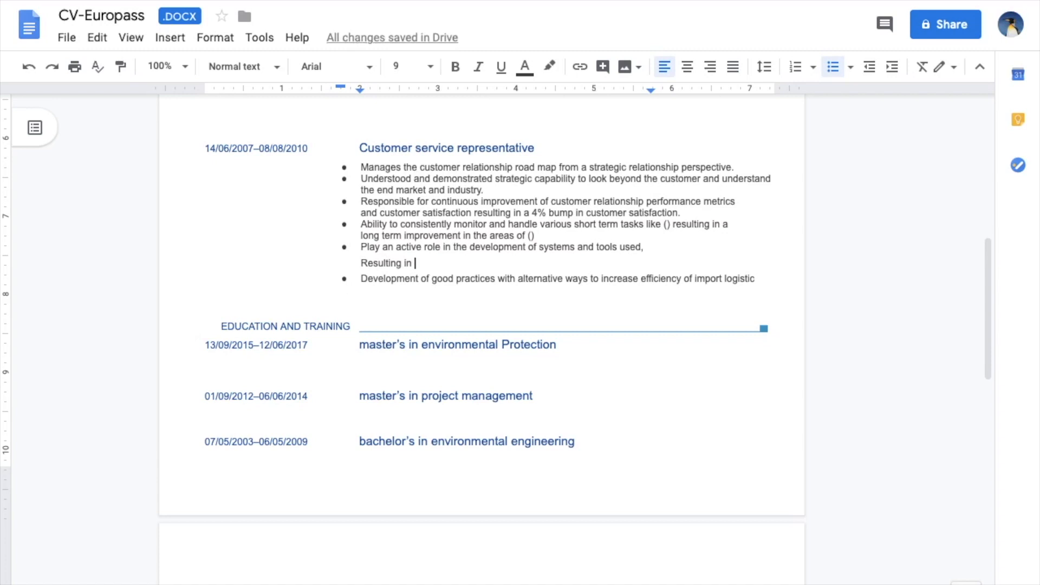
{"action": "key", "text": "BackSpace"}
{"action": "key", "text": "BackSpace"}
{"action": "key", "text": "BackSpace"}
{"action": "key", "text": "BackSpace"}
{"action": "key", "text": "BackSpace"}
{"action": "key", "text": "BackSpace"}
{"action": "key", "text": "BackSpace"}
{"action": "key", "text": "BackSpace"}
{"action": "key", "text": "BackSpace"}
{"action": "key", "text": "BackSpace"}
{"action": "key", "text": "BackSpace"}
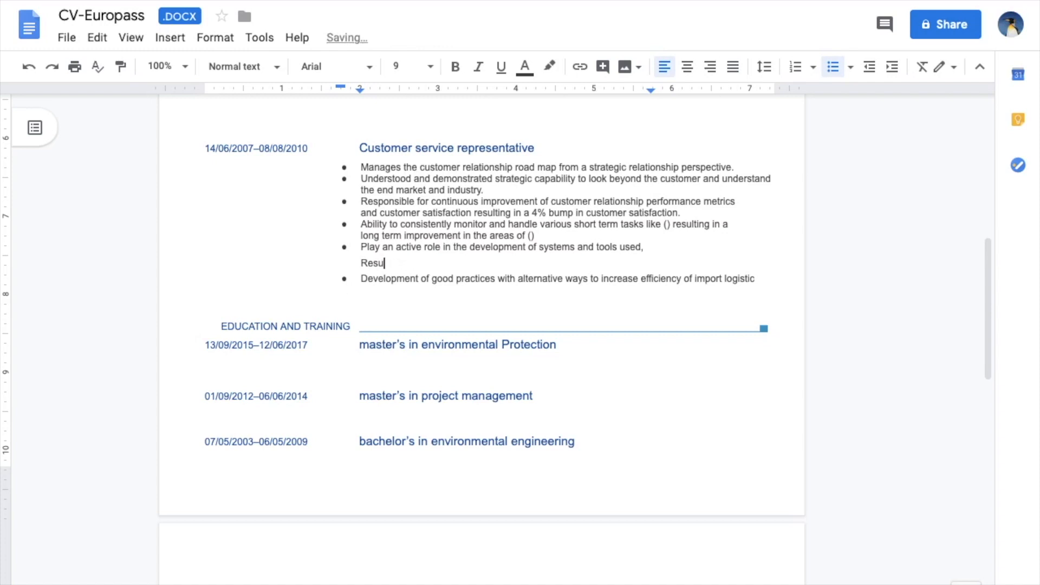
{"action": "key", "text": "BackSpace"}
{"action": "key", "text": "BackSpace"}
{"action": "key", "text": "BackSpace"}
{"action": "key", "text": "BackSpace"}
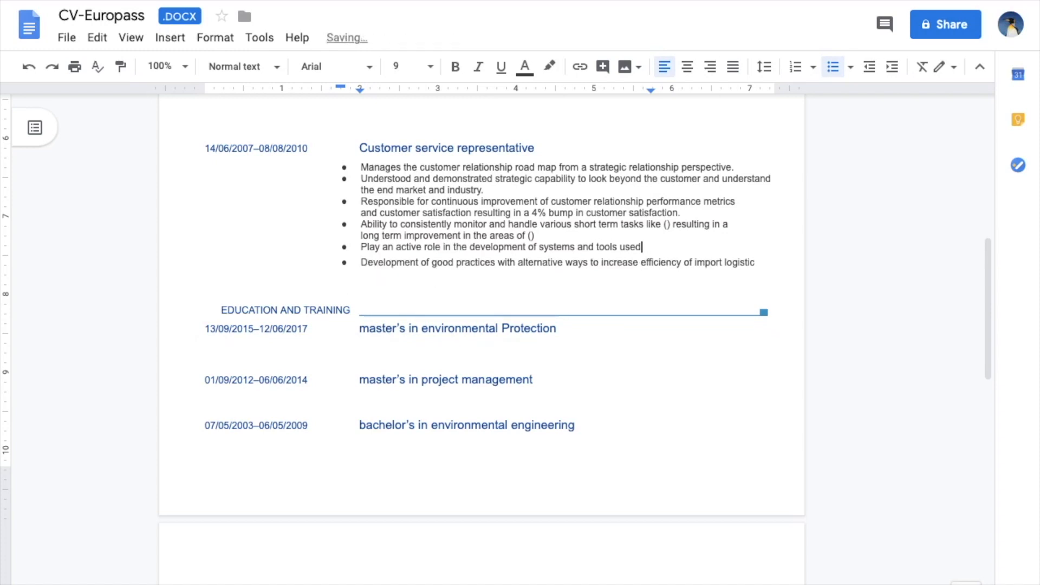
- Continue the systems and tools bullet on a new line with "and trained other employees in their effective usage."
{"action": "type", "text": ","}
{"action": "key", "text": "Return"}
{"action": "type", "text": "and"}
{"action": "key", "text": "BackSpace"}
{"action": "key", "text": "BackSpace"}
{"action": "key", "text": "BackSpace"}
{"action": "key", "text": "BackSpace"}
{"action": "key", "text": "Return"}
{"action": "type", "text": "and trained"}
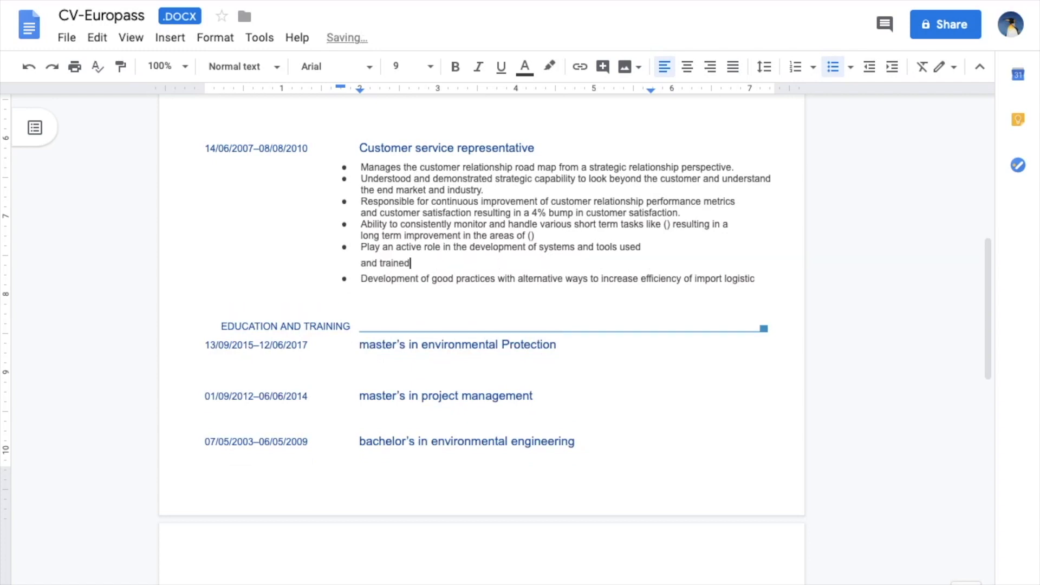
{"action": "type", "text": " other employees in their effecti"}
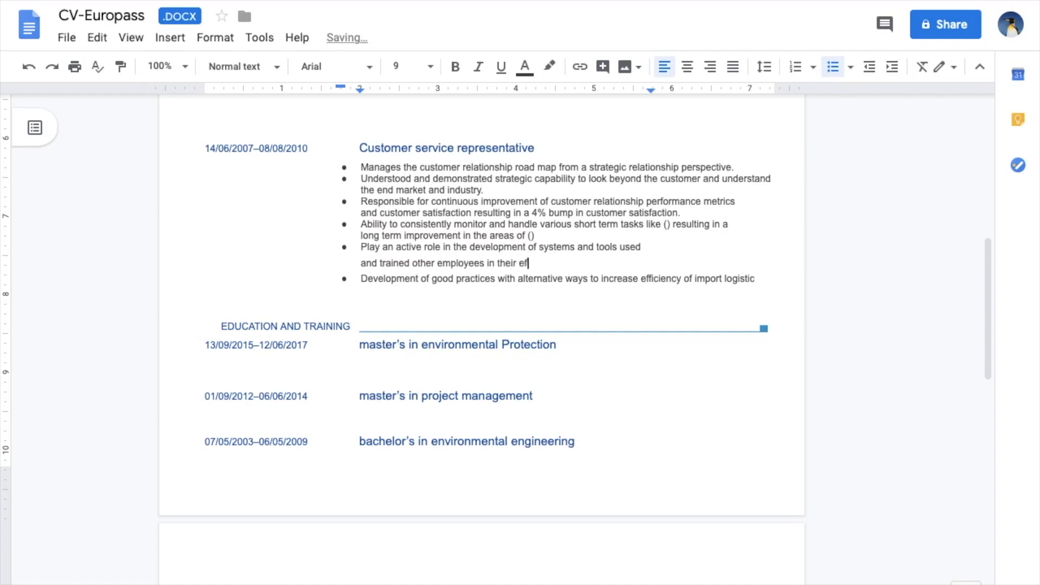
{"action": "key", "text": "BackSpace"}
{"action": "key", "text": "BackSpace"}
{"action": "key", "text": "BackSpace"}
{"action": "key", "text": "BackSpace"}
{"action": "key", "text": "BackSpace"}
{"action": "type", "text": "fective usage."}
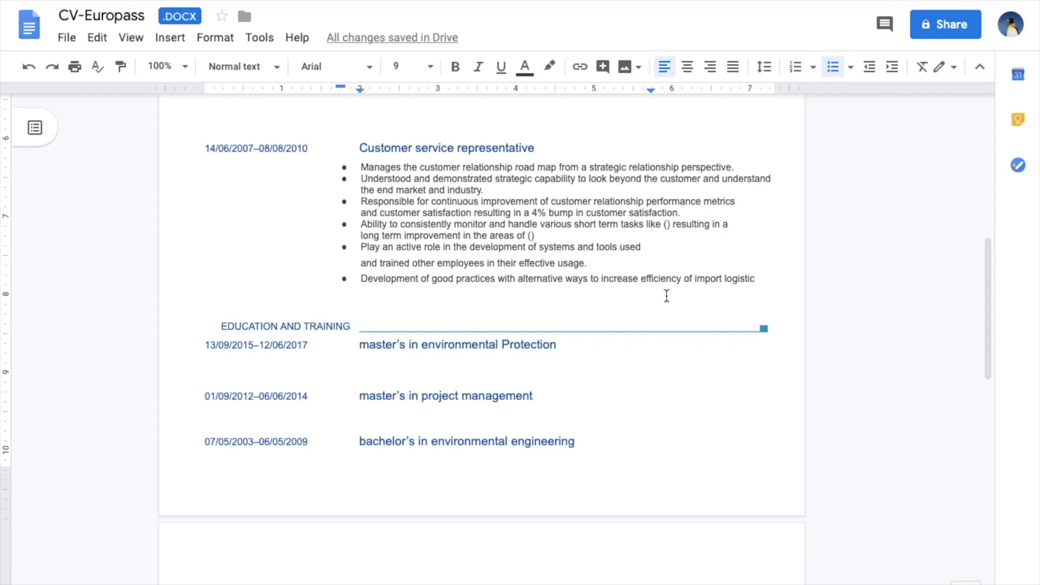
- Change "logistic" to "logistics" in the good practices bullet and extend it with "resulting in smoother operations."
{"action": "left_click", "coordinate": [756, 279]}
{"action": "type", "text": "s"}
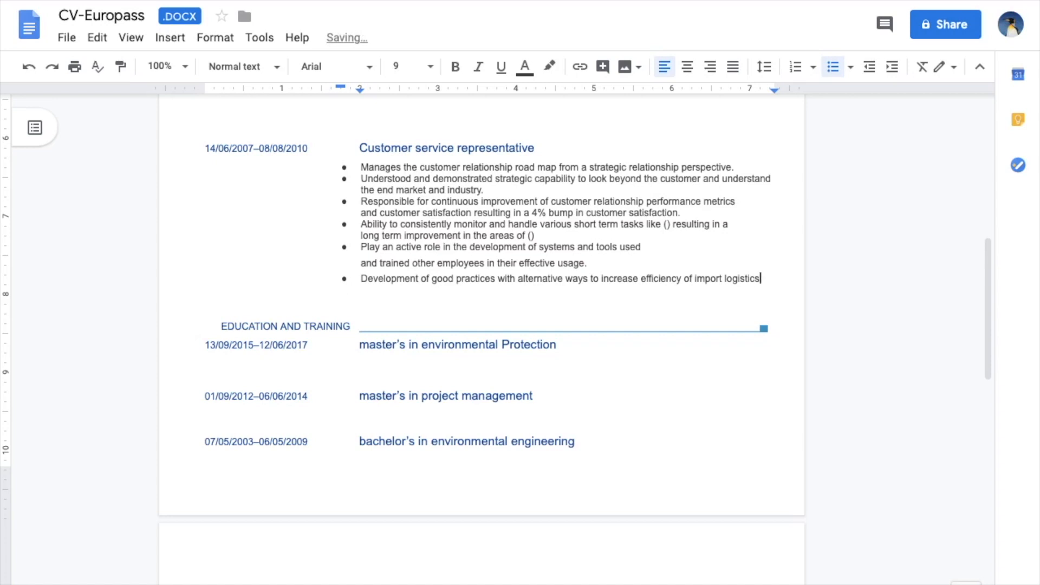
{"action": "type", "text": " resulting in"}
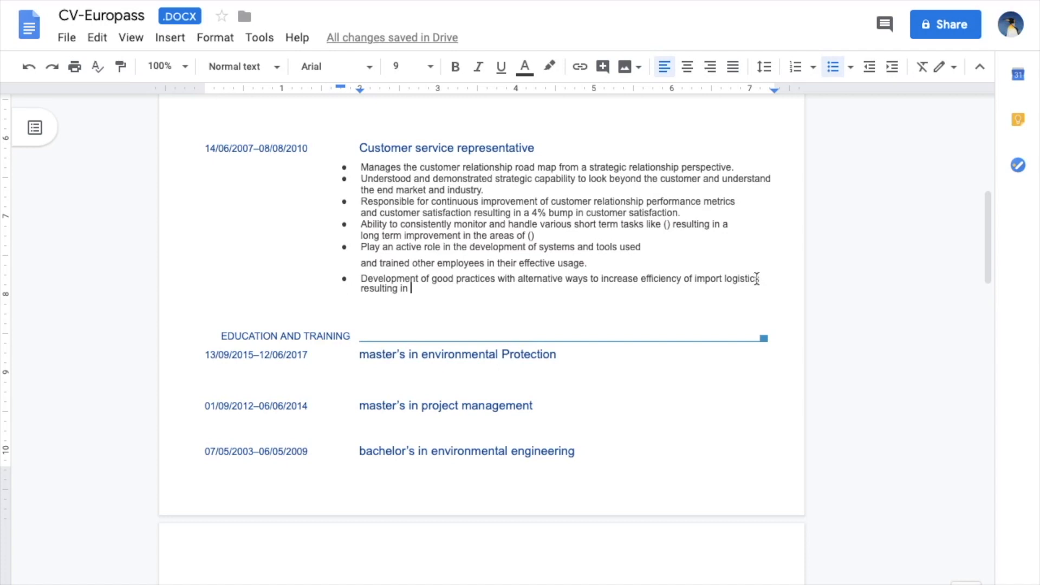
{"action": "type", "text": "smoother "}
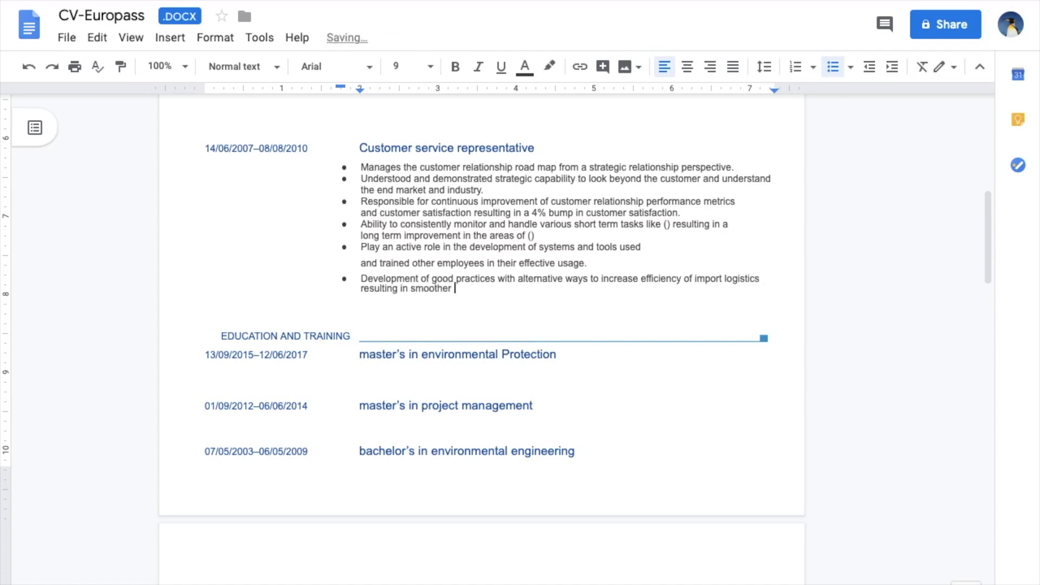
{"action": "type", "text": "operations."}
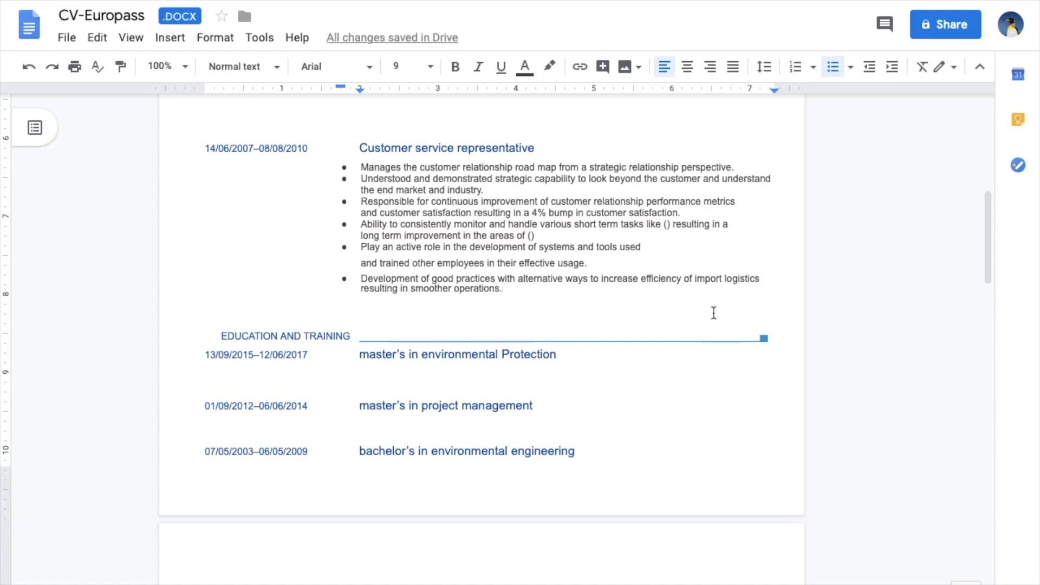
- Replace the "good listen" entry under Communication skills with "head of the university debating team"
{"action": "scroll", "coordinate": [713, 312], "scroll_direction": "up", "scroll_amount": 8}
{"action": "scroll", "coordinate": [713, 313], "scroll_direction": "down", "scroll_amount": 14}
{"action": "scroll", "coordinate": [713, 313], "scroll_direction": "up", "scroll_amount": 4}
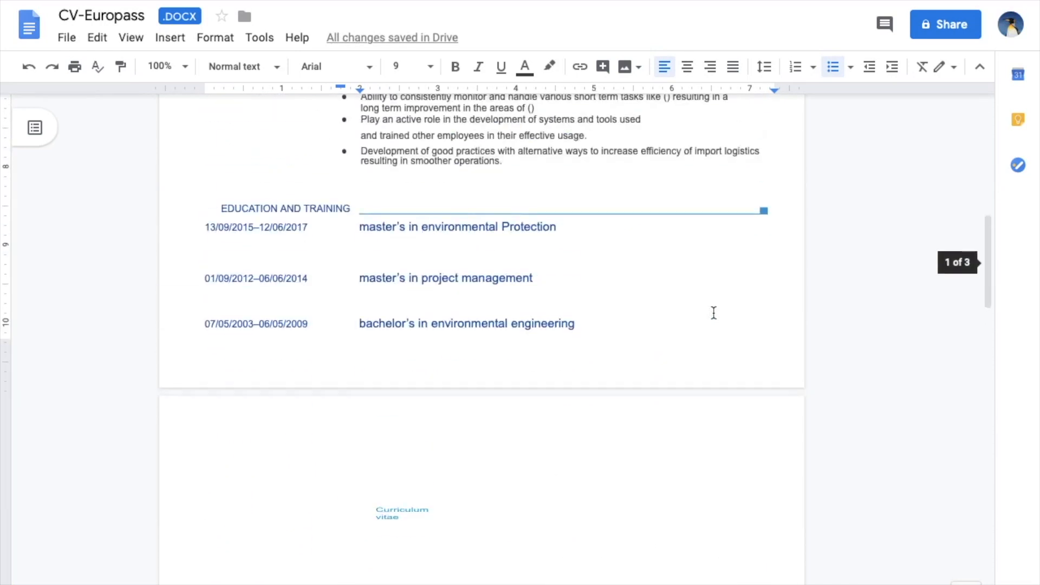
{"action": "scroll", "coordinate": [713, 313], "scroll_direction": "down", "scroll_amount": 10}
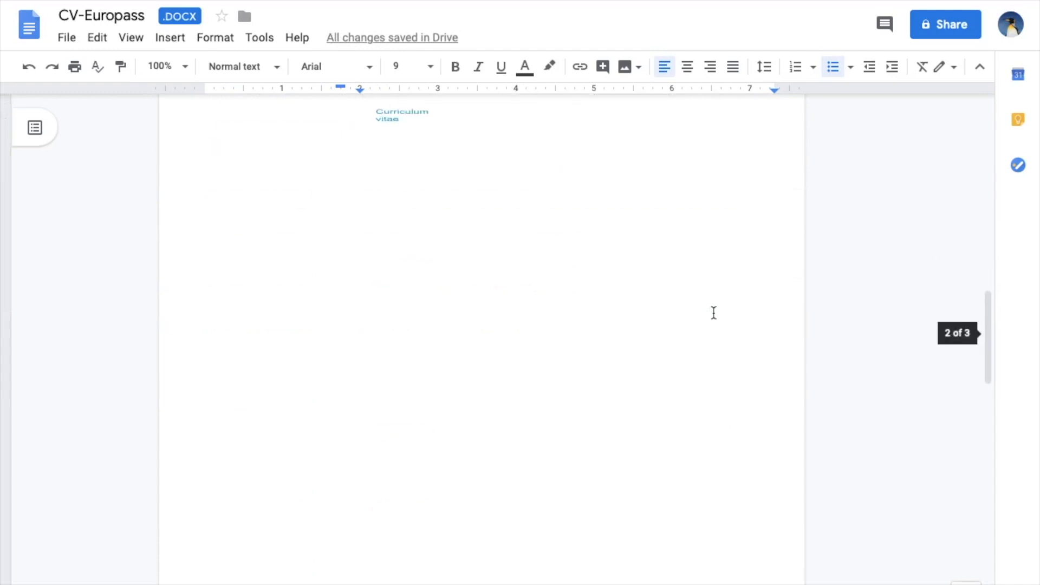
{"action": "scroll", "coordinate": [714, 313], "scroll_direction": "down", "scroll_amount": 10}
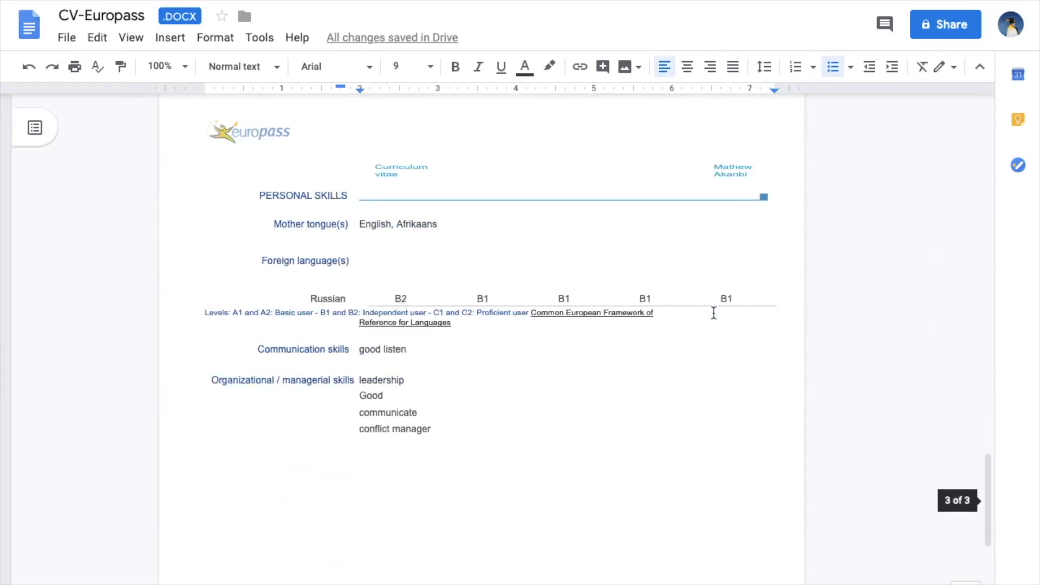
{"action": "scroll", "coordinate": [390, 358], "scroll_direction": "down", "scroll_amount": 1}
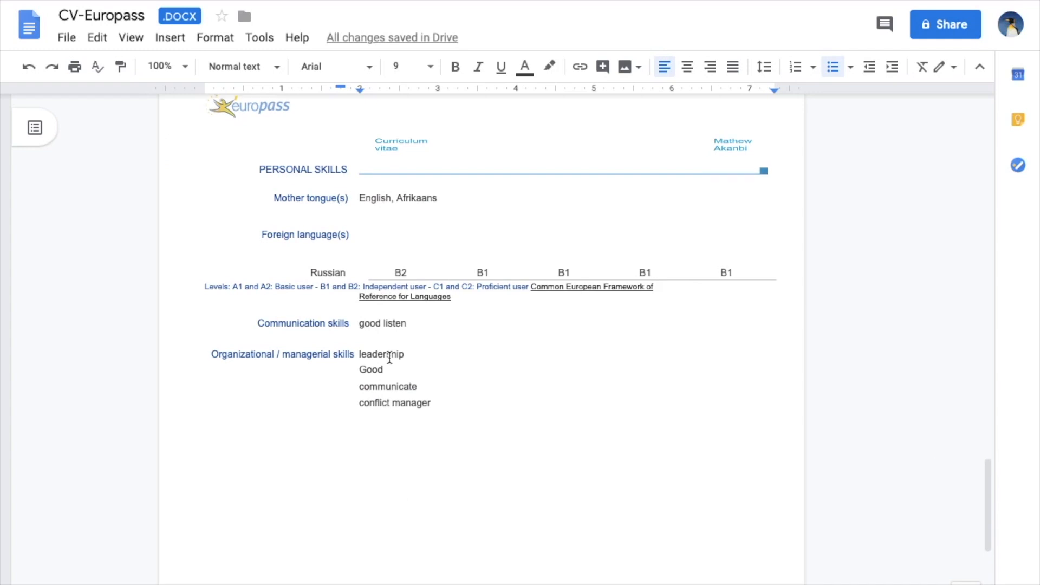
{"action": "left_click_drag", "start_coordinate": [430, 371], "coordinate": [248, 291]}
{"action": "scroll", "coordinate": [248, 291], "scroll_direction": "down", "scroll_amount": 3}
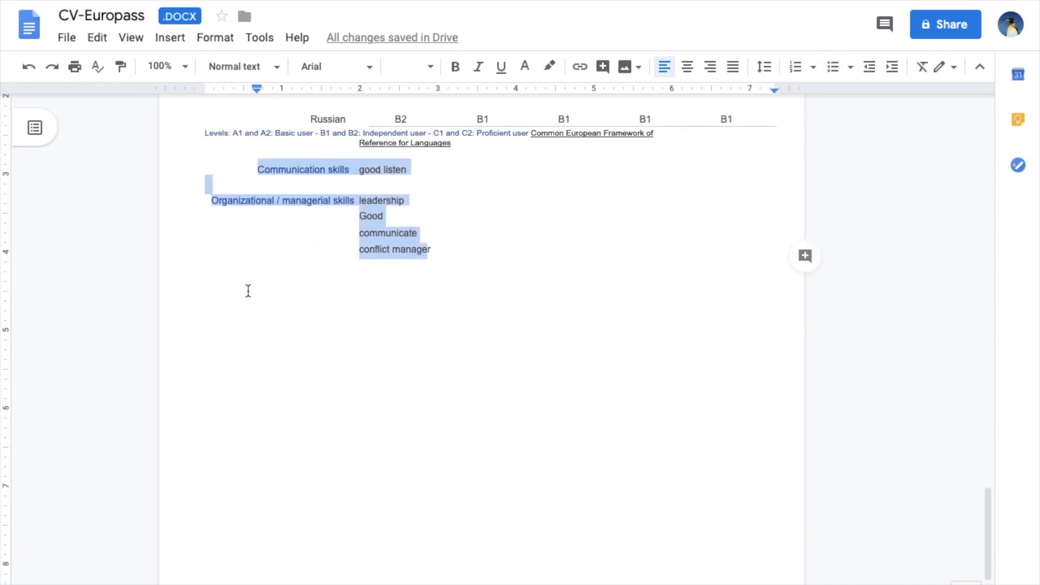
{"action": "left_click", "coordinate": [372, 179]}
{"action": "left_click_drag", "start_coordinate": [360, 170], "coordinate": [420, 162]}
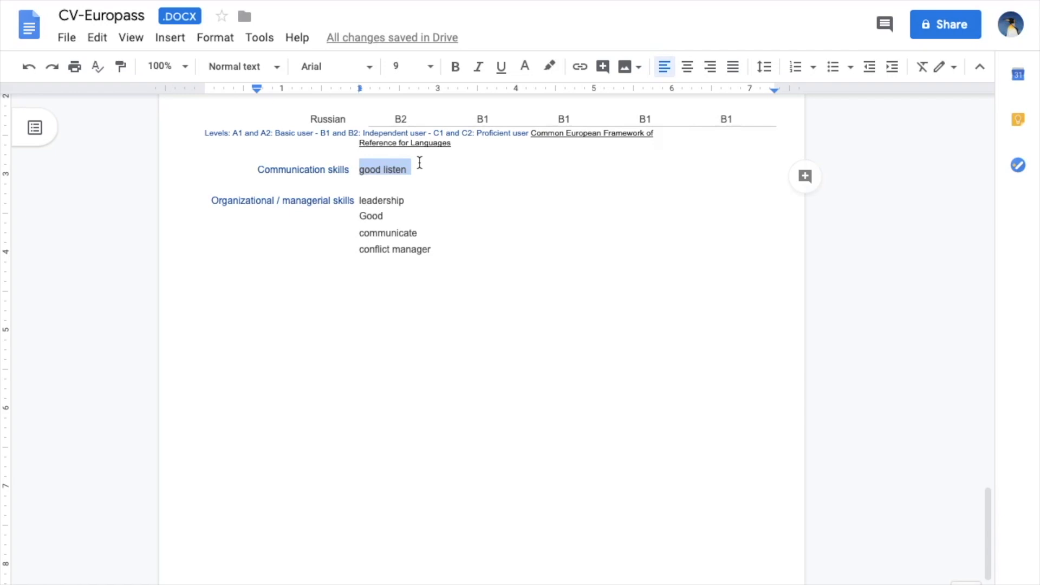
{"action": "key", "text": "BackSpace"}
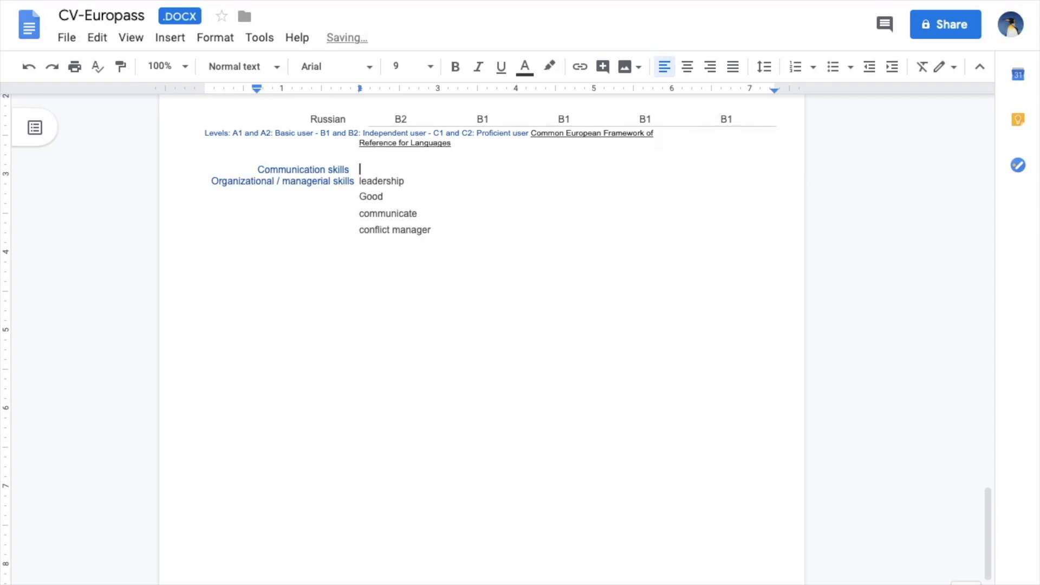
{"action": "type", "text": "I"}
{"action": "key", "text": "BackSpace"}
{"action": "key", "text": "BackSpace"}
{"action": "type", "text": "head of the university debating team"}
- Add a second line reading "Frequent public speaker" under Communication skills, followed by an empty line
{"action": "key", "text": "Return"}
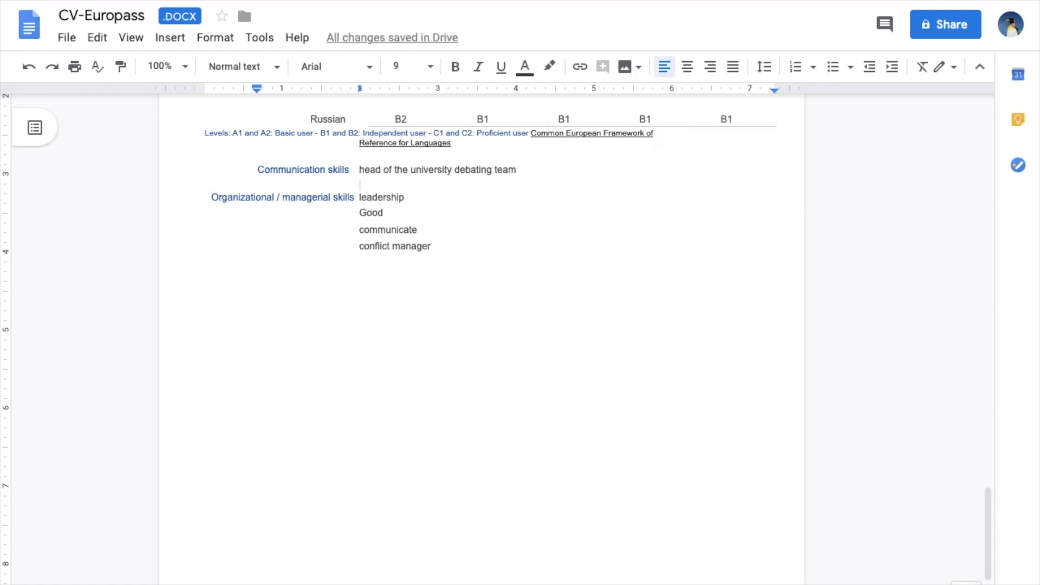
{"action": "type", "text": "Frre"}
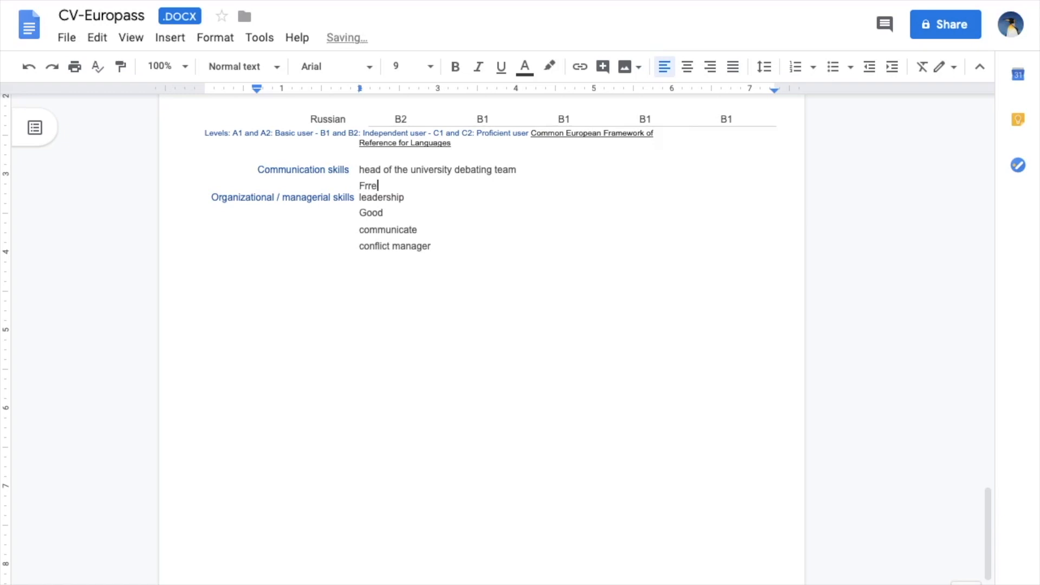
{"action": "key", "text": "BackSpace"}
{"action": "type", "text": "quent public speaker"}
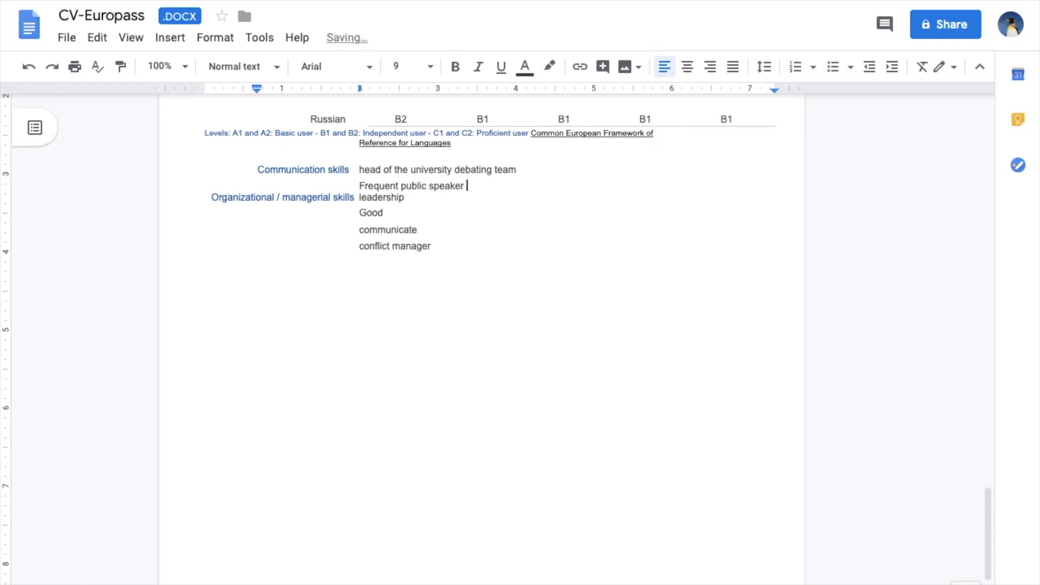
{"action": "key", "text": "Return"}
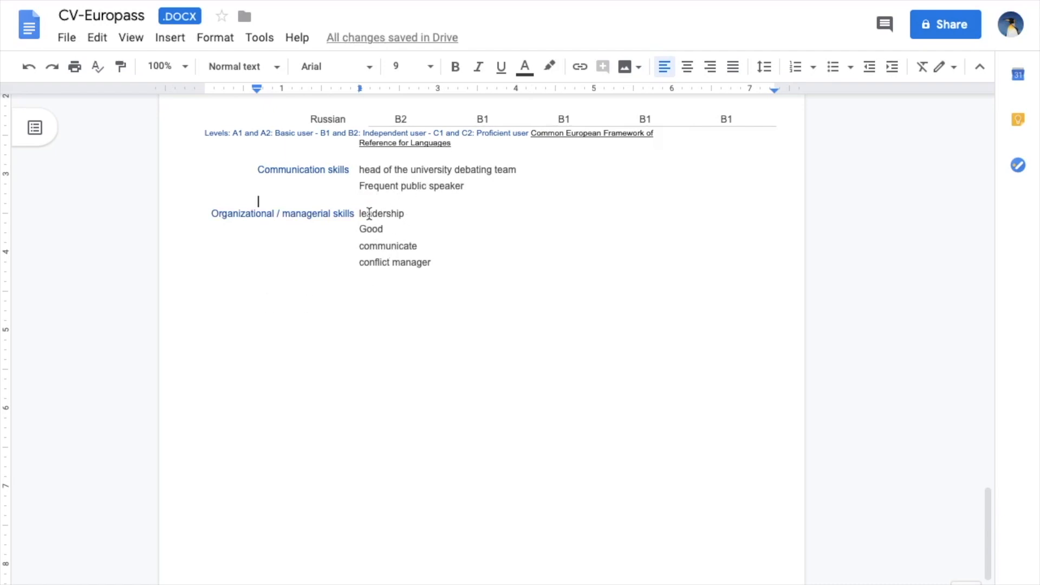
- Delete the Organizational / managerial skills section with all its entries, and return to the beginning of the CV
{"action": "scroll", "coordinate": [387, 210], "scroll_direction": "down", "scroll_amount": 1}
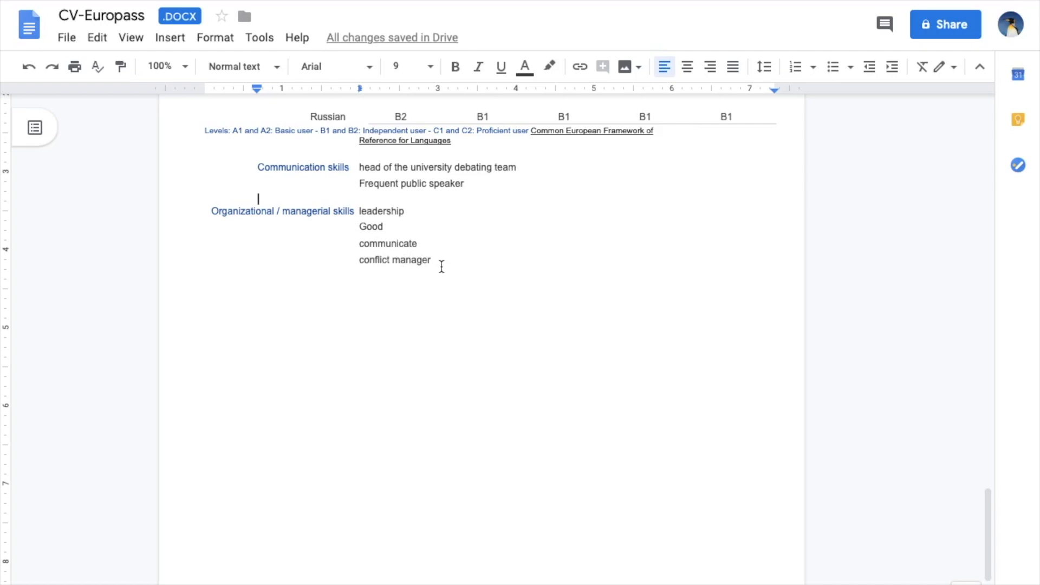
{"action": "left_click_drag", "start_coordinate": [442, 266], "coordinate": [213, 212]}
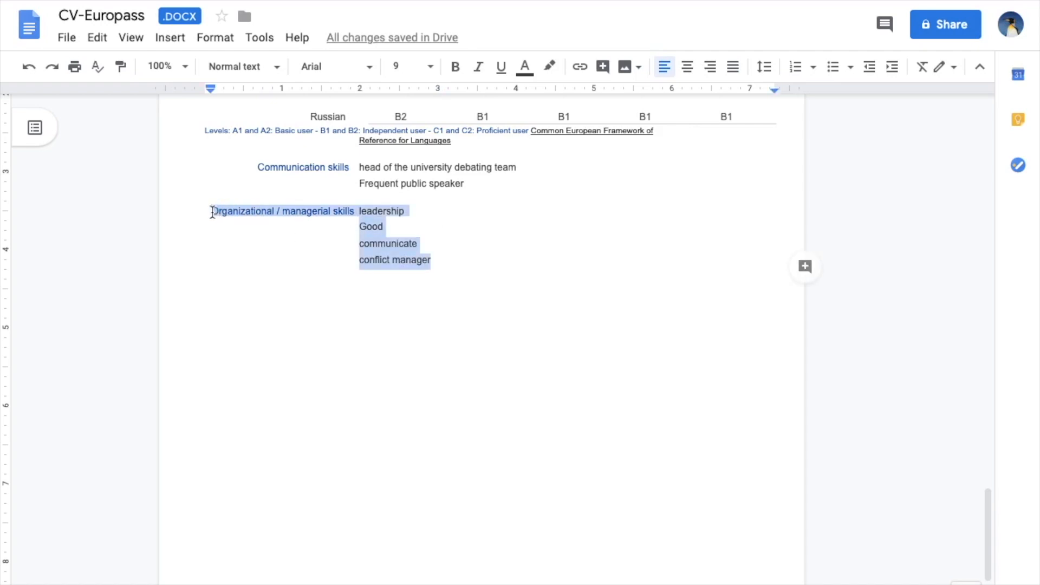
{"action": "key", "text": "BackSpace"}
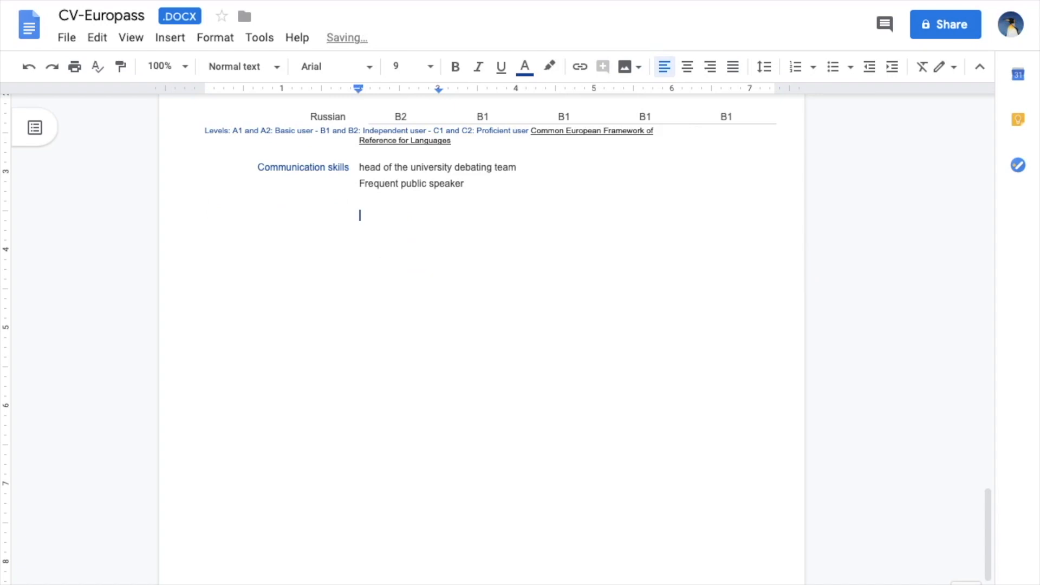
{"action": "scroll", "coordinate": [482, 340], "scroll_direction": "up", "scroll_amount": 20}
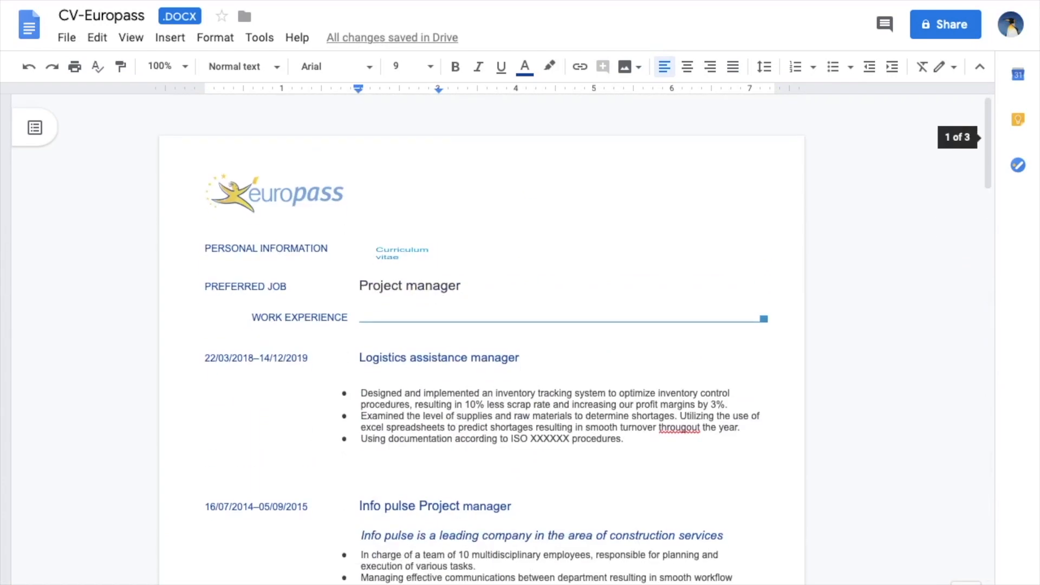
- Review the revised work experience bullets of all three jobs and the education and training entries on the first page
{"action": "scroll", "coordinate": [483, 340], "scroll_direction": "down", "scroll_amount": 4}
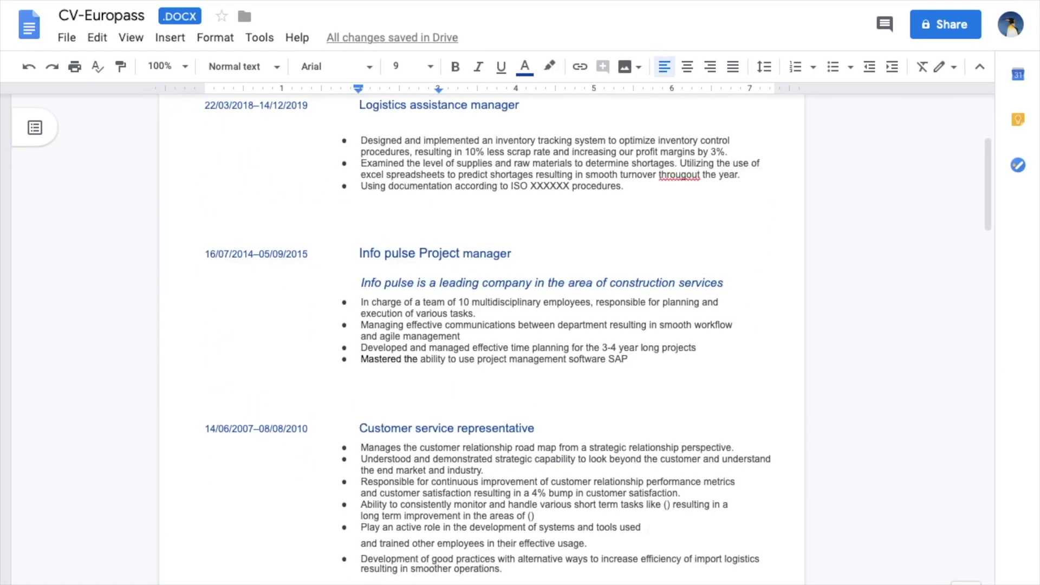
{"action": "scroll", "coordinate": [482, 341], "scroll_direction": "up", "scroll_amount": 4}
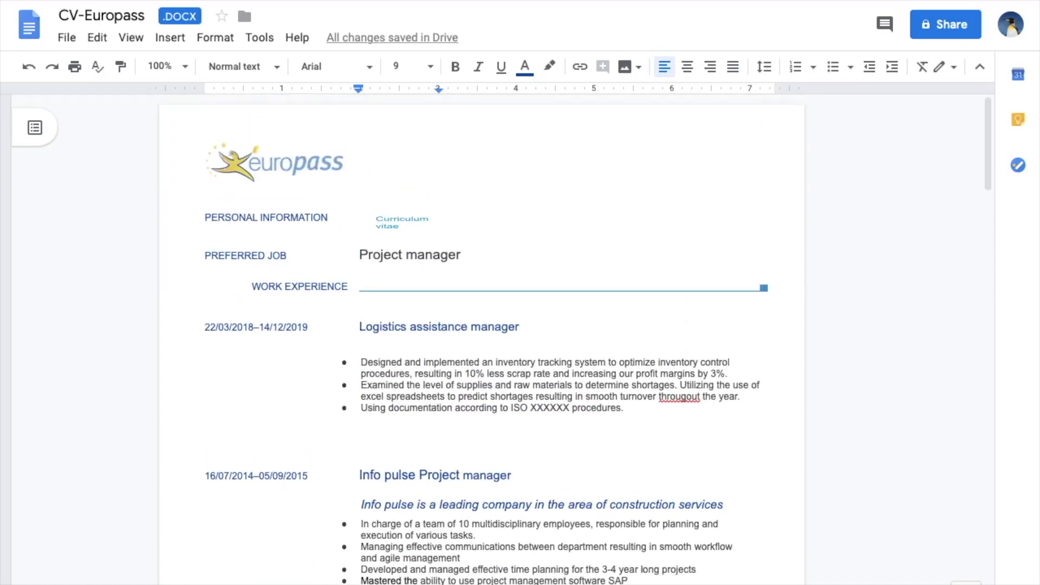
{"action": "scroll", "coordinate": [482, 340], "scroll_direction": "down", "scroll_amount": 7}
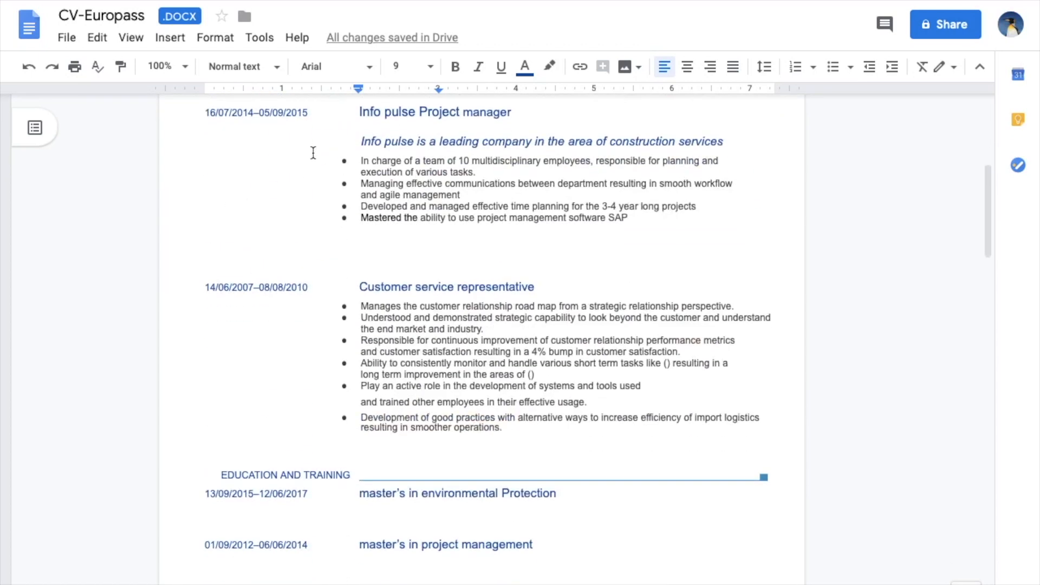
{"action": "scroll", "coordinate": [348, 255], "scroll_direction": "down", "scroll_amount": 4}
{"action": "scroll", "coordinate": [347, 255], "scroll_direction": "up", "scroll_amount": 2}
{"action": "scroll", "coordinate": [347, 255], "scroll_direction": "up", "scroll_amount": 8}
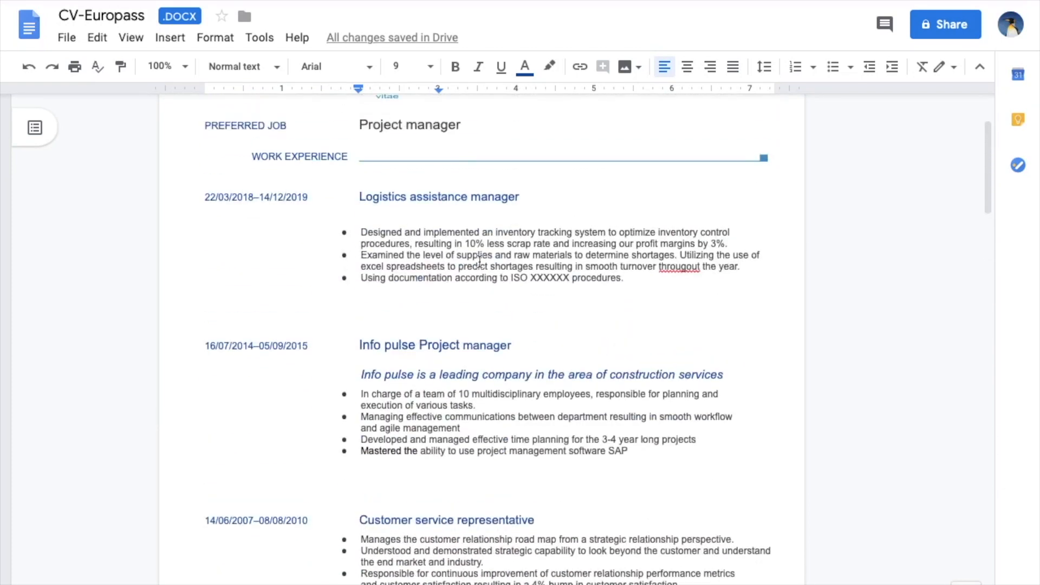
{"action": "scroll", "coordinate": [492, 257], "scroll_direction": "down", "scroll_amount": 1}
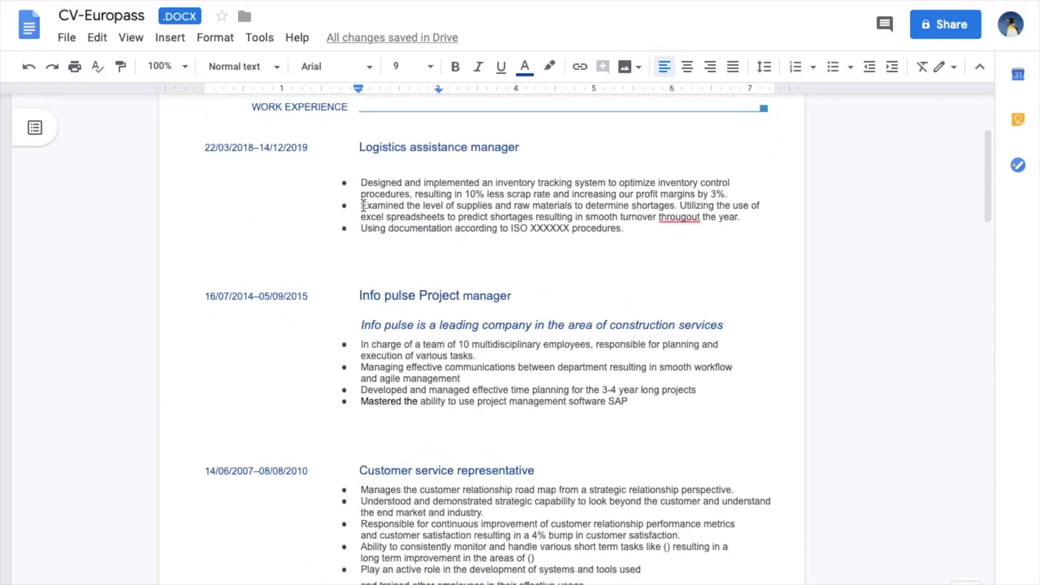
{"action": "scroll", "coordinate": [445, 213], "scroll_direction": "up", "scroll_amount": 2}
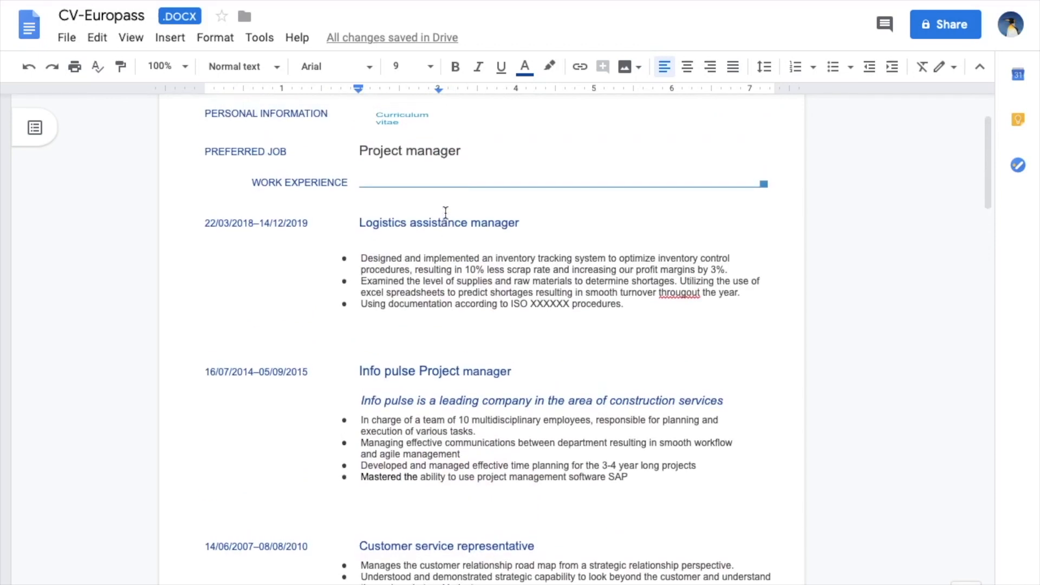
{"action": "scroll", "coordinate": [457, 249], "scroll_direction": "down", "scroll_amount": 2}
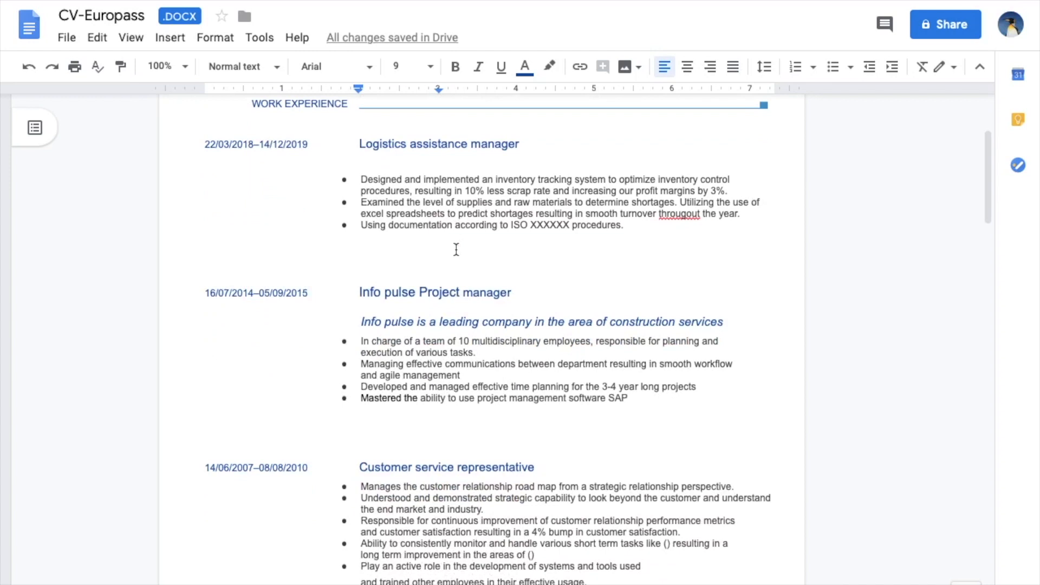
{"action": "scroll", "coordinate": [456, 249], "scroll_direction": "down", "scroll_amount": 3}
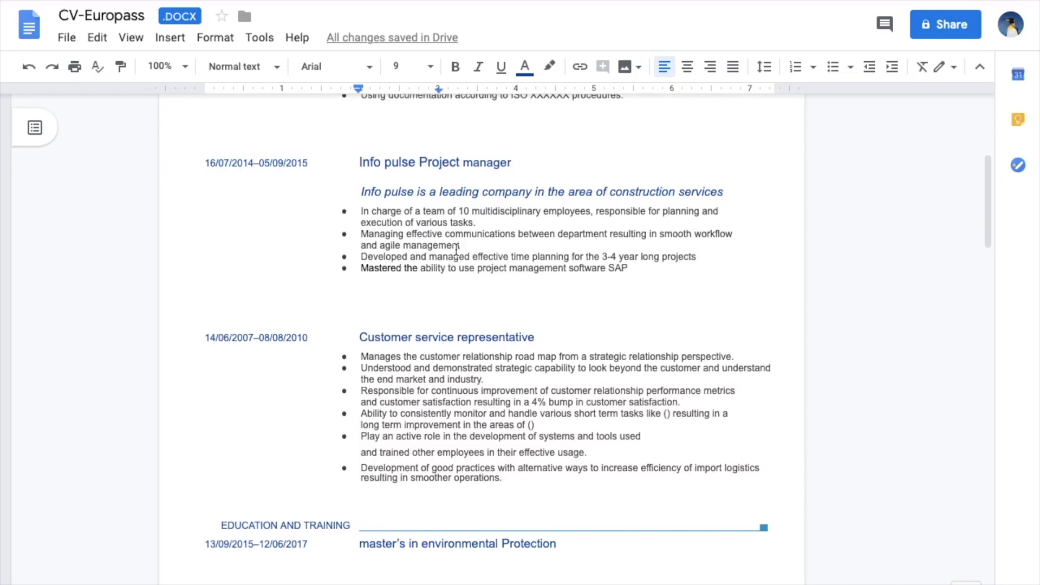
{"action": "scroll", "coordinate": [456, 249], "scroll_direction": "down", "scroll_amount": 3}
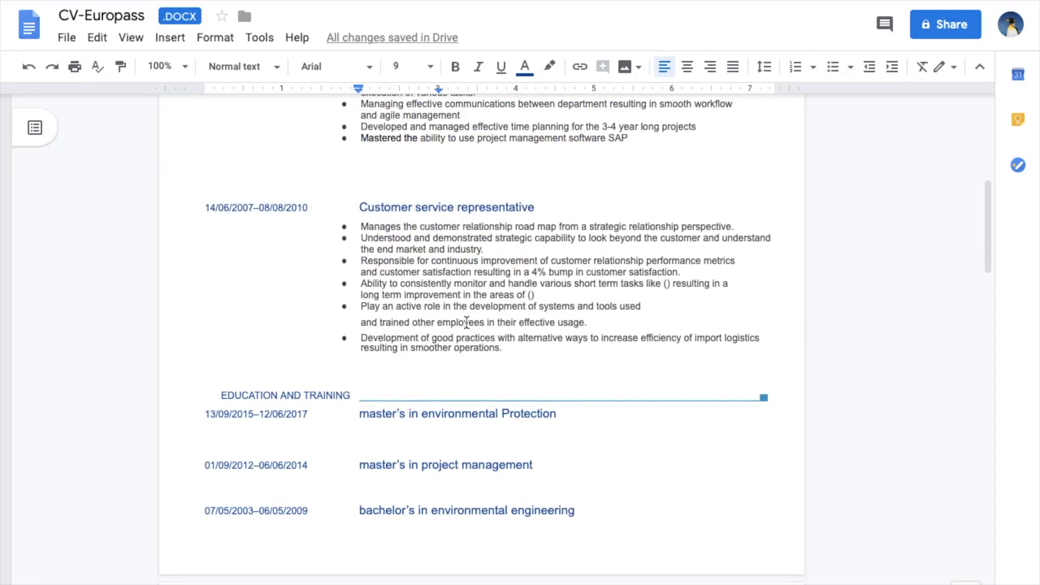
{"action": "scroll", "coordinate": [467, 323], "scroll_direction": "up", "scroll_amount": 1}
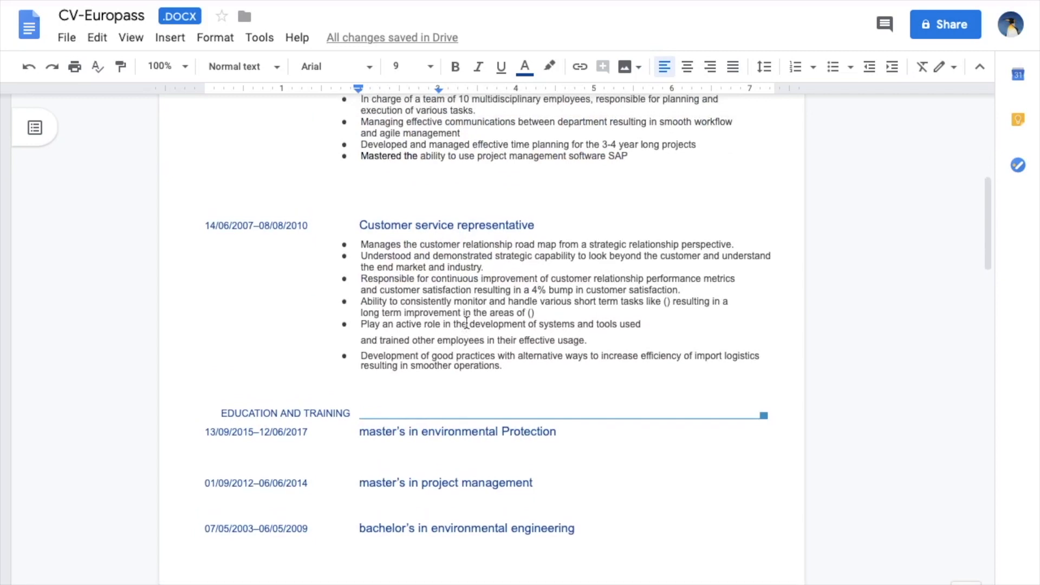
{"action": "scroll", "coordinate": [473, 314], "scroll_direction": "up", "scroll_amount": 5}
{"action": "scroll", "coordinate": [472, 313], "scroll_direction": "up", "scroll_amount": 3}
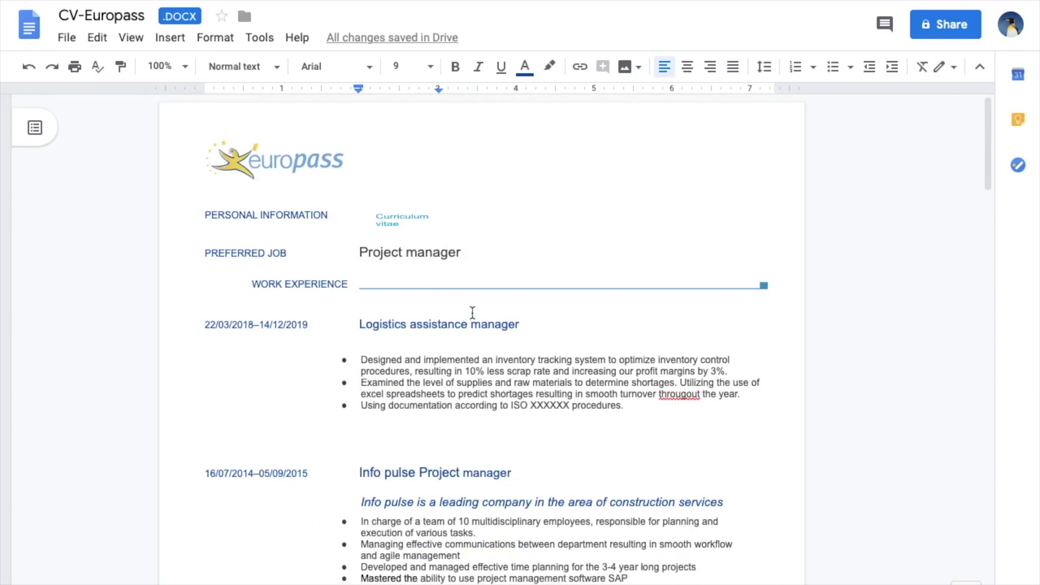
{"action": "scroll", "coordinate": [473, 313], "scroll_direction": "down", "scroll_amount": 9}
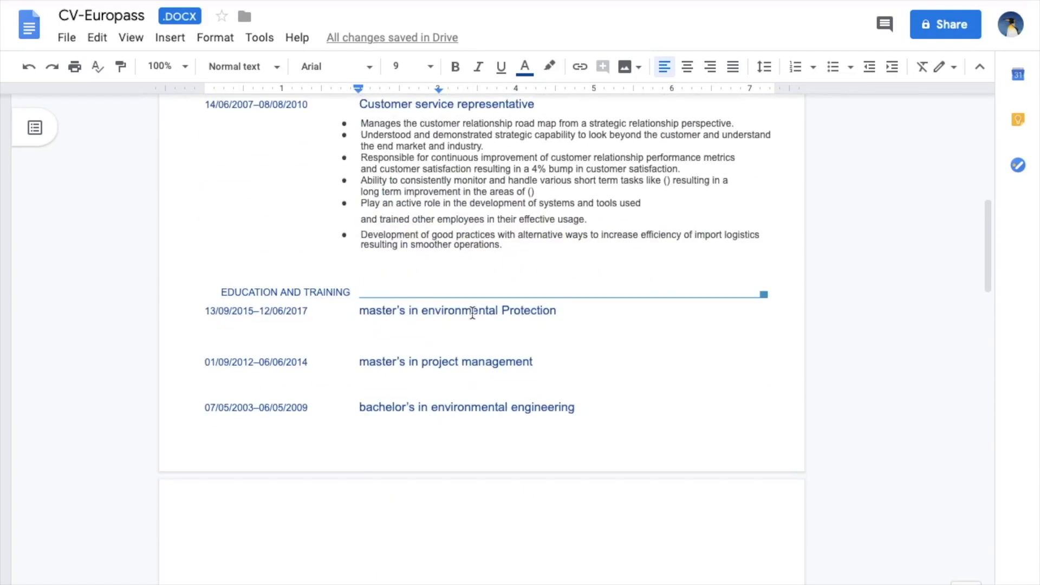
{"action": "scroll", "coordinate": [473, 313], "scroll_direction": "down", "scroll_amount": 2}
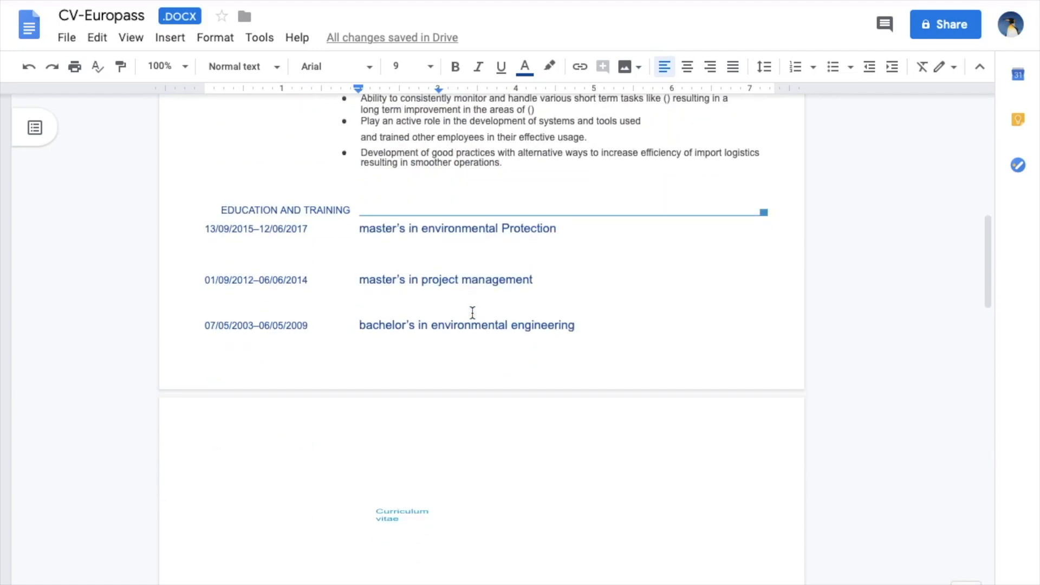
{"action": "scroll", "coordinate": [473, 313], "scroll_direction": "up", "scroll_amount": 5}
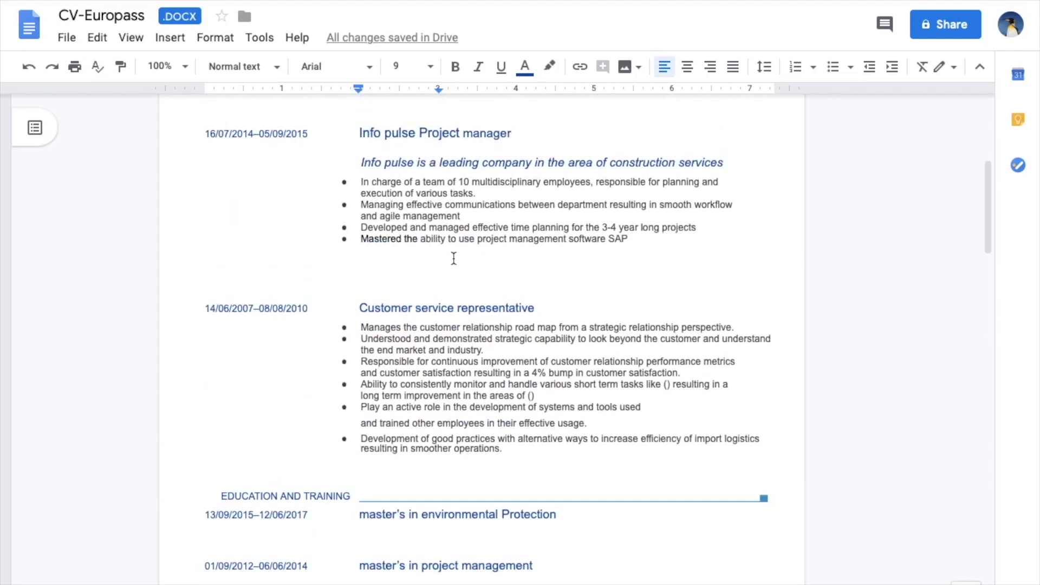
{"action": "scroll", "coordinate": [461, 260], "scroll_direction": "up", "scroll_amount": 4}
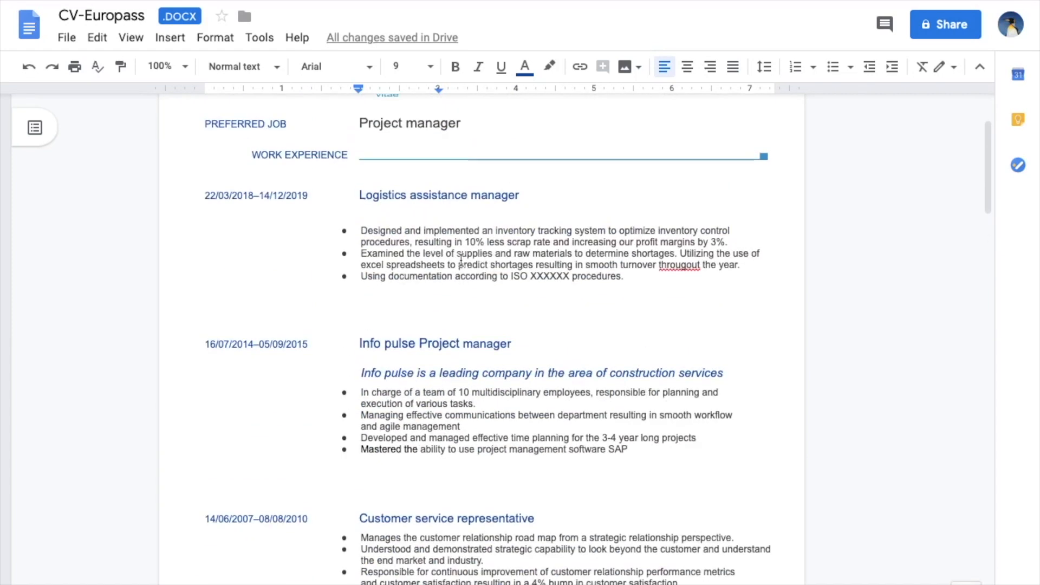
{"action": "scroll", "coordinate": [461, 260], "scroll_direction": "down", "scroll_amount": 8}
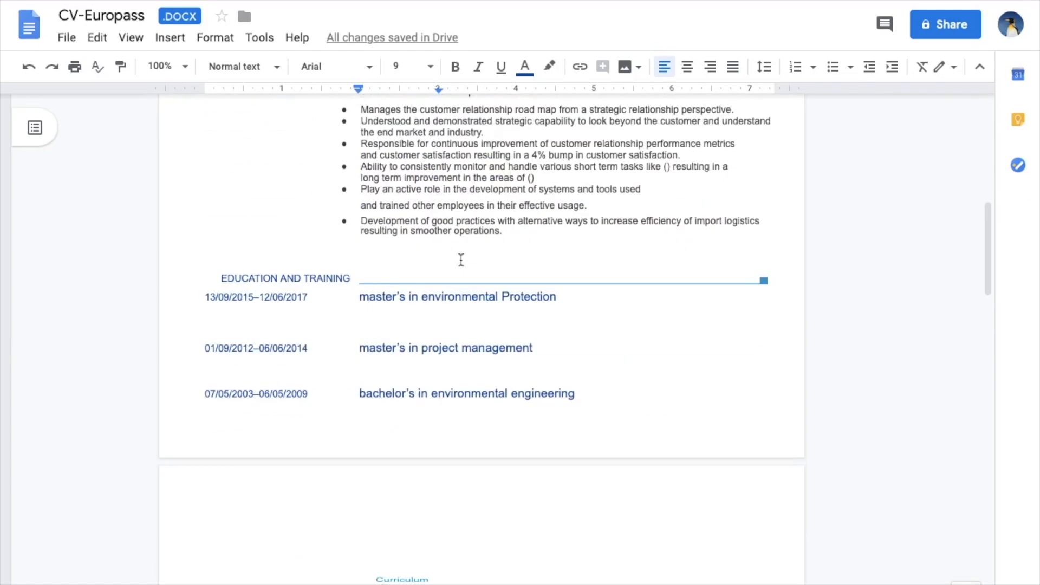
{"action": "scroll", "coordinate": [461, 261], "scroll_direction": "up", "scroll_amount": 9}
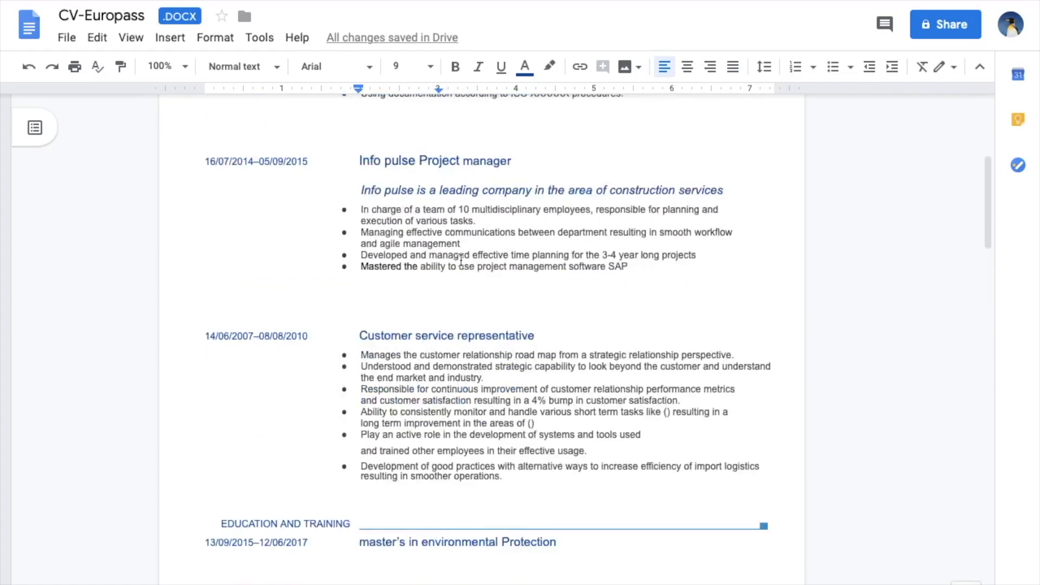
- Correct the misspelled "througout" to "throughout" in the supplies and raw materials bullet of the Logistics assistance manager job
{"action": "scroll", "coordinate": [524, 406], "scroll_direction": "down", "scroll_amount": 4}
{"action": "scroll", "coordinate": [525, 406], "scroll_direction": "up", "scroll_amount": 3}
{"action": "left_click", "coordinate": [671, 239]}
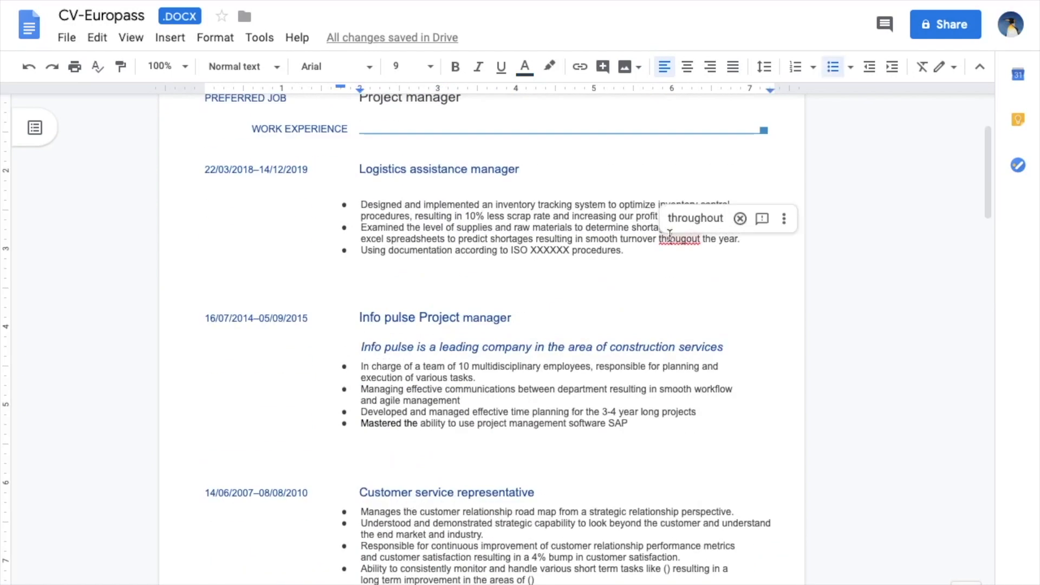
{"action": "right_click", "coordinate": [671, 238]}
{"action": "left_click", "coordinate": [708, 279]}
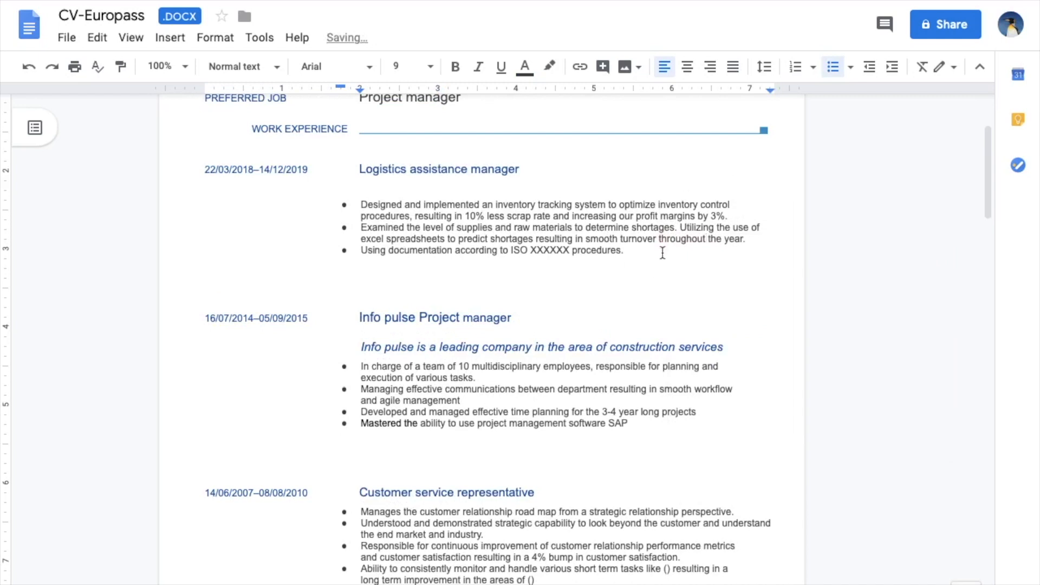
- Check the corrected CV once more, from the preferred job through work experience and education to the second page
{"action": "scroll", "coordinate": [680, 300], "scroll_direction": "down", "scroll_amount": 2}
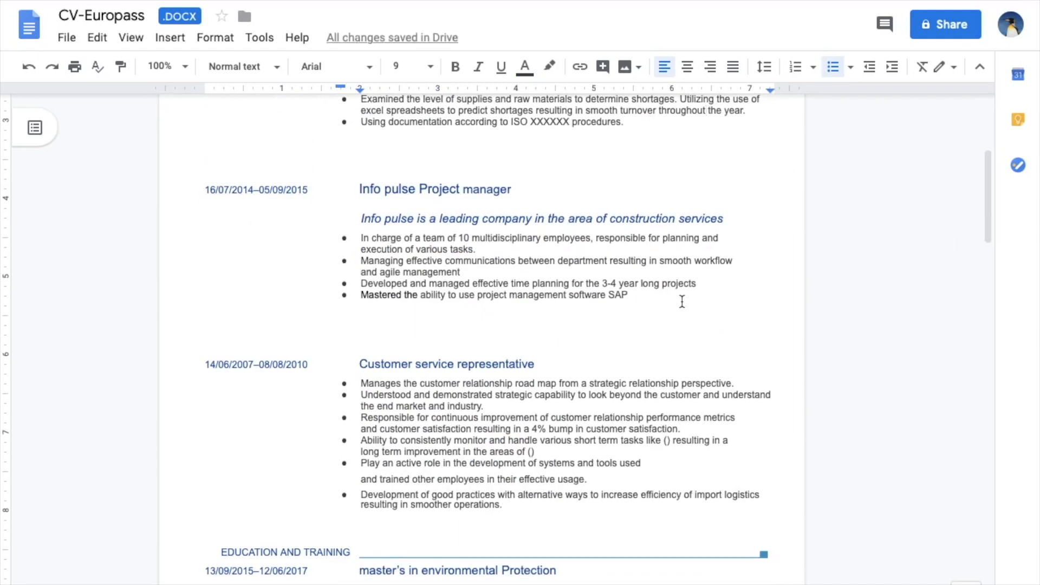
{"action": "scroll", "coordinate": [606, 200], "scroll_direction": "up", "scroll_amount": 1}
{"action": "scroll", "coordinate": [592, 332], "scroll_direction": "down", "scroll_amount": 3}
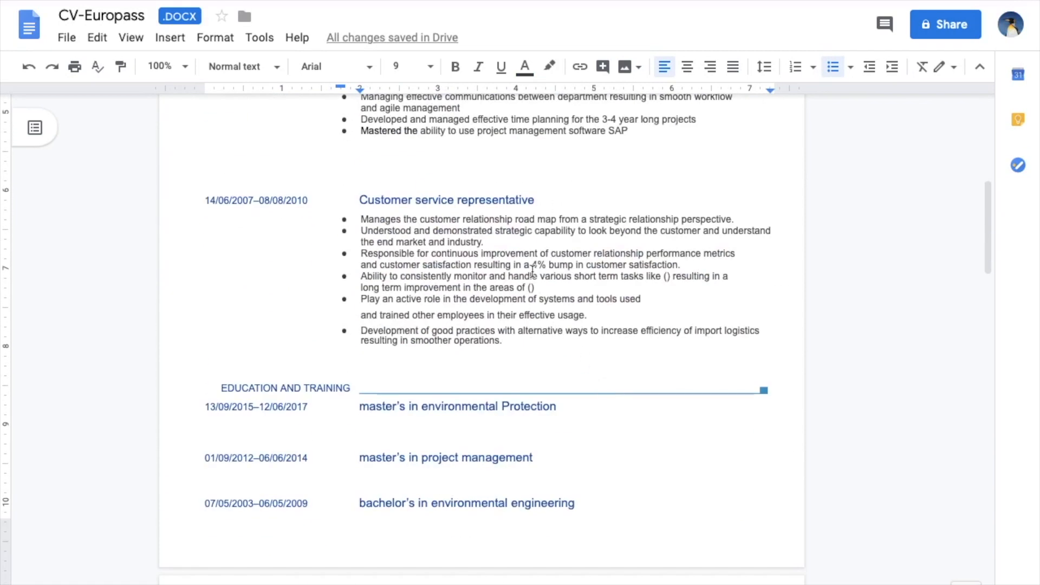
{"action": "scroll", "coordinate": [533, 271], "scroll_direction": "up", "scroll_amount": 8}
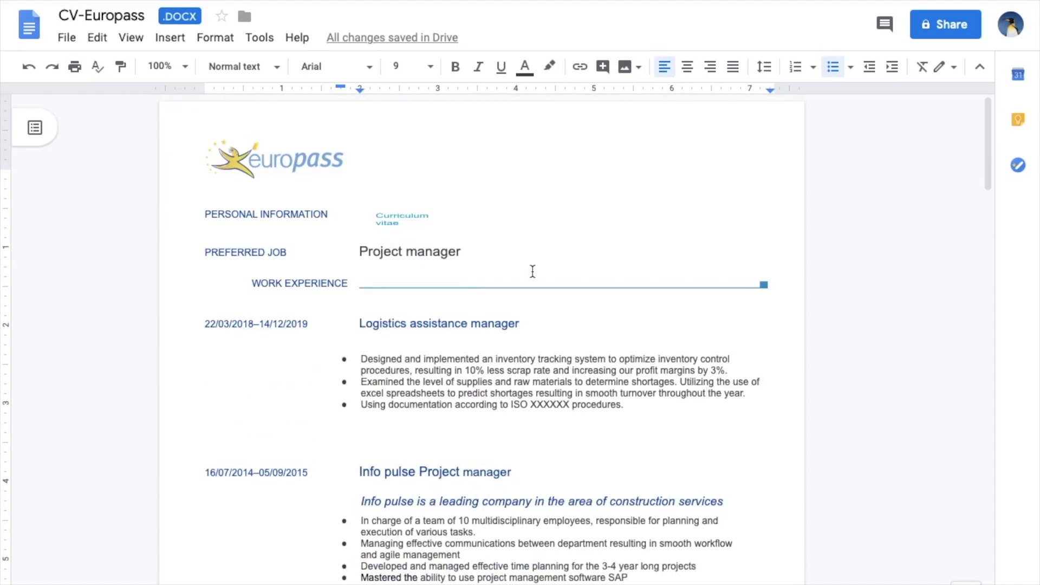
{"action": "scroll", "coordinate": [533, 271], "scroll_direction": "down", "scroll_amount": 5}
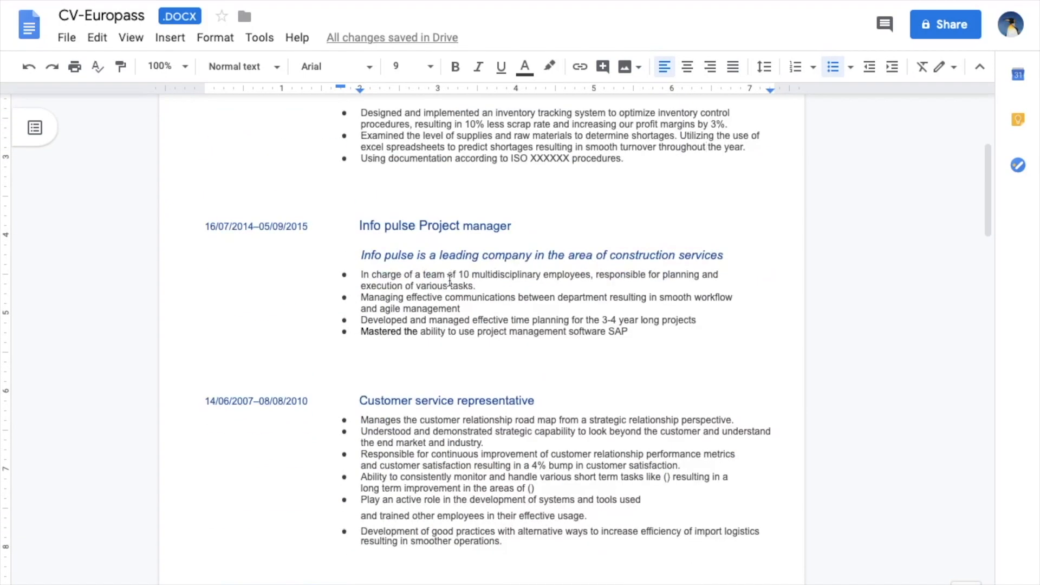
{"action": "scroll", "coordinate": [452, 286], "scroll_direction": "down", "scroll_amount": 4}
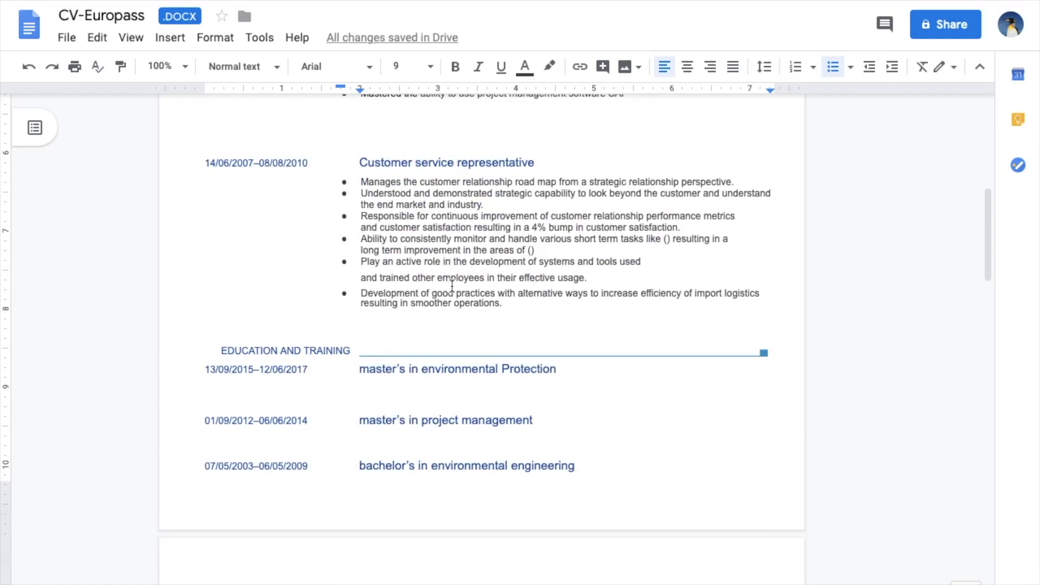
{"action": "scroll", "coordinate": [452, 286], "scroll_direction": "down", "scroll_amount": 2}
{"action": "scroll", "coordinate": [452, 286], "scroll_direction": "down", "scroll_amount": 6}
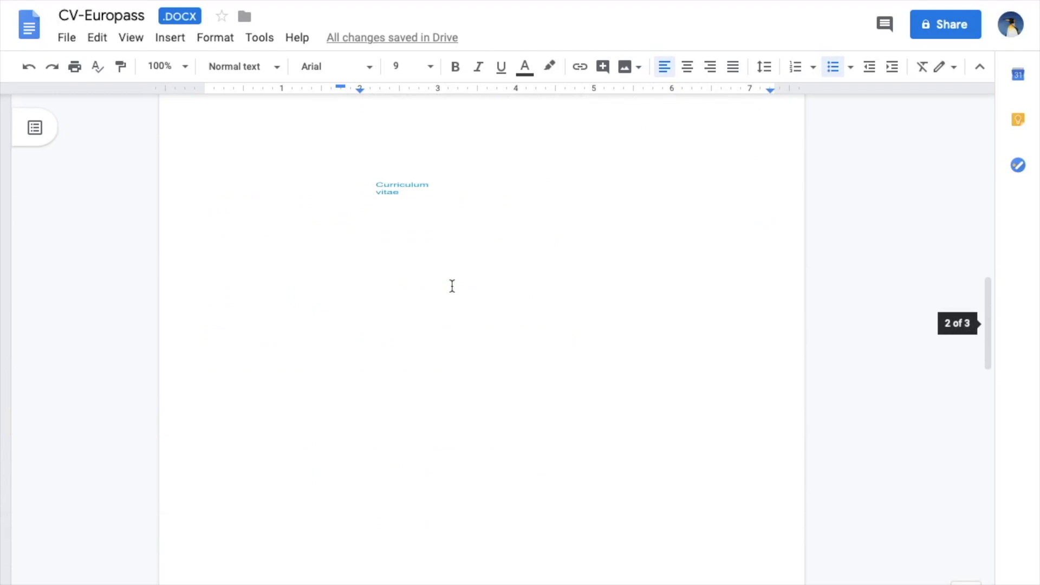
{"action": "scroll", "coordinate": [452, 286], "scroll_direction": "up", "scroll_amount": 13}
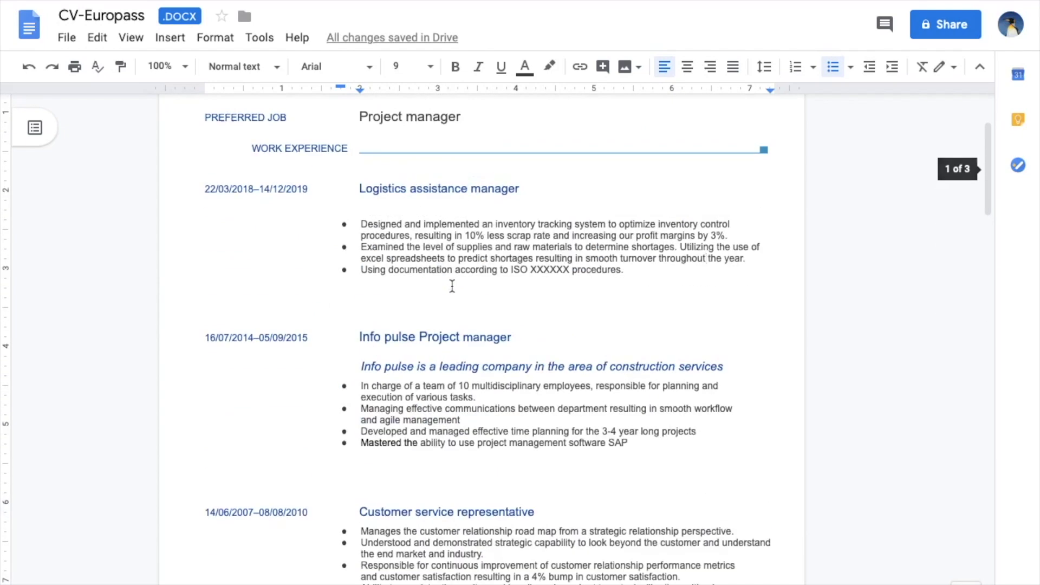
{"action": "scroll", "coordinate": [451, 286], "scroll_direction": "up", "scroll_amount": 2}
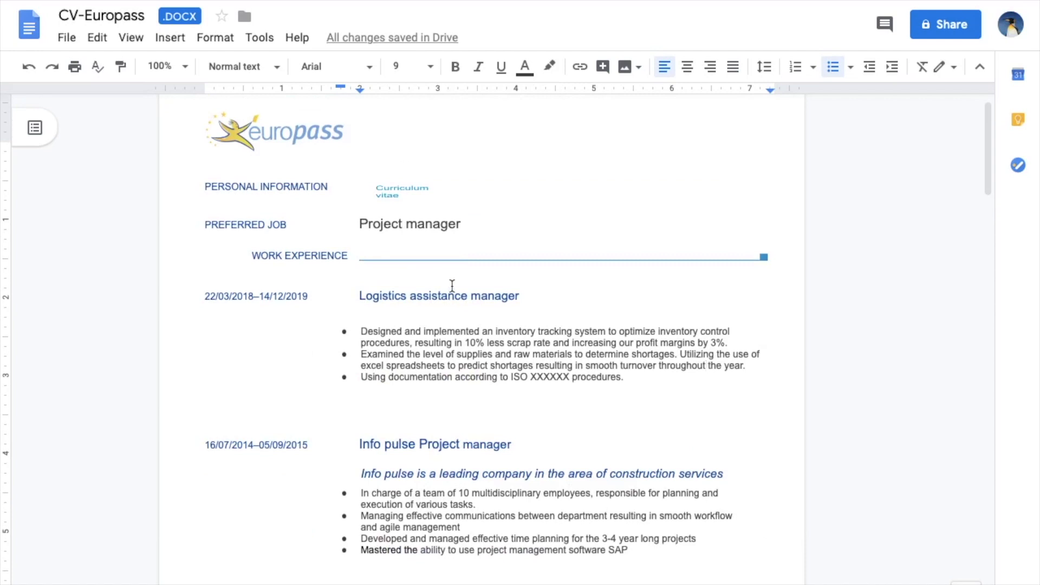
{"action": "scroll", "coordinate": [452, 286], "scroll_direction": "down", "scroll_amount": 2}
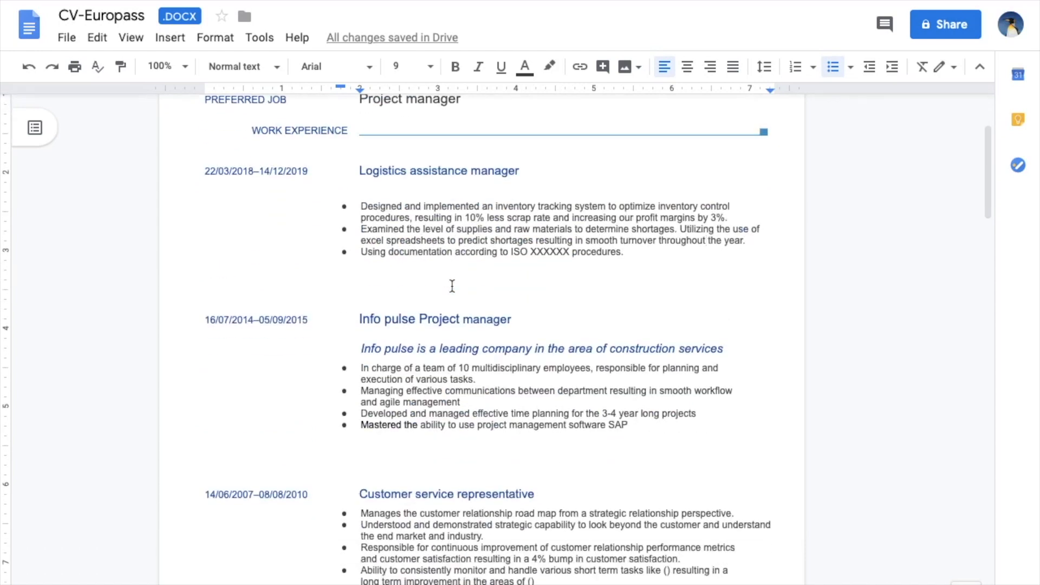
{"action": "scroll", "coordinate": [452, 286], "scroll_direction": "down", "scroll_amount": 3}
{"action": "scroll", "coordinate": [451, 286], "scroll_direction": "up", "scroll_amount": 6}
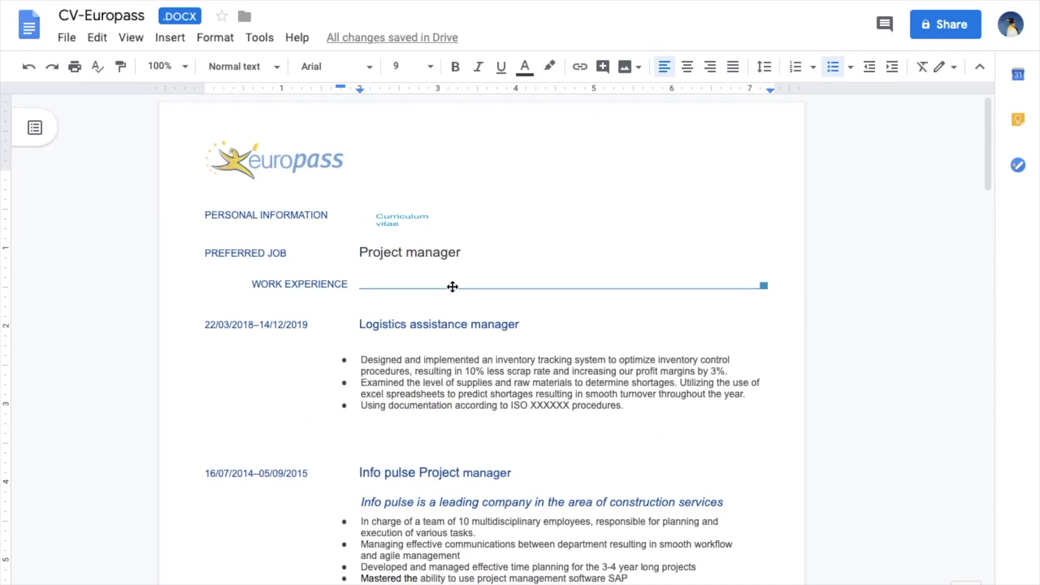
{"action": "scroll", "coordinate": [453, 286], "scroll_direction": "down", "scroll_amount": 3}
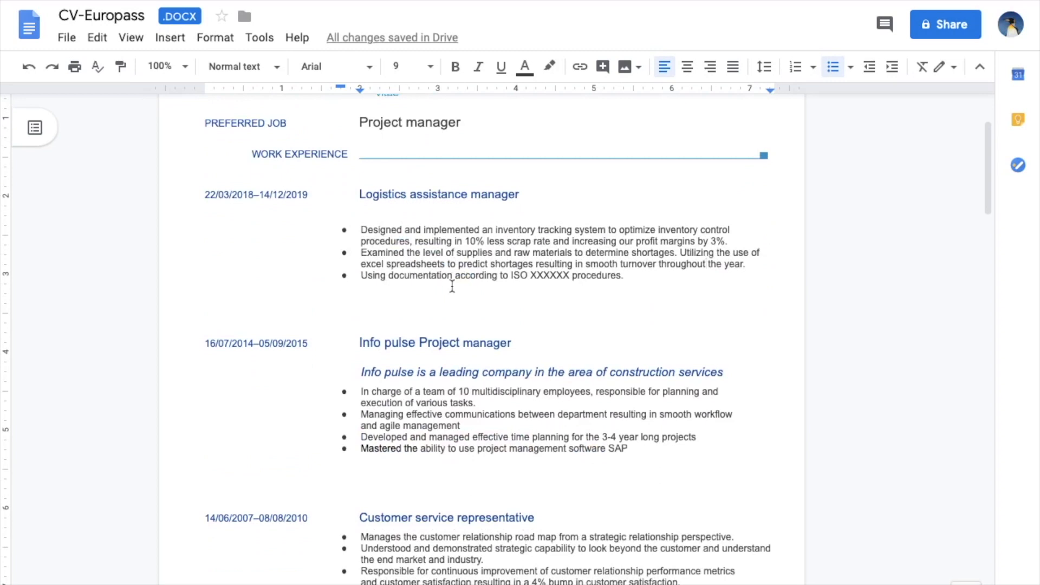